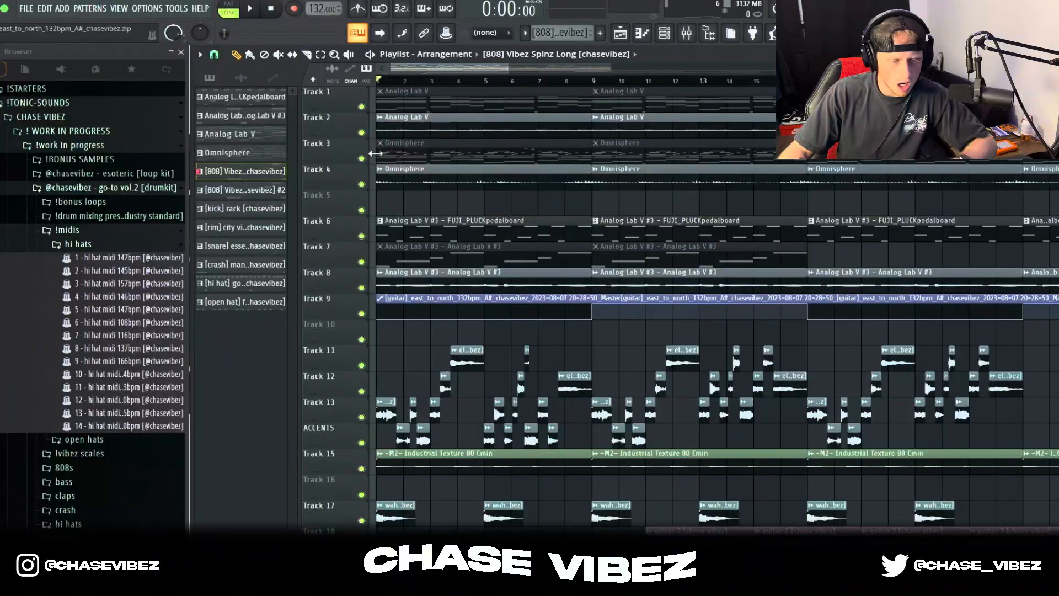
Step: Solo the vocal chop tracks (Tracks 11 to 13 and ACCENTS) and play the arrangement from the start
{"action": "scroll", "coordinate": [374, 257], "scroll_direction": "down", "scroll_amount": 2}
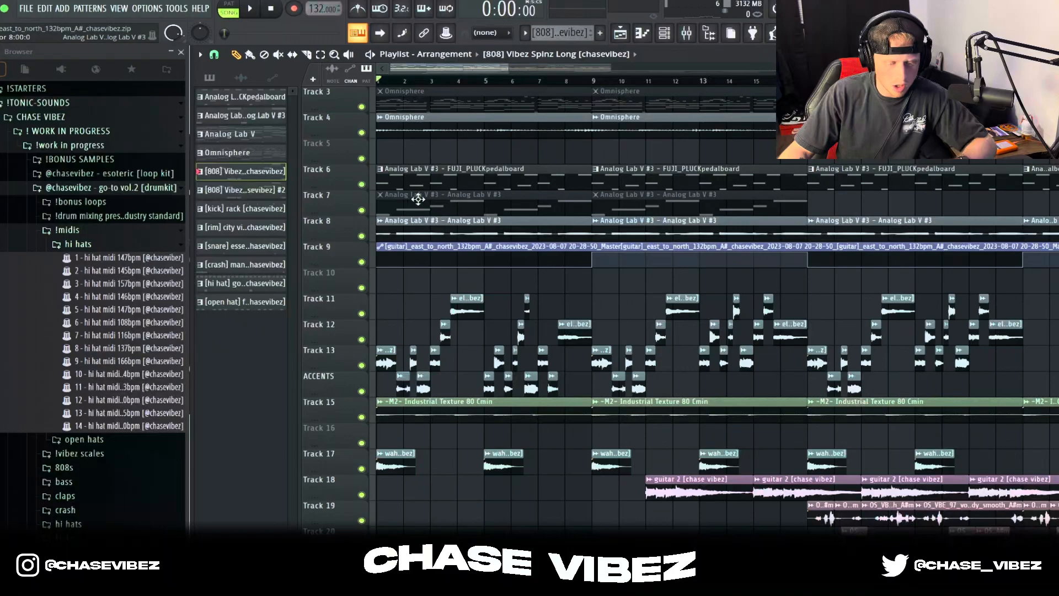
{"action": "scroll", "coordinate": [415, 237], "scroll_direction": "down", "scroll_amount": 2}
{"action": "right_click", "coordinate": [361, 314]}
{"action": "key", "text": "space"}
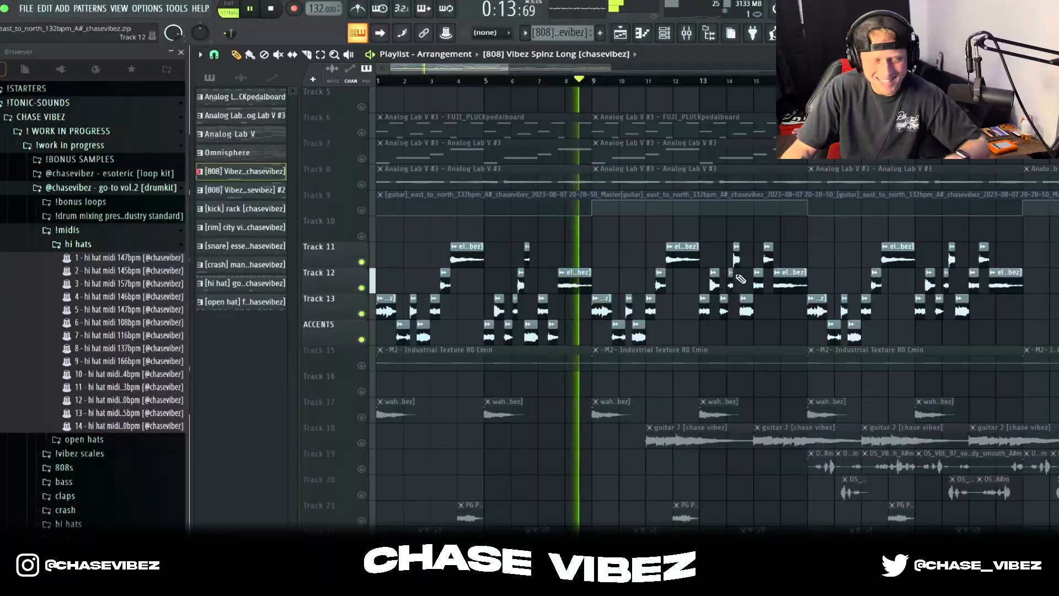
{"action": "key", "text": "space"}
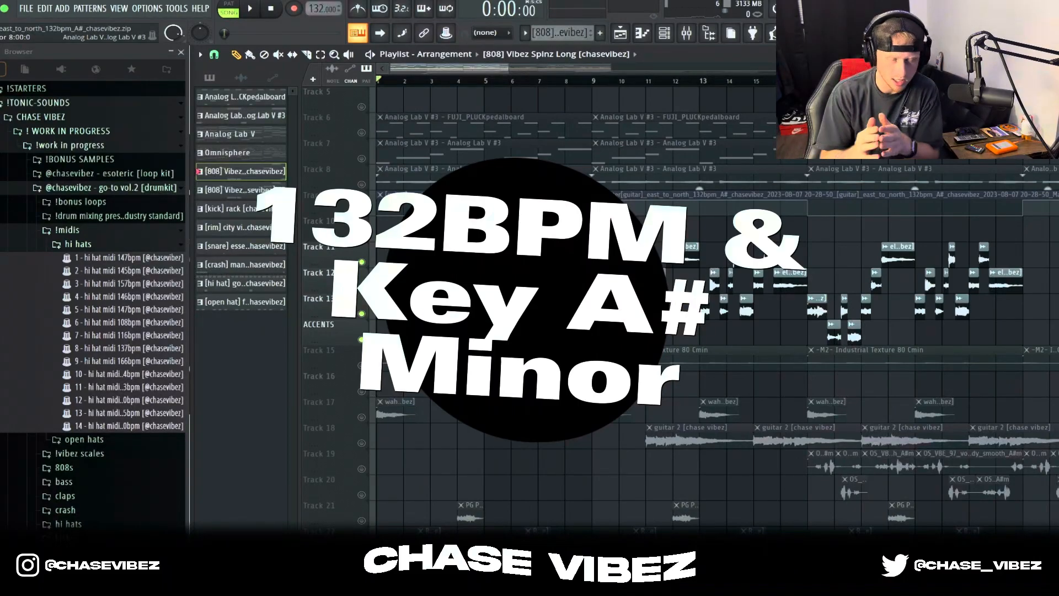
Step: Select bars 1 to 8 of the playlist as the loop range and open Track 1's Analog Lab V pattern in the piano roll
{"action": "scroll", "coordinate": [473, 270], "scroll_direction": "up", "scroll_amount": 3}
{"action": "left_click_drag", "start_coordinate": [596, 82], "coordinate": [378, 82]}
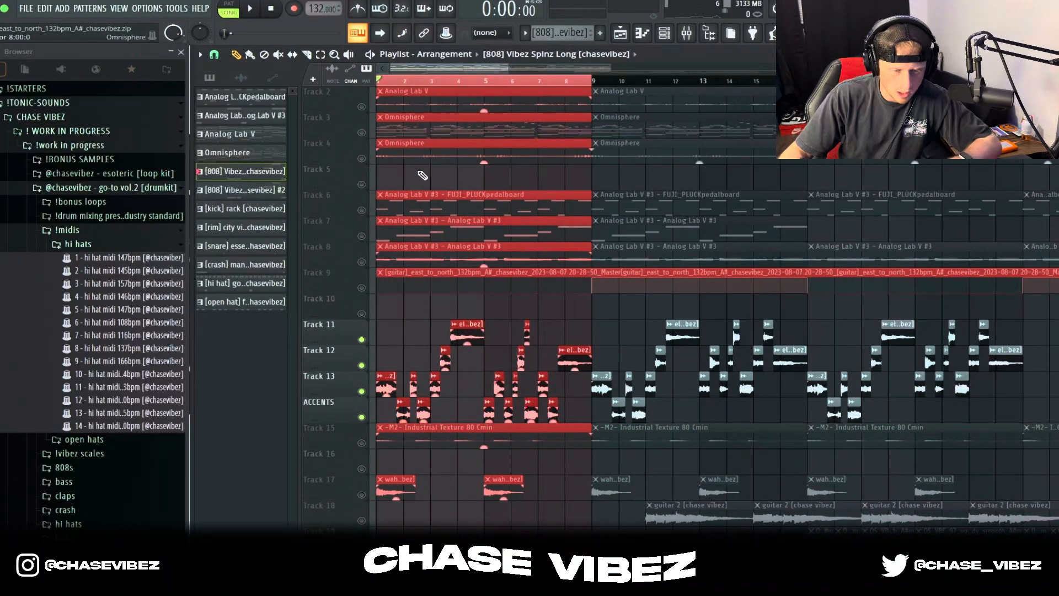
{"action": "scroll", "coordinate": [442, 111], "scroll_direction": "up", "scroll_amount": 1}
{"action": "double_click", "coordinate": [499, 96]}
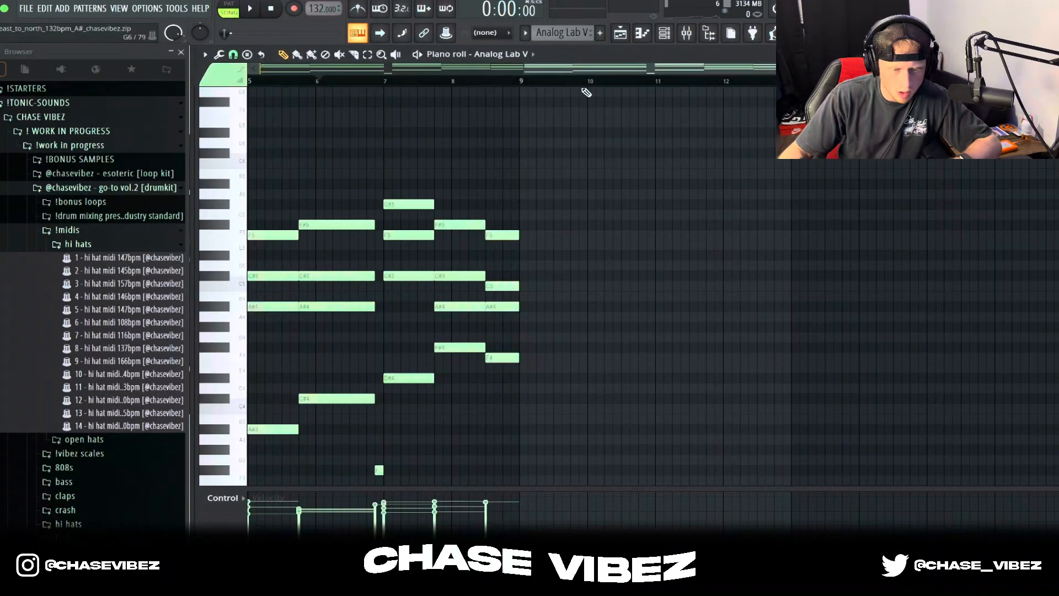
Step: Open the Analog Lab V instrument from the channel rack and view its installed sound banks
{"action": "left_click", "coordinate": [667, 35]}
{"action": "left_click", "coordinate": [436, 347]}
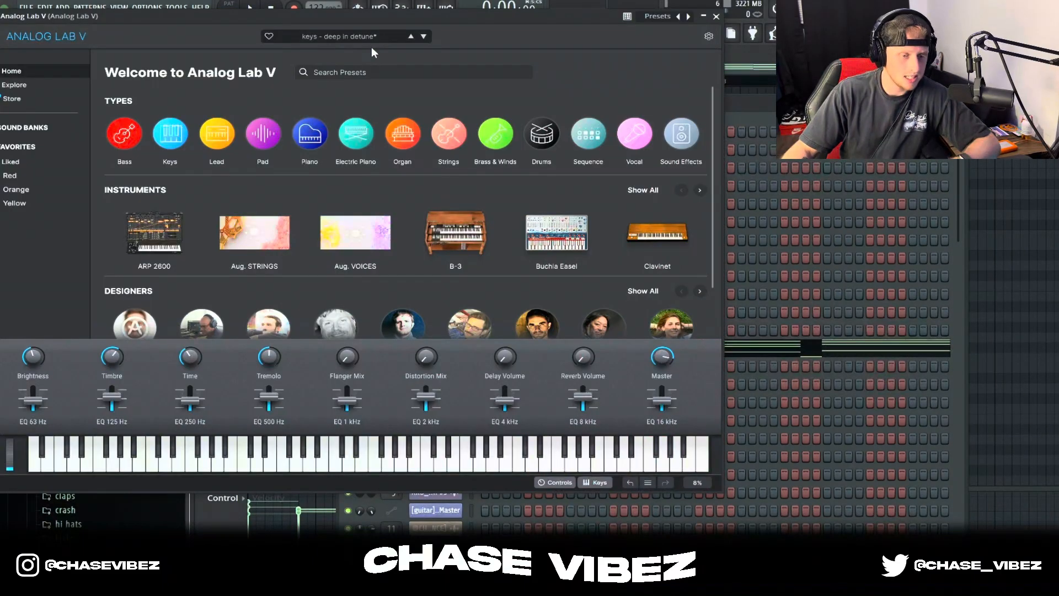
{"action": "left_click_drag", "start_coordinate": [373, 20], "coordinate": [512, 108]}
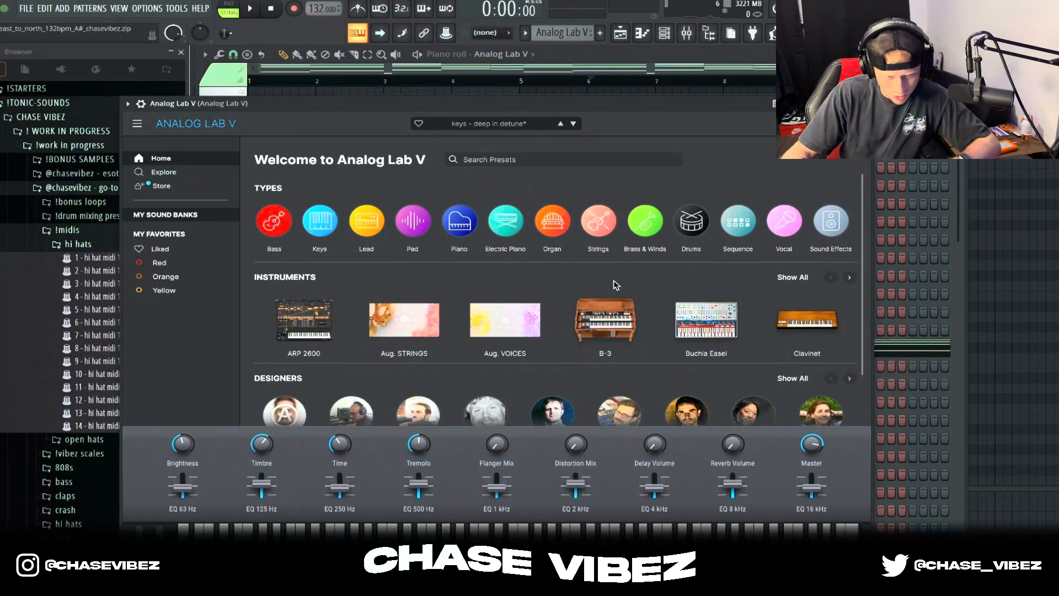
{"action": "left_click", "coordinate": [165, 215]}
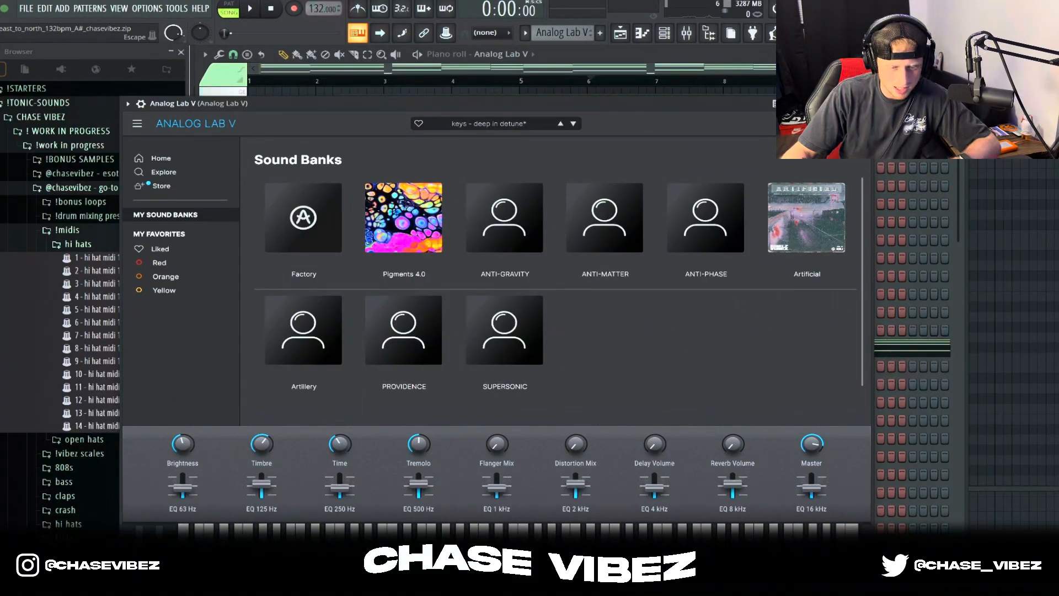
{"action": "left_click", "coordinate": [862, 104]}
Step: Play the Analog Lab V chord pattern from its beginning in the piano roll
{"action": "left_click", "coordinate": [598, 68]}
{"action": "key", "text": "space"}
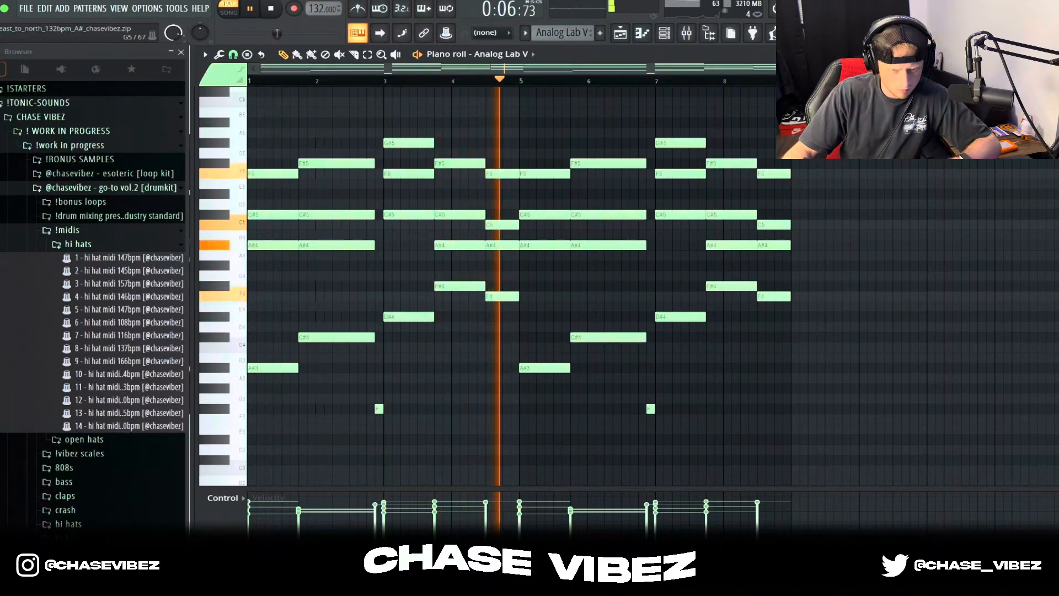
{"action": "key", "text": "space"}
Step: Inspect the Fruity Parametric EQ 2 and EffectRack settings on the Analog Lab V mixer insert
{"action": "key", "text": "F9"}
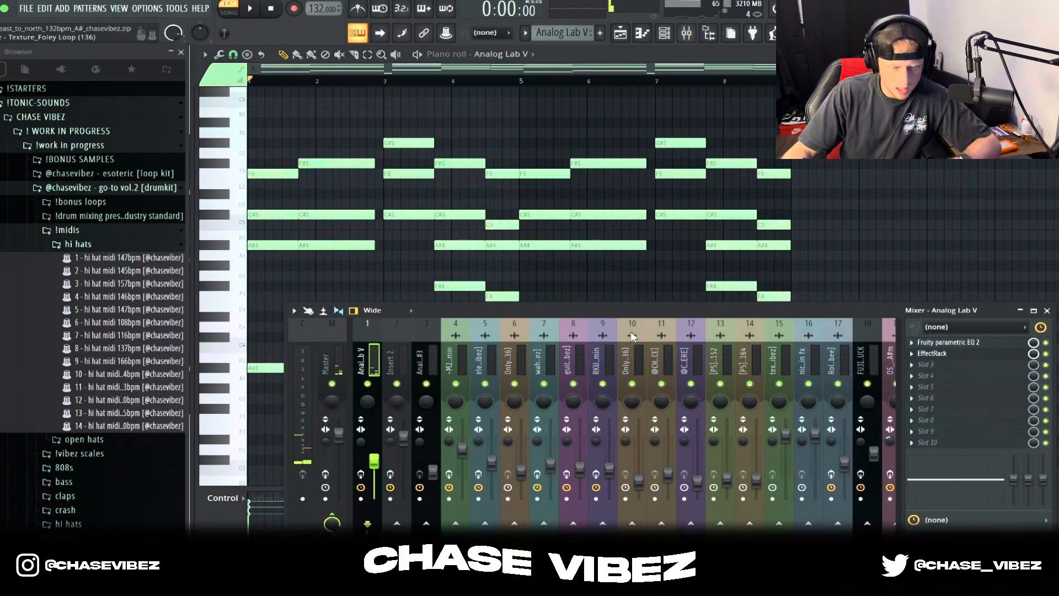
{"action": "left_click", "coordinate": [999, 345]}
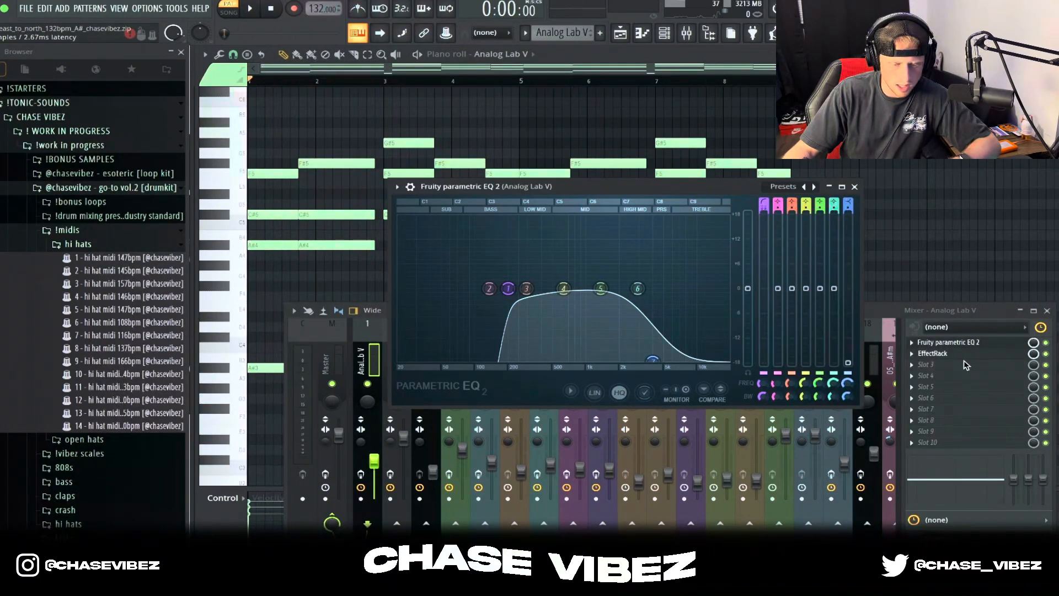
{"action": "key", "text": "F9"}
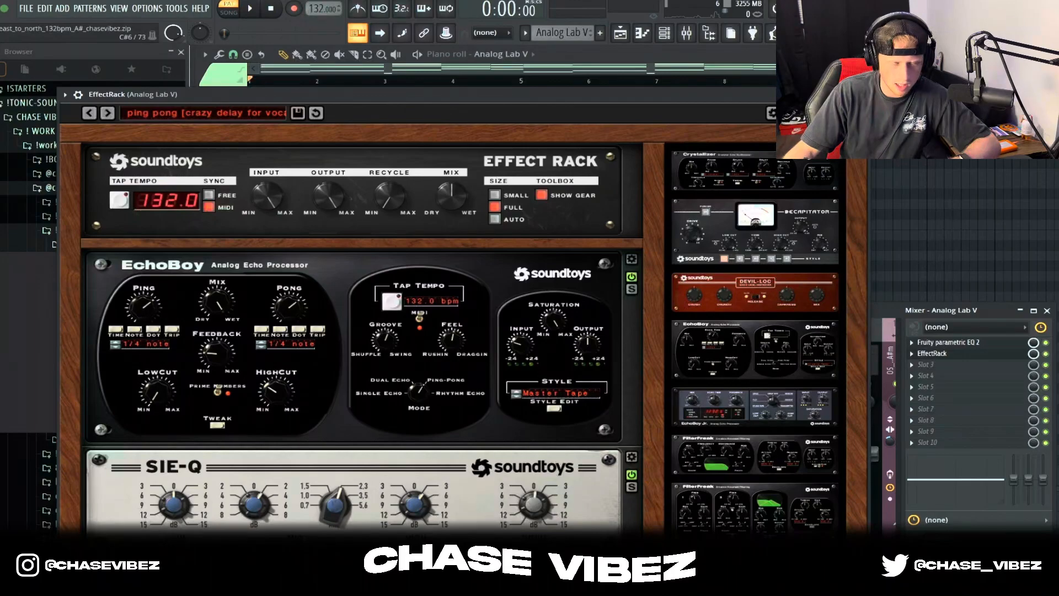
{"action": "left_click", "coordinate": [860, 94]}
{"action": "left_click", "coordinate": [665, 67]}
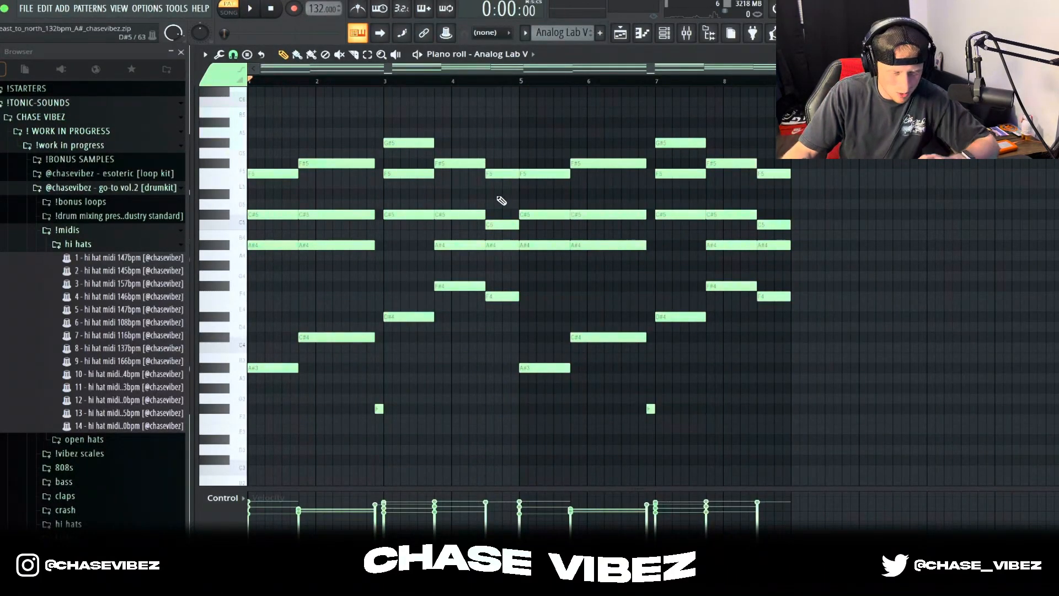
Step: Unmute Track 2 in the playlist and play the Analog Lab V layer together with the soloed chops
{"action": "key", "text": "F5"}
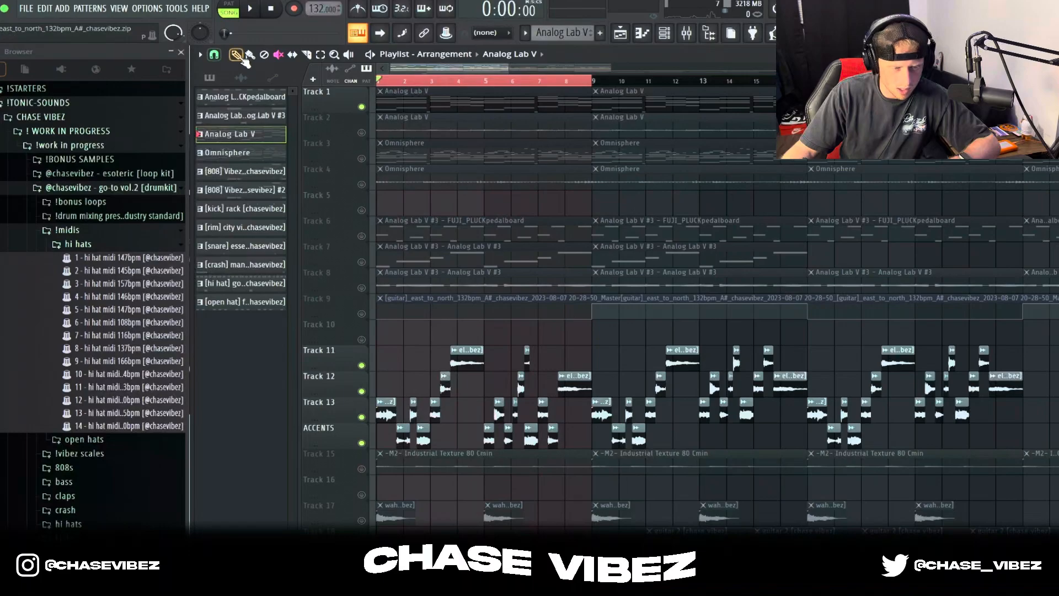
{"action": "left_click", "coordinate": [362, 132]}
{"action": "key", "text": "space"}
{"action": "key", "text": "t"}
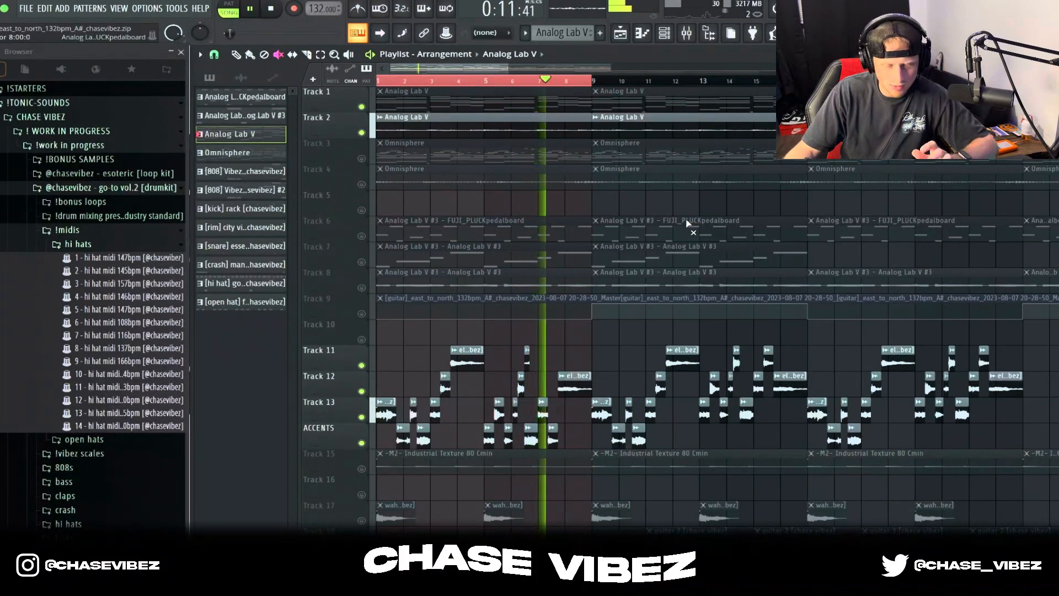
{"action": "key", "text": "space"}
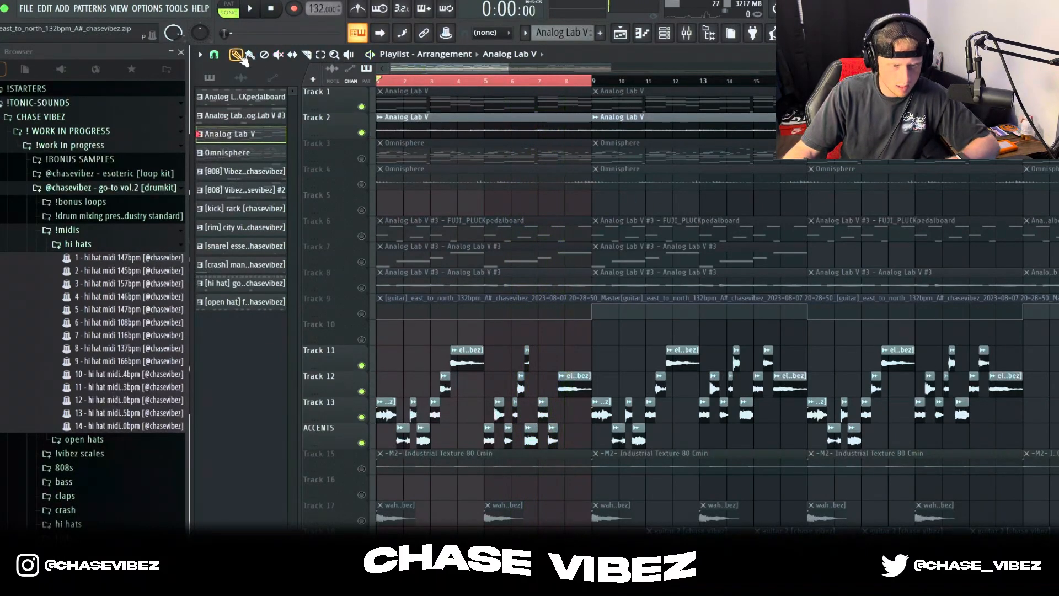
Step: Unmute Track 3 in the playlist and open the Omnisphere instrument from the channel rack to view its patch
{"action": "left_click", "coordinate": [362, 159]}
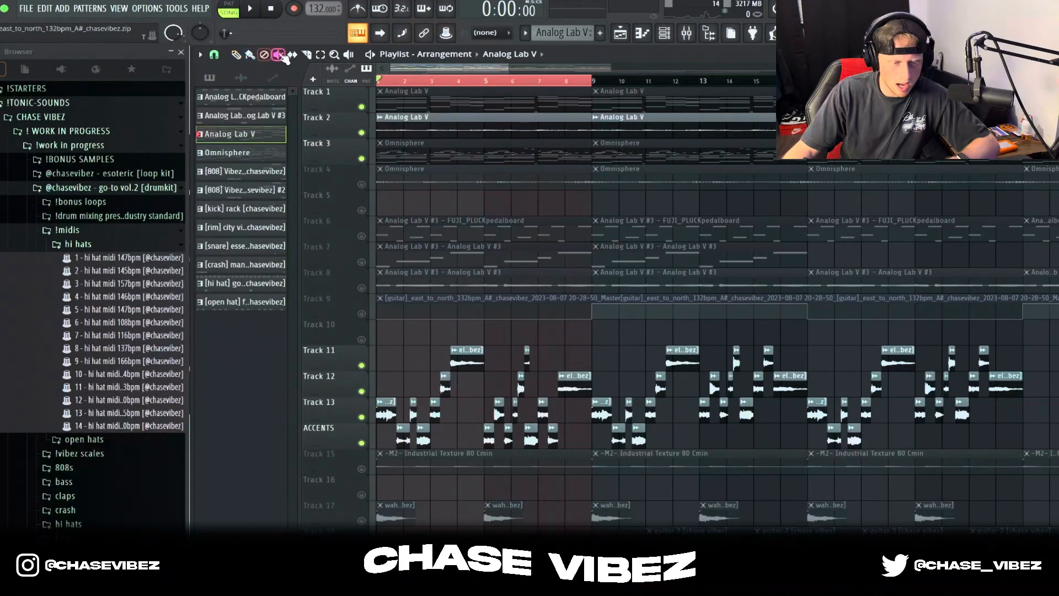
{"action": "key", "text": "F6"}
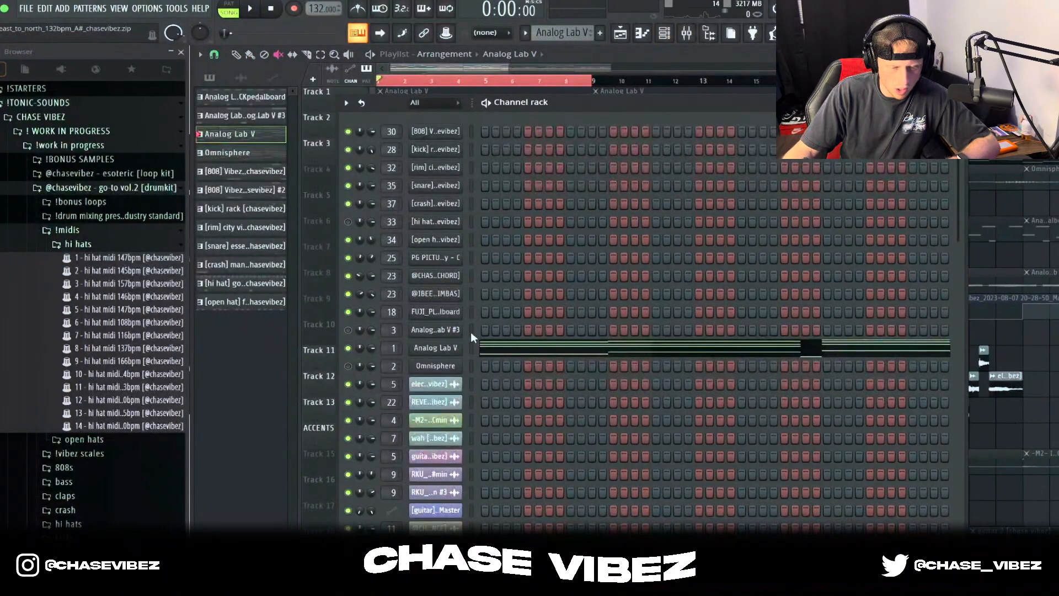
{"action": "left_click_drag", "start_coordinate": [561, 33], "coordinate": [561, 27]}
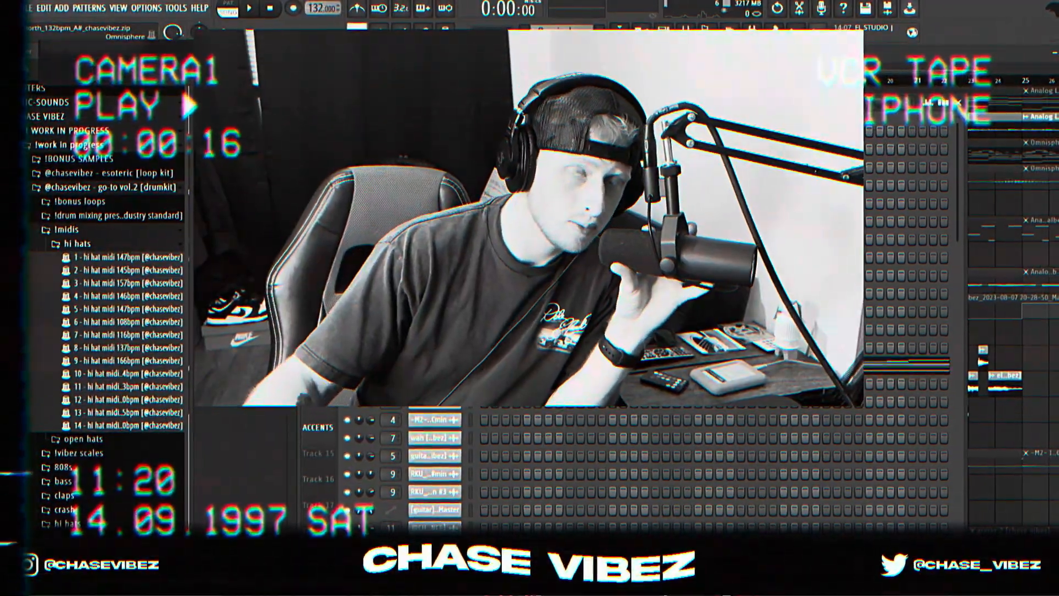
{"action": "left_click", "coordinate": [436, 367]}
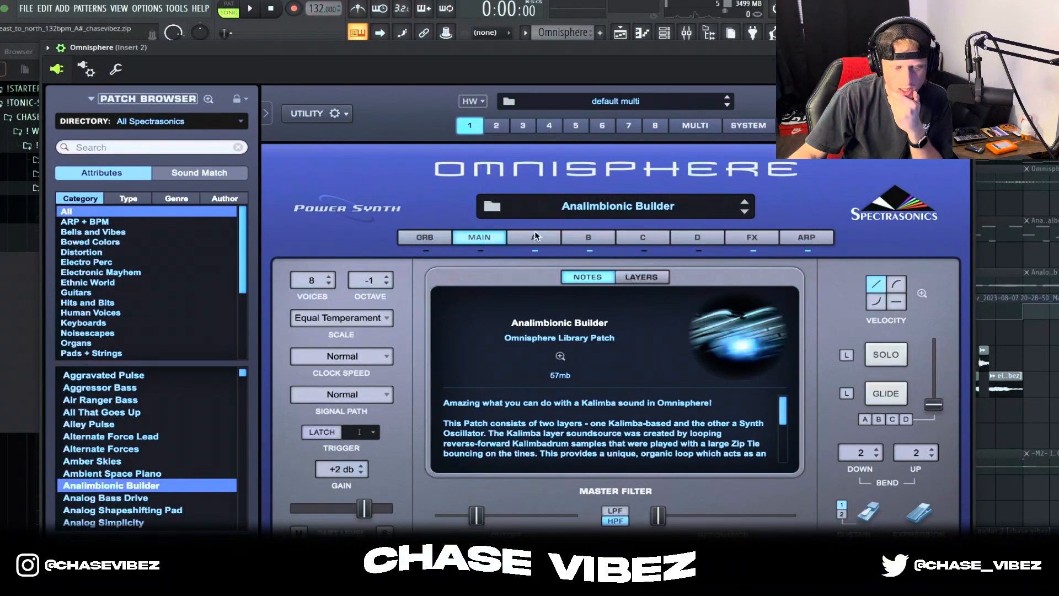
{"action": "left_click", "coordinate": [551, 238]}
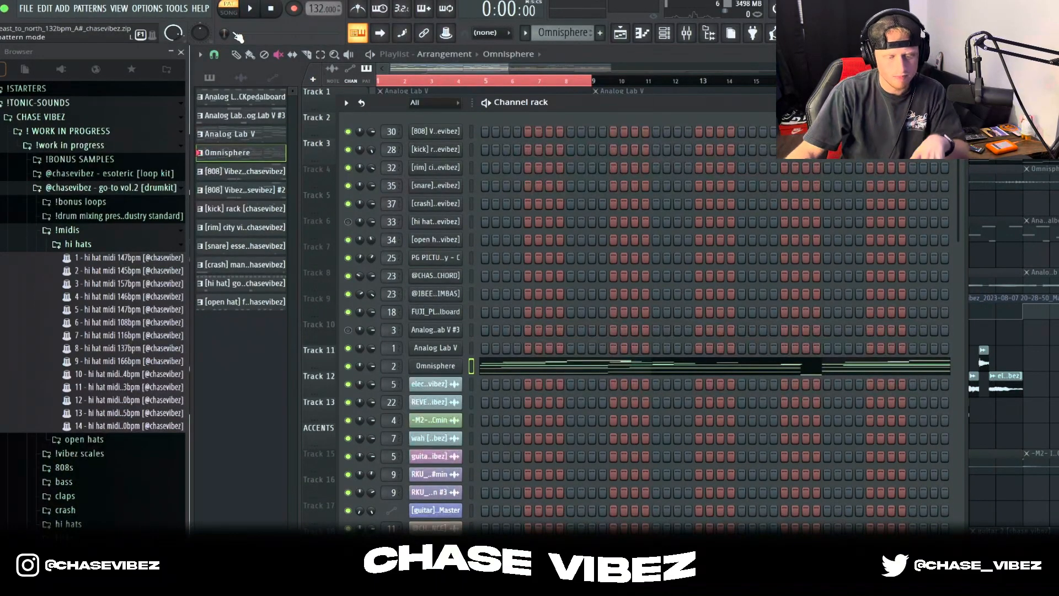
Step: Play the Omnisphere pattern on its own and examine all its notes in the piano roll
{"action": "key", "text": "space"}
{"action": "left_click", "coordinate": [660, 367]}
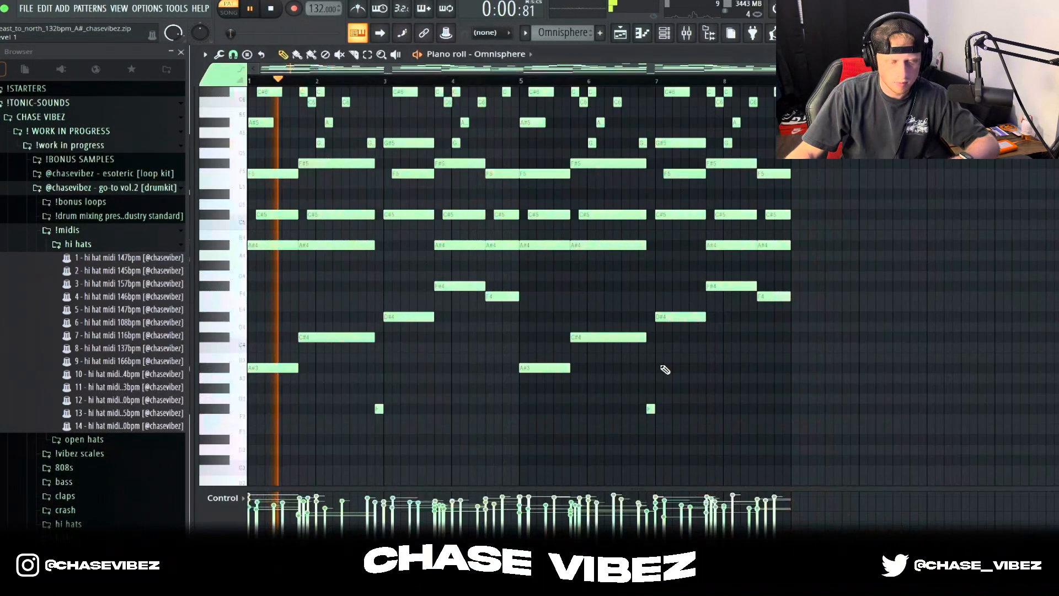
{"action": "scroll", "coordinate": [726, 364], "scroll_direction": "up", "scroll_amount": 3}
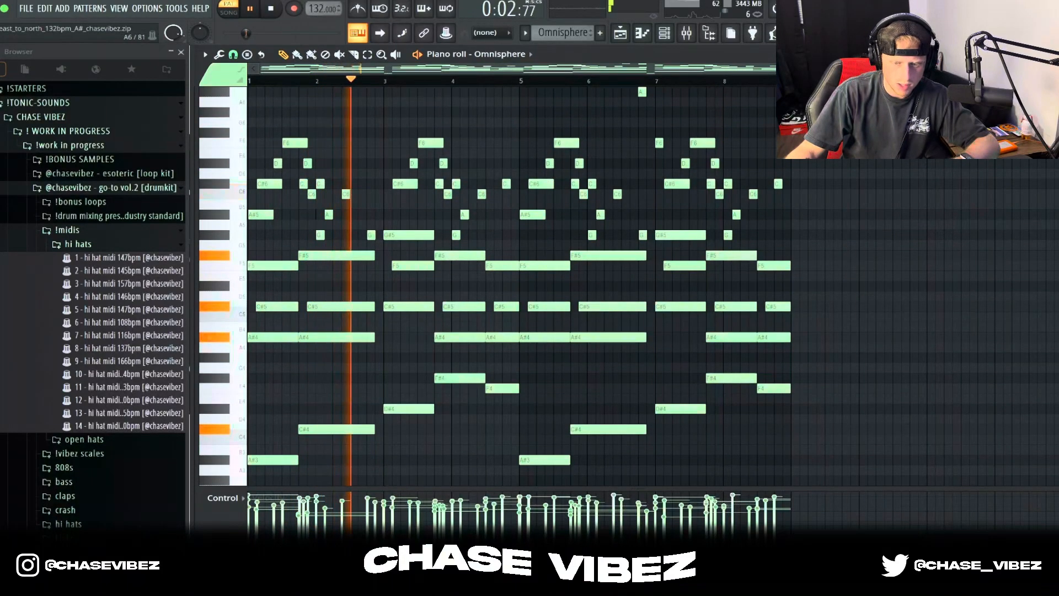
{"action": "scroll", "coordinate": [970, 182], "scroll_direction": "down", "scroll_amount": 2}
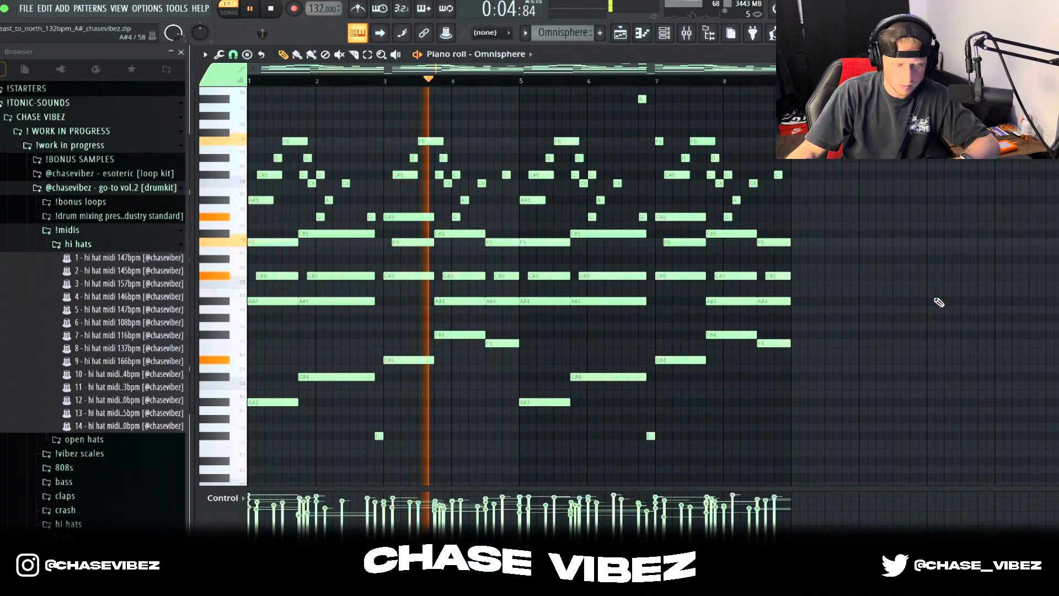
Step: Stop playback and inspect the S1 Imager Stereo effect on Omnisphere's mixer insert
{"action": "left_click", "coordinate": [668, 33]}
{"action": "key", "text": "space"}
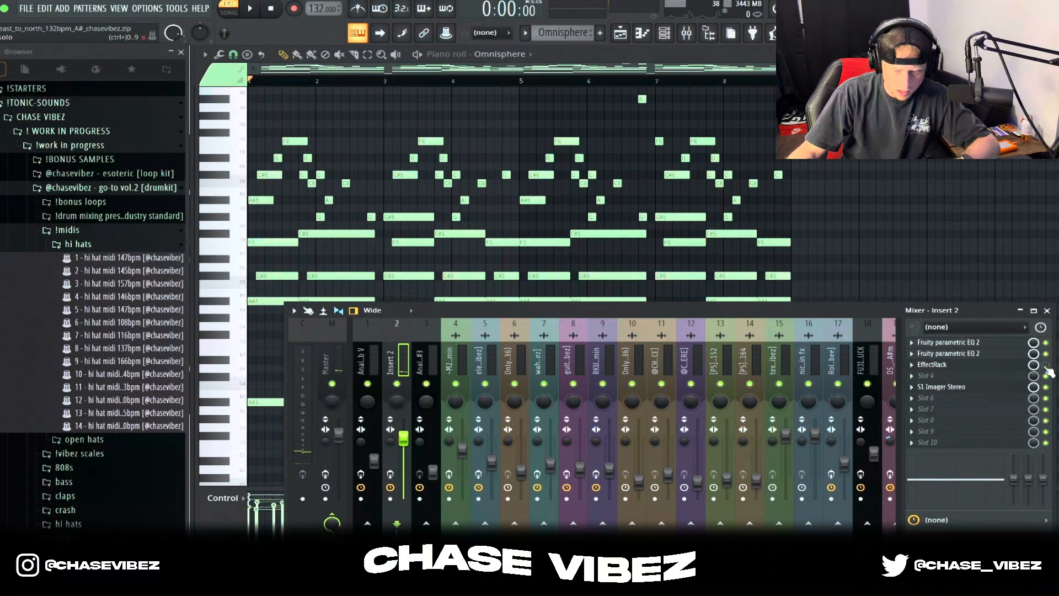
{"action": "left_click", "coordinate": [993, 389]}
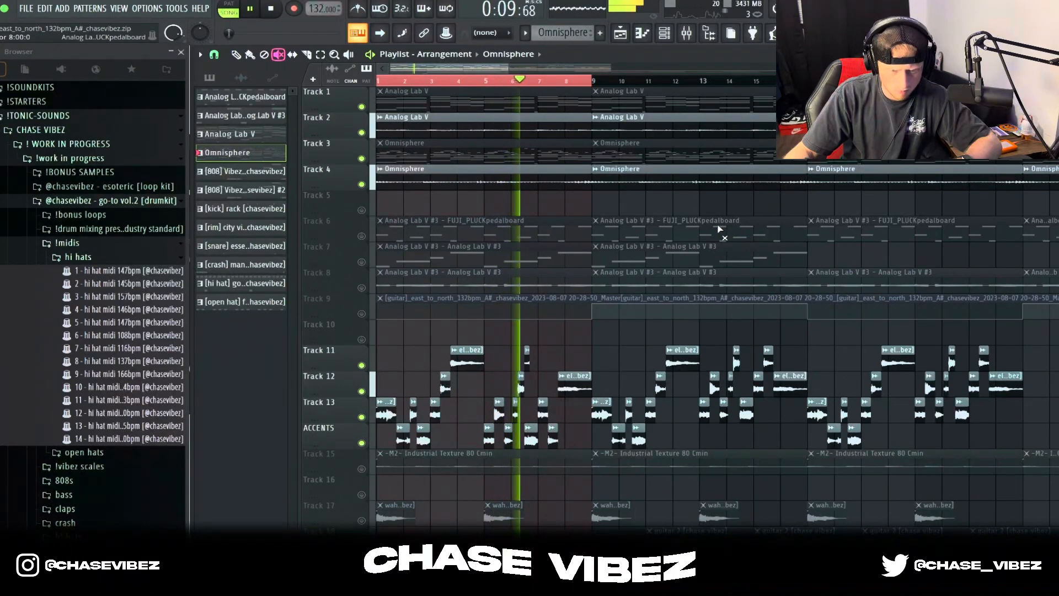
Step: Stop playback, unmute Track 6, and open its FUJI_PLUCKpedalboard pattern in the piano roll
{"action": "key", "text": "space"}
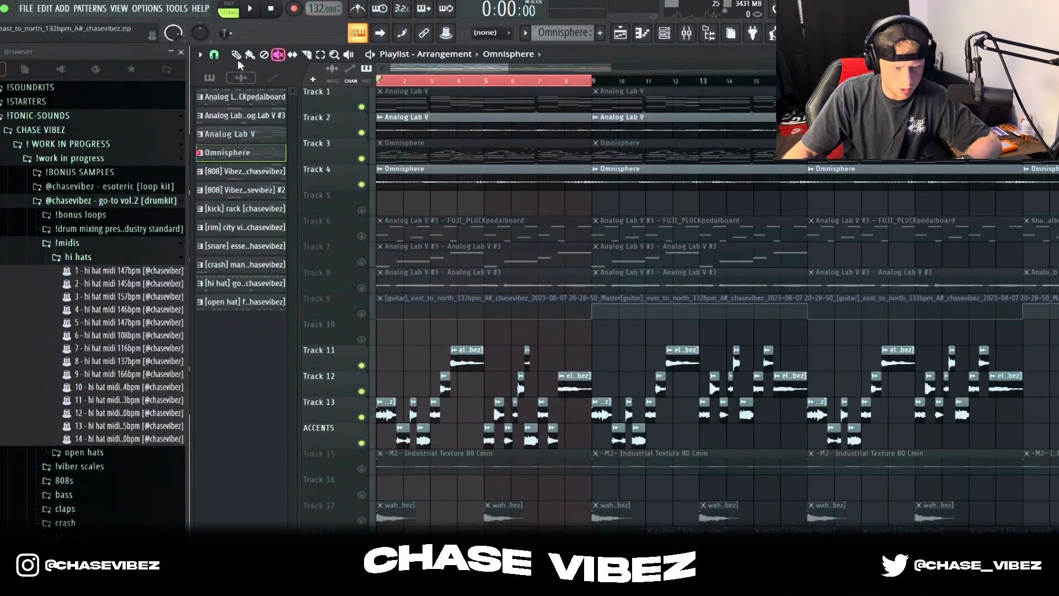
{"action": "left_click", "coordinate": [362, 236]}
{"action": "double_click", "coordinate": [442, 231]}
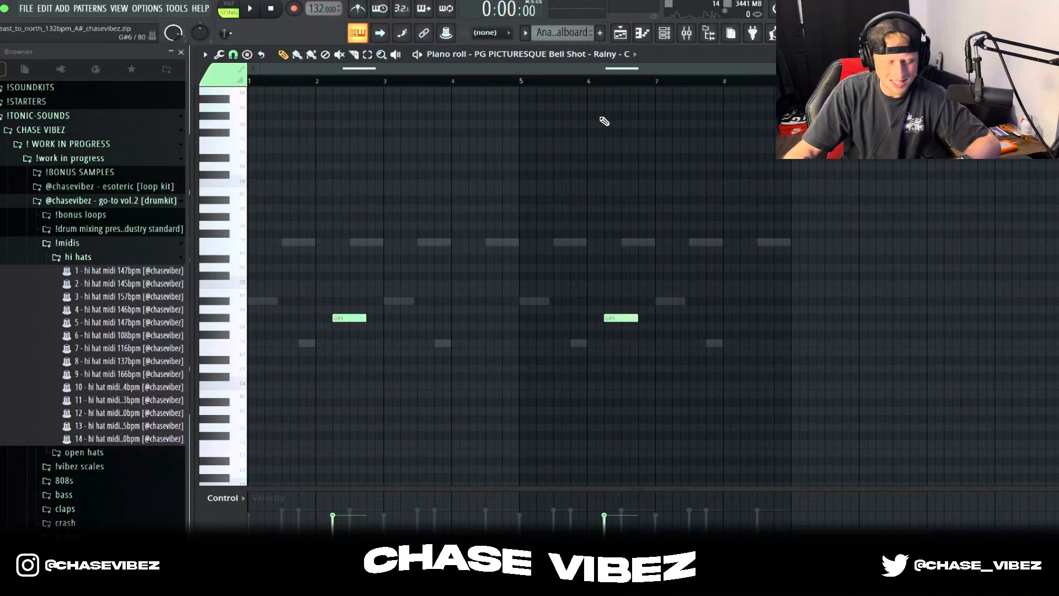
Step: Open the PG PICTURESQUE Bell Shot channel's notes from the channel rack and audition its note on the piano keys
{"action": "left_click", "coordinate": [629, 34]}
{"action": "left_click", "coordinate": [665, 33]}
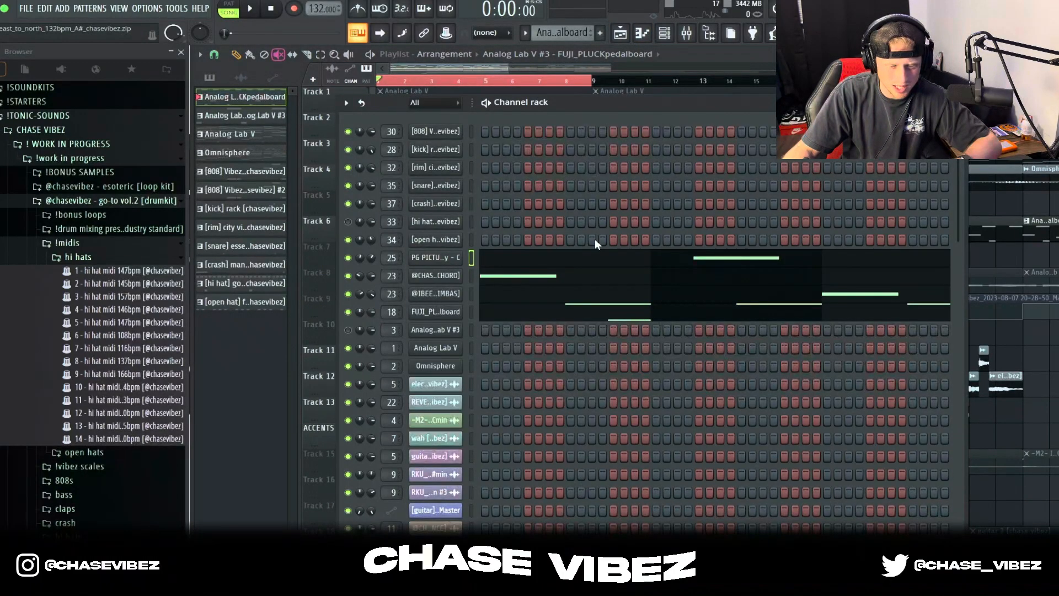
{"action": "left_click", "coordinate": [524, 271]}
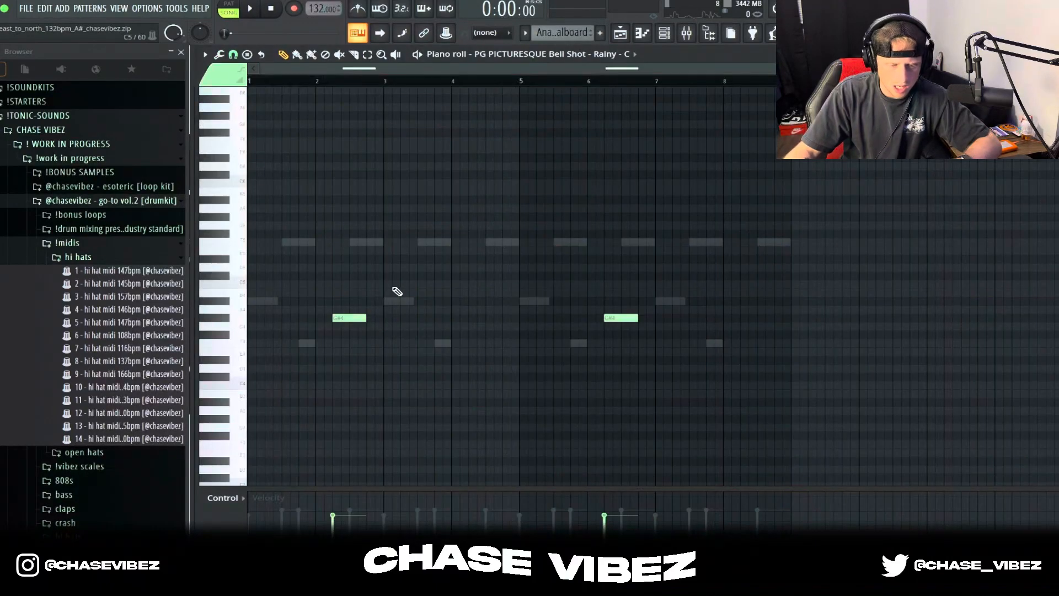
{"action": "left_click", "coordinate": [224, 319]}
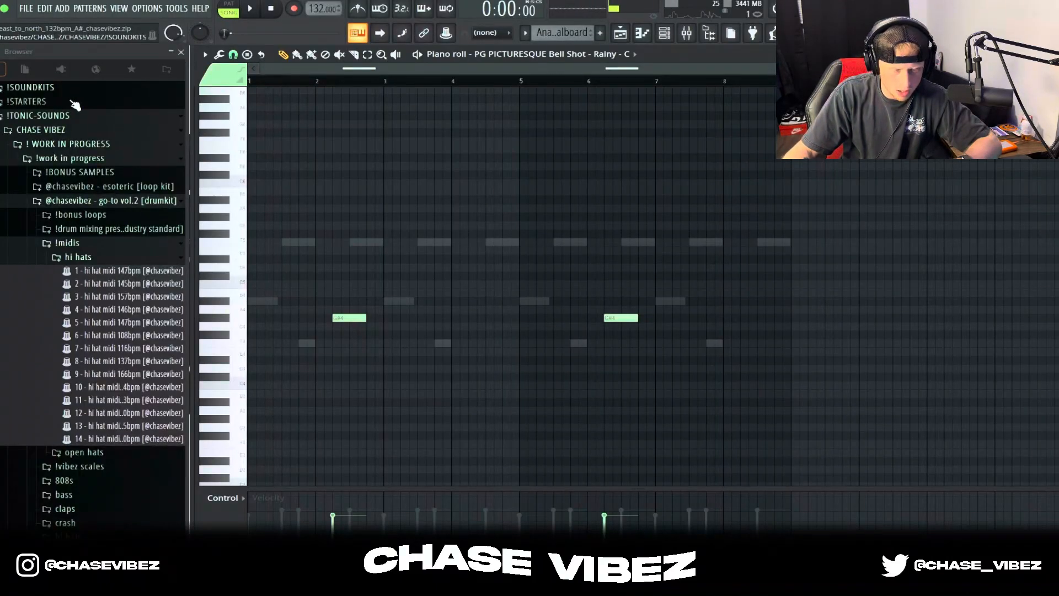
Step: Play the bell shot layer within the song, and play its pattern alone in pattern mode
{"action": "key", "text": "space"}
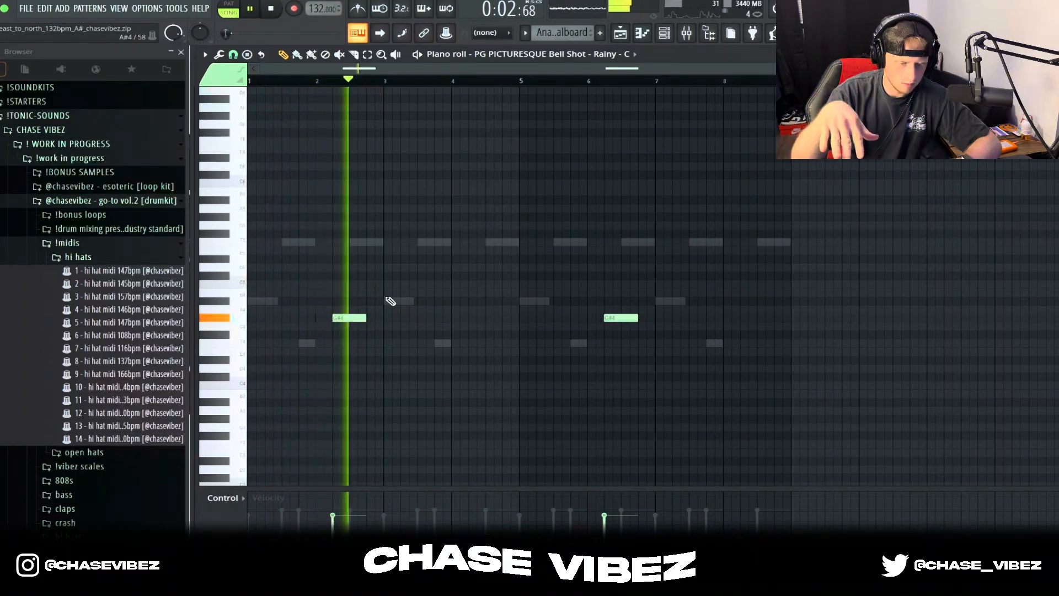
{"action": "key", "text": "space"}
{"action": "left_click", "coordinate": [232, 16]}
{"action": "key", "text": "space"}
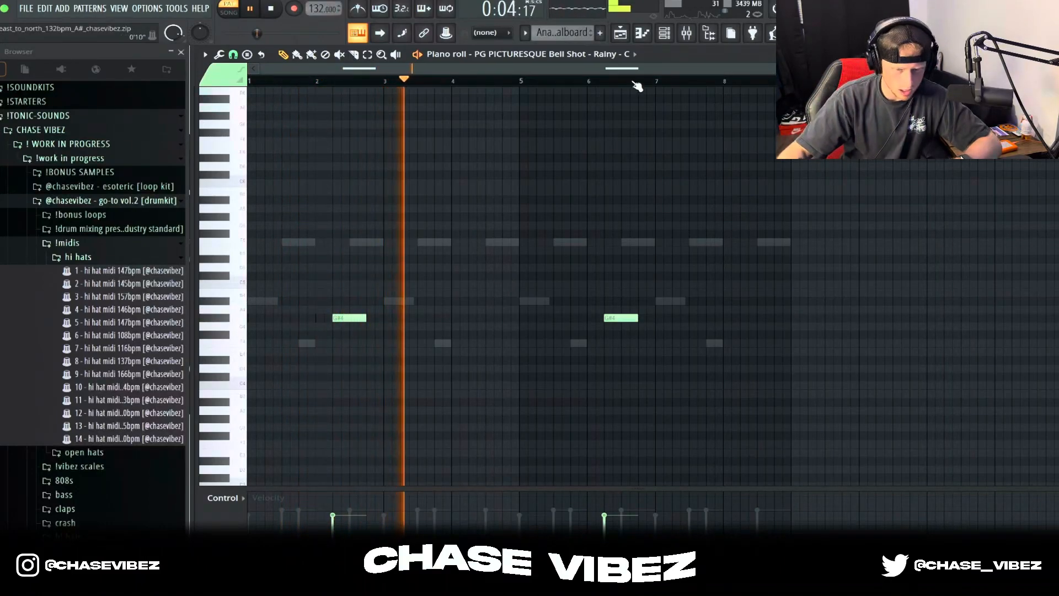
{"action": "key", "text": "space"}
Step: Open the STRUMMIN [MALLET CHORD] channel's notes in the piano roll
{"action": "key", "text": "F6"}
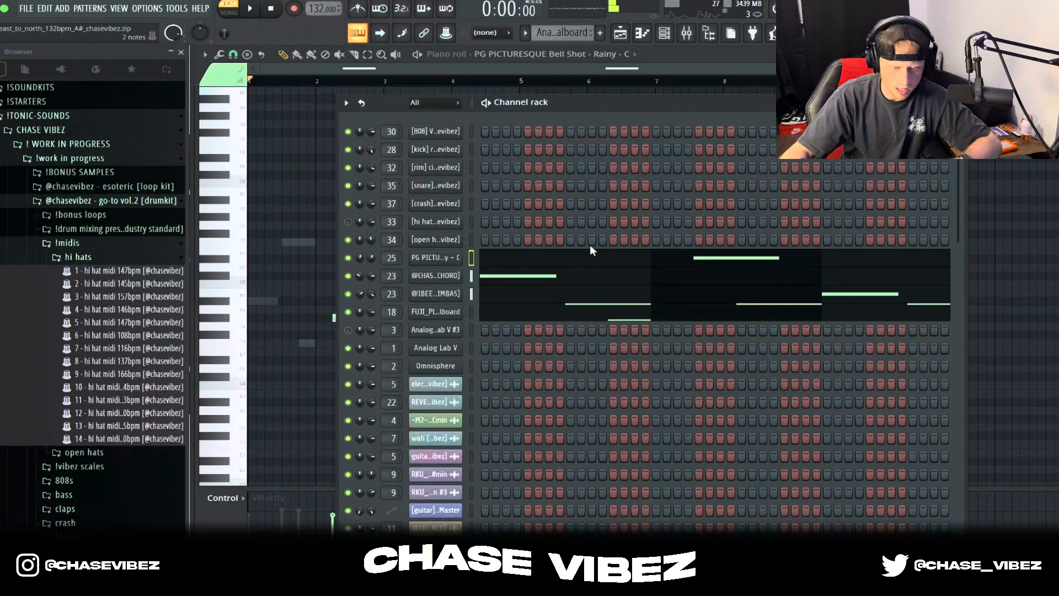
{"action": "left_click", "coordinate": [533, 282]}
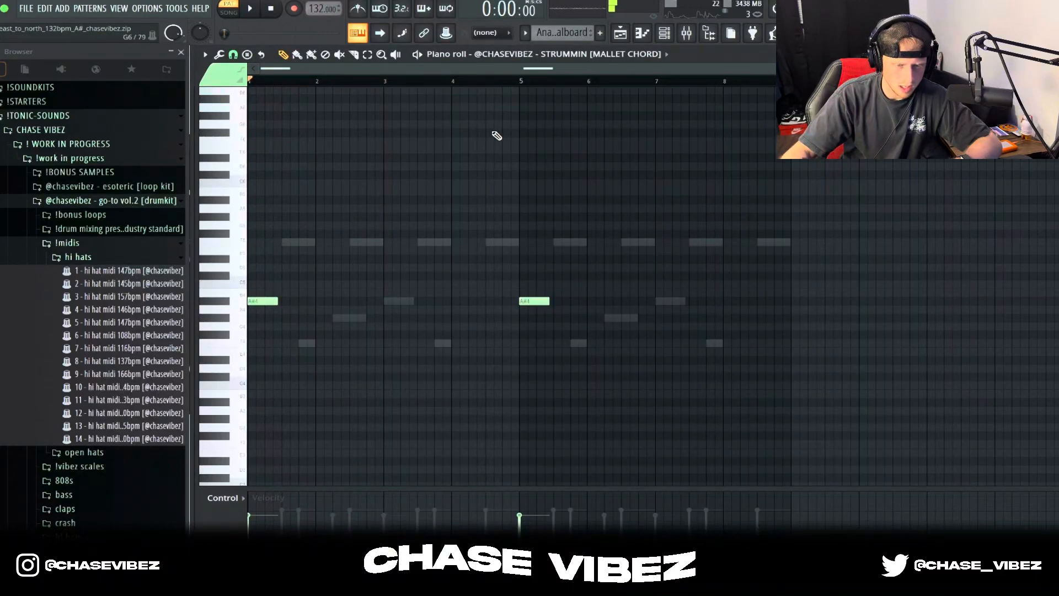
Step: Collapse the go-to vol.2 drum kit folders and open the mallets, marimbas and glockenspiels folder in the classified one shot kit
{"action": "left_click", "coordinate": [78, 257]}
{"action": "left_click", "coordinate": [110, 200]}
{"action": "mouse_move", "coordinate": [163, 276]}
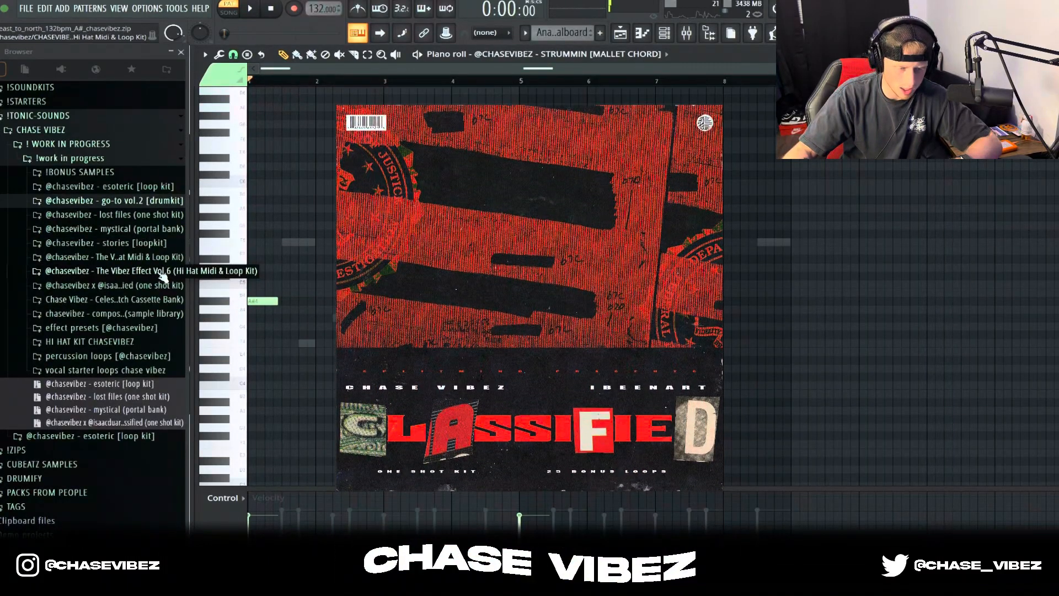
{"action": "left_click", "coordinate": [175, 288]}
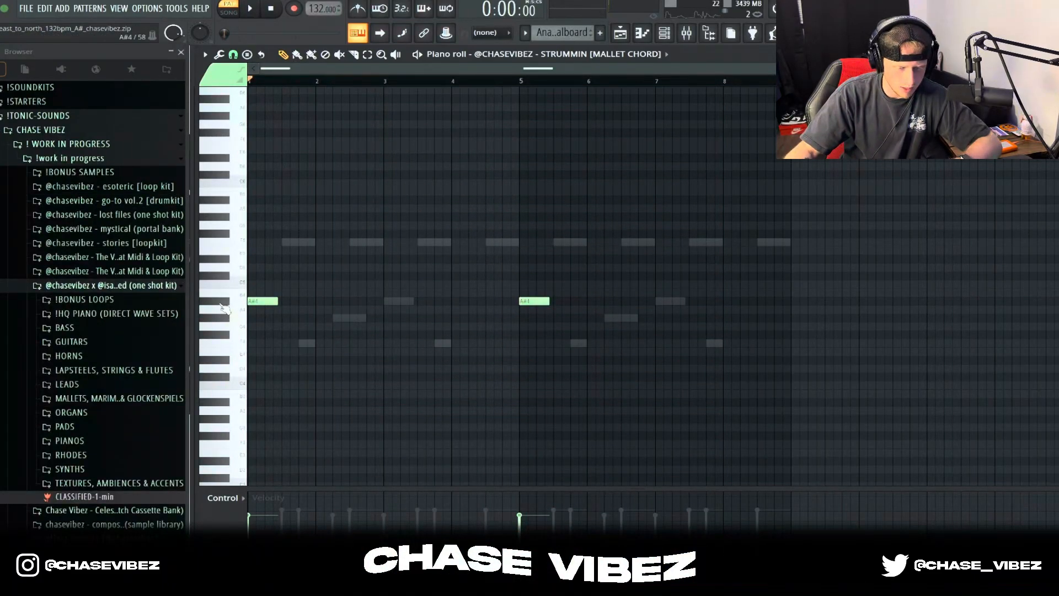
{"action": "left_click", "coordinate": [157, 398]}
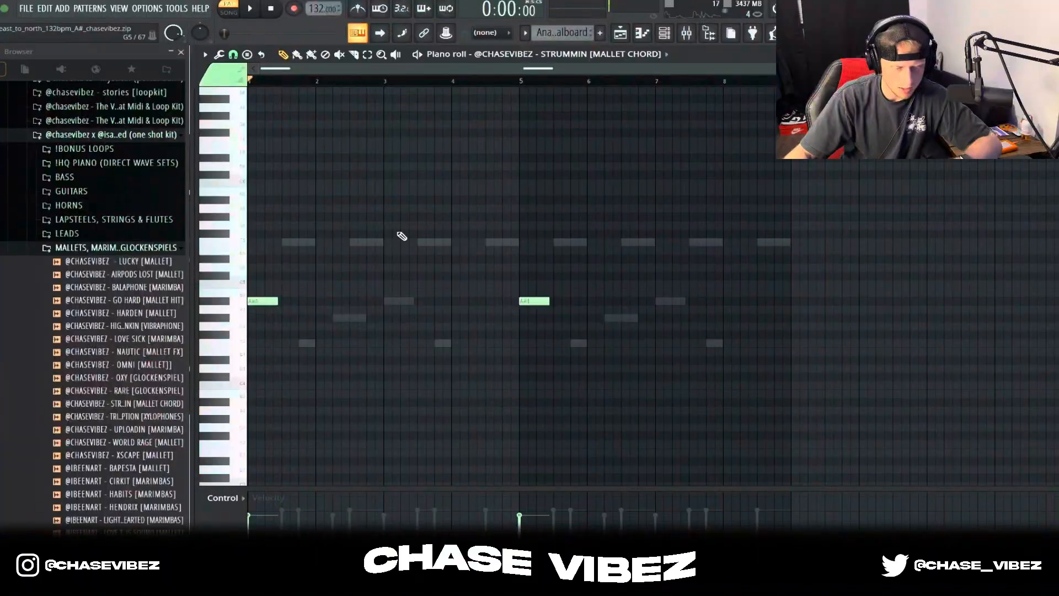
Step: Play the STRUMMIN [MALLET CHORD] pattern briefly, and open the FUJI_PLUCKpedalboard channel's notes from the channel rack
{"action": "key", "text": "space"}
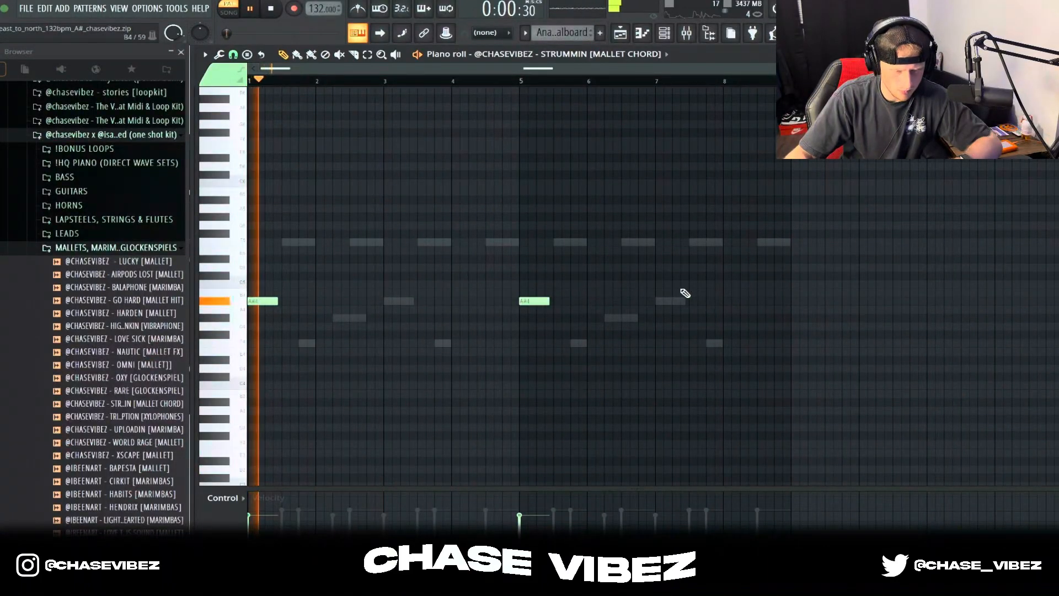
{"action": "key", "text": "space"}
{"action": "left_click", "coordinate": [665, 33]}
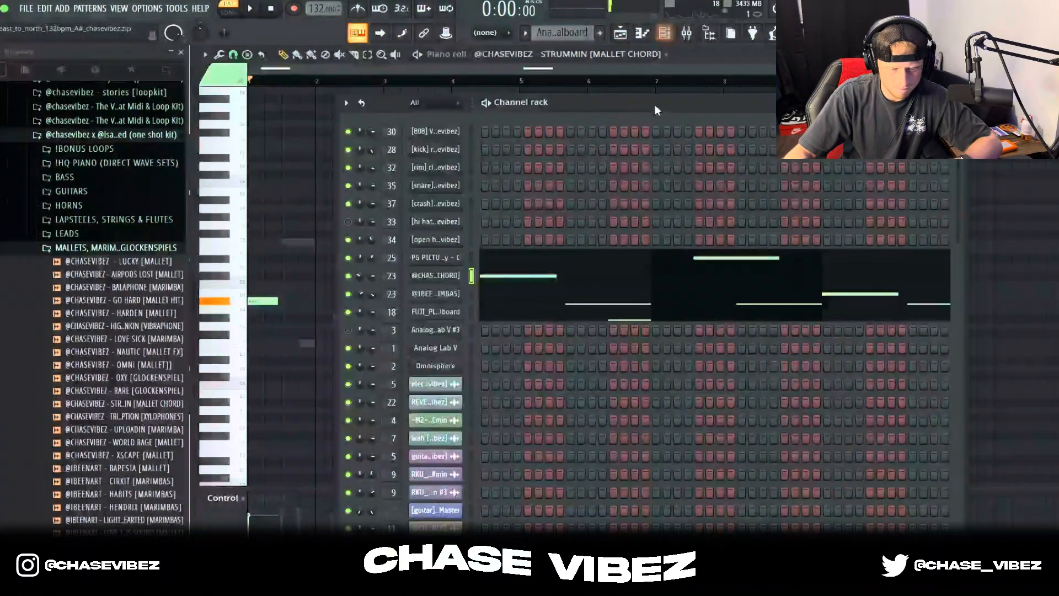
{"action": "left_click", "coordinate": [511, 319]}
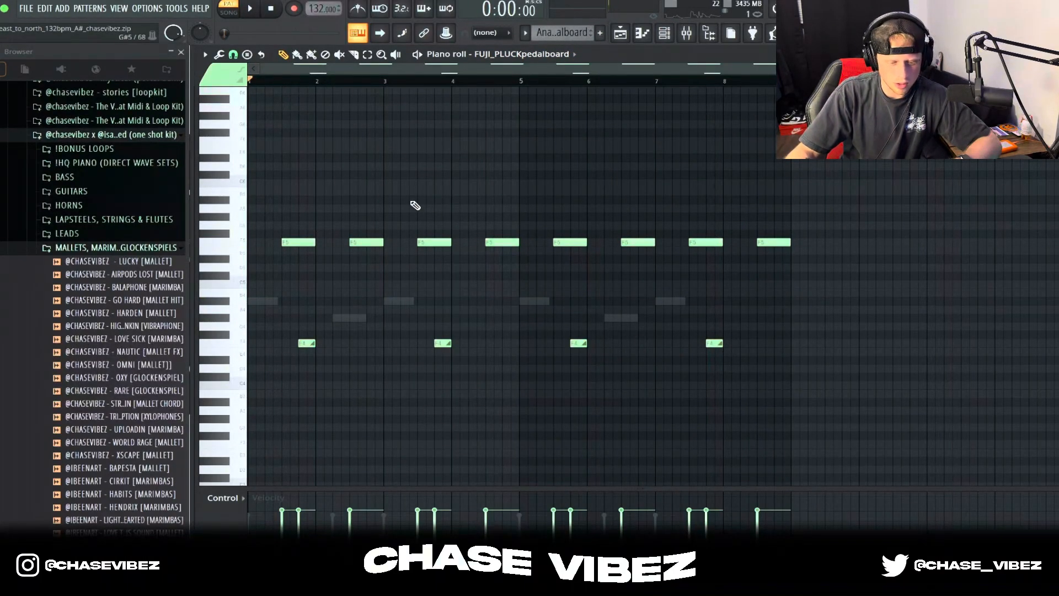
Step: Audition the FUJI_PLUCKpedalboard pattern on its own, and play it together with the other layers in the playlist arrangement
{"action": "key", "text": "space"}
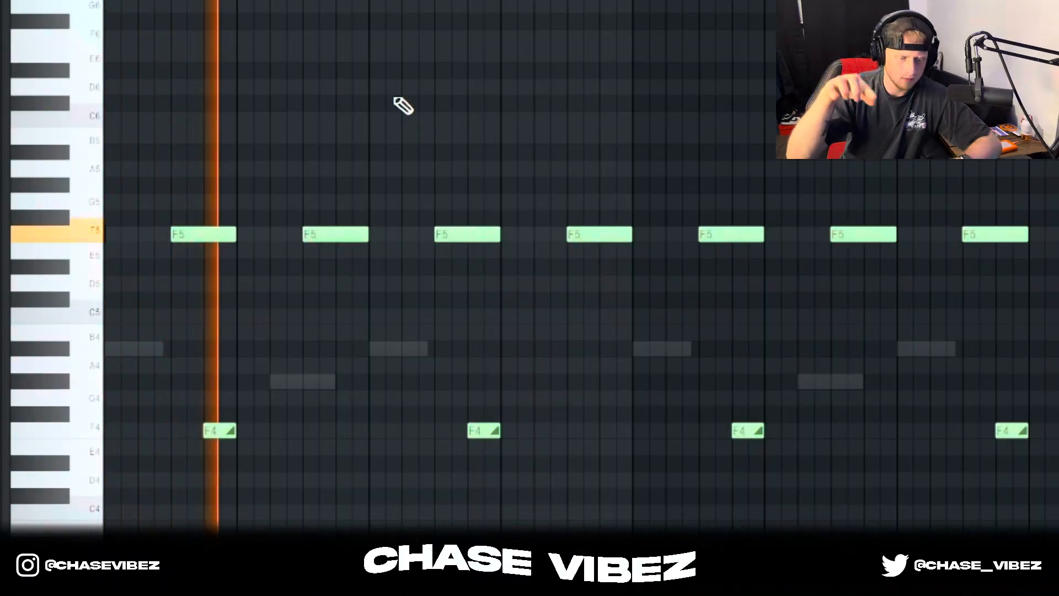
{"action": "key", "text": "space"}
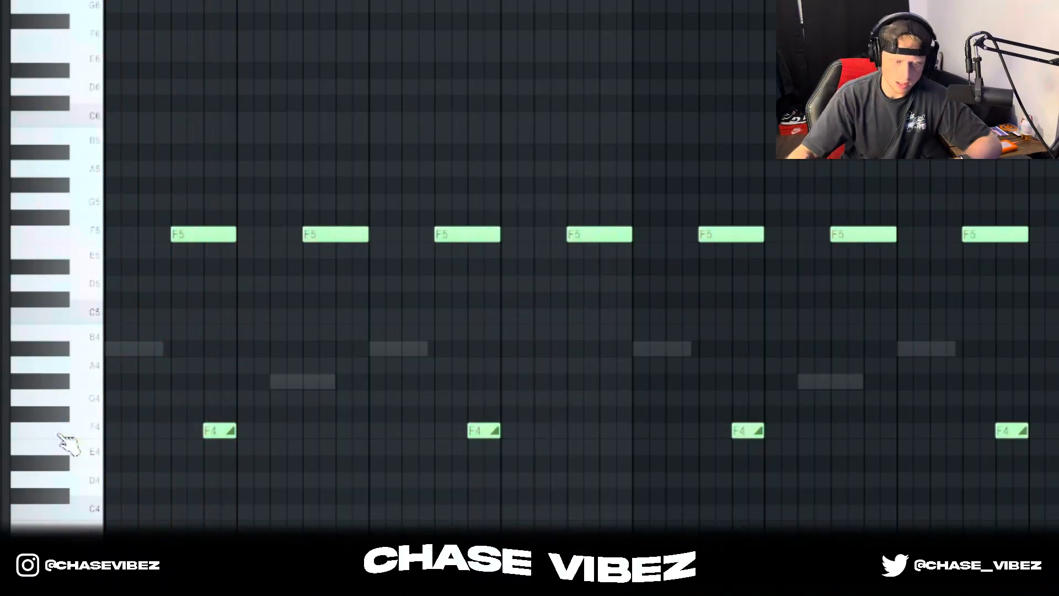
{"action": "key", "text": "space"}
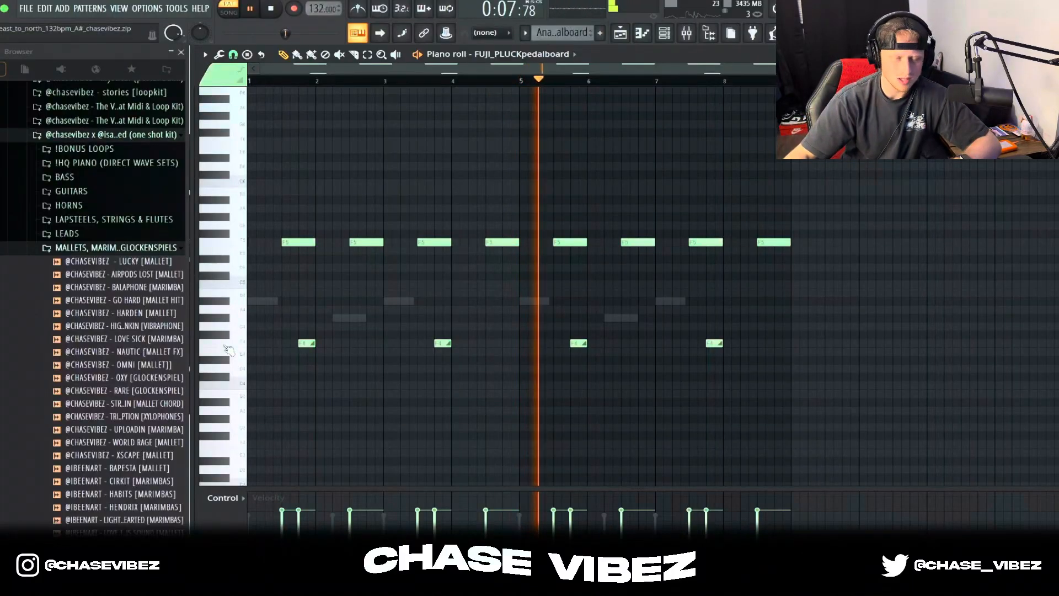
{"action": "key", "text": "space"}
{"action": "left_click", "coordinate": [620, 34]}
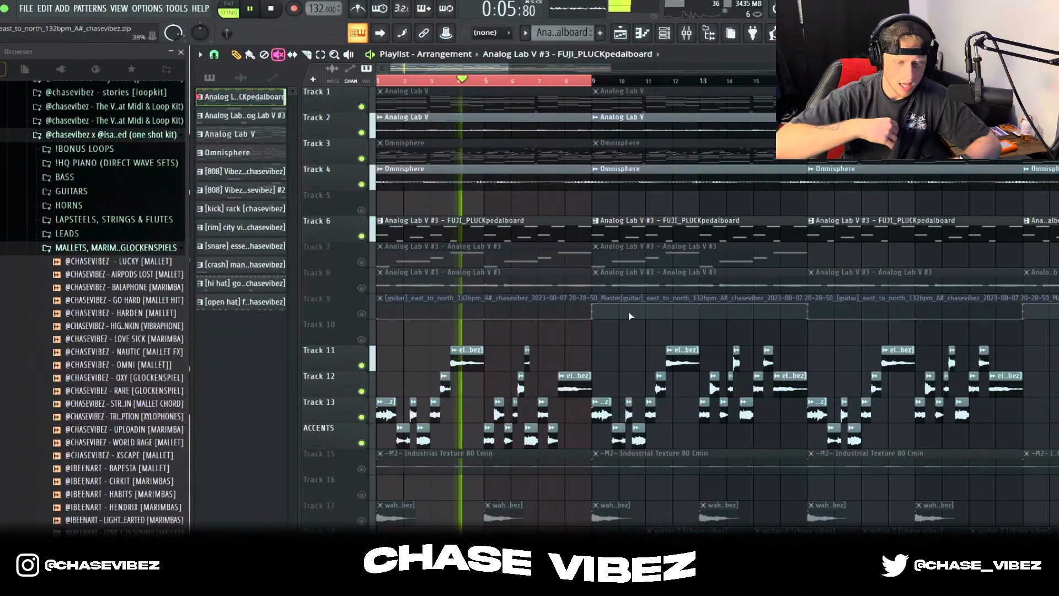
{"action": "key", "text": "space"}
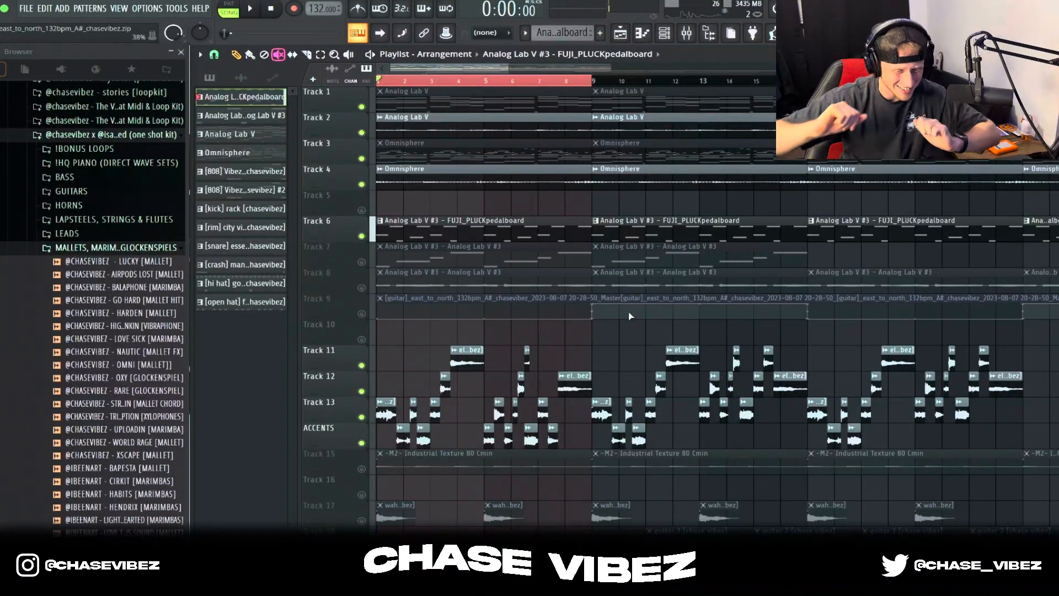
Step: Unmute Track 7, open its Analog Lab V #3 pattern, and view the preset in the Analog Lab V #3 instrument
{"action": "left_click", "coordinate": [362, 263]}
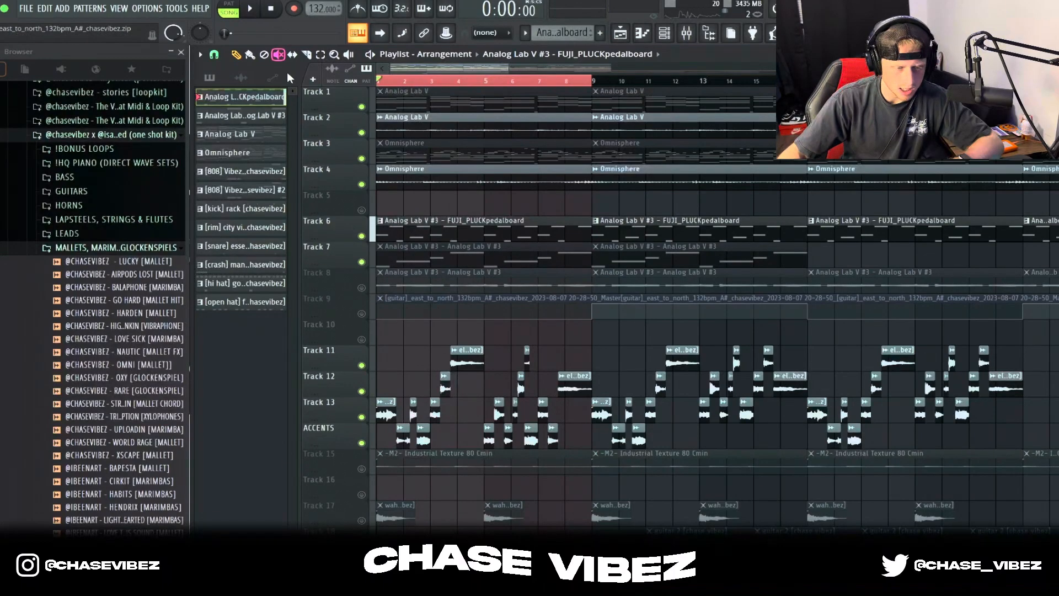
{"action": "double_click", "coordinate": [480, 265]}
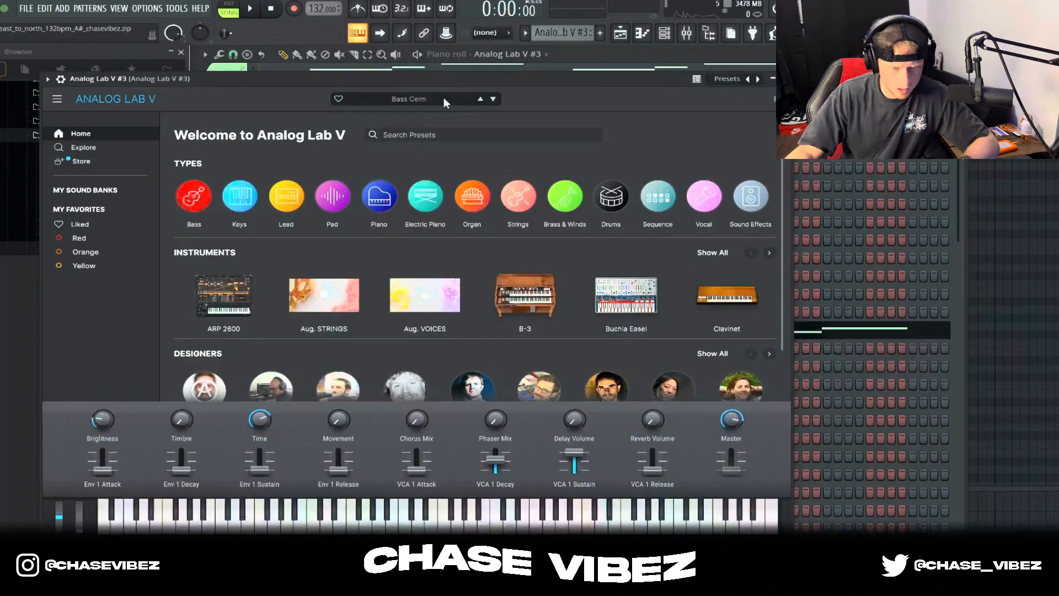
{"action": "key", "text": "Escape"}
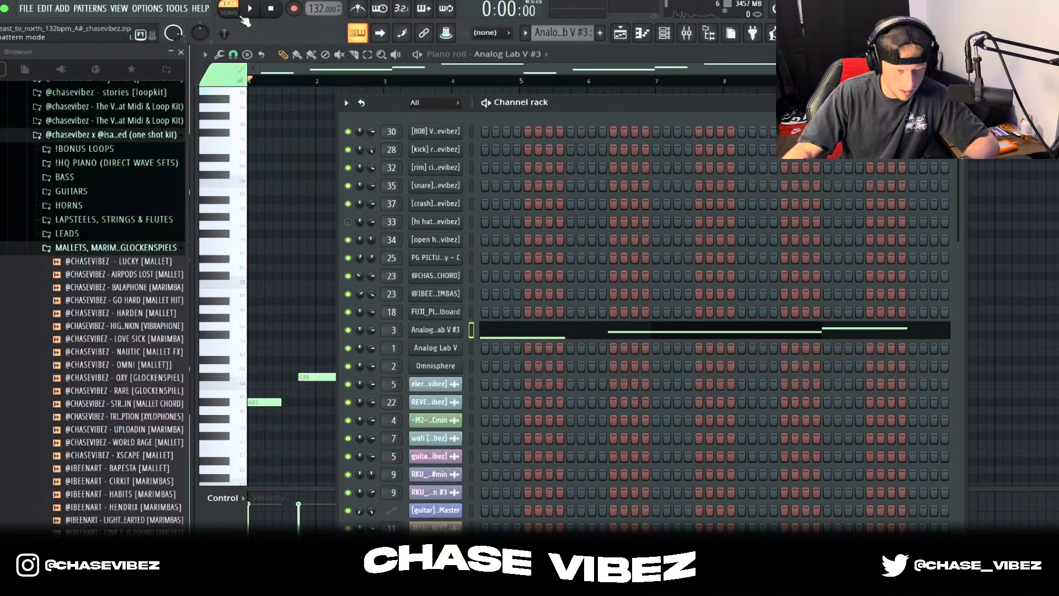
Step: Examine the Analog Lab V #3 notes in the piano roll and play the pattern alone
{"action": "left_click", "coordinate": [303, 82]}
{"action": "scroll", "coordinate": [472, 266], "scroll_direction": "down", "scroll_amount": 2}
{"action": "key", "text": "space"}
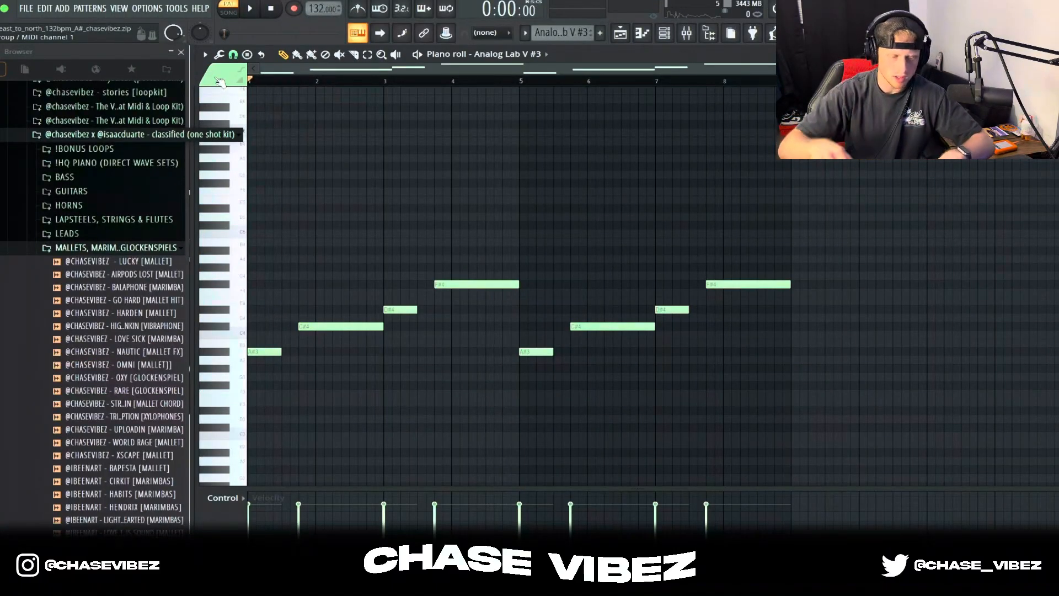
{"action": "key", "text": "space"}
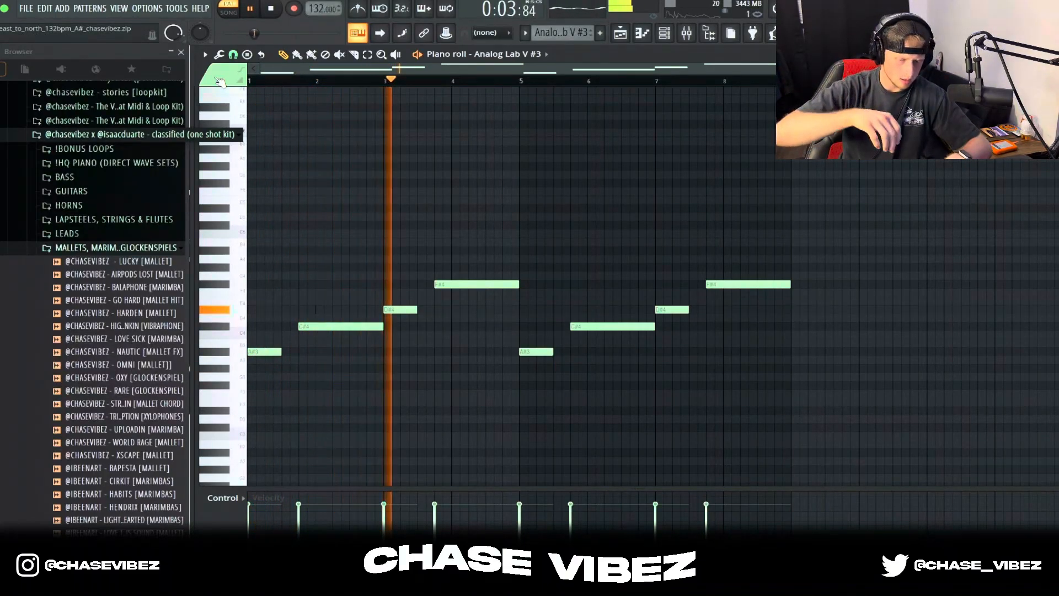
{"action": "key", "text": "space"}
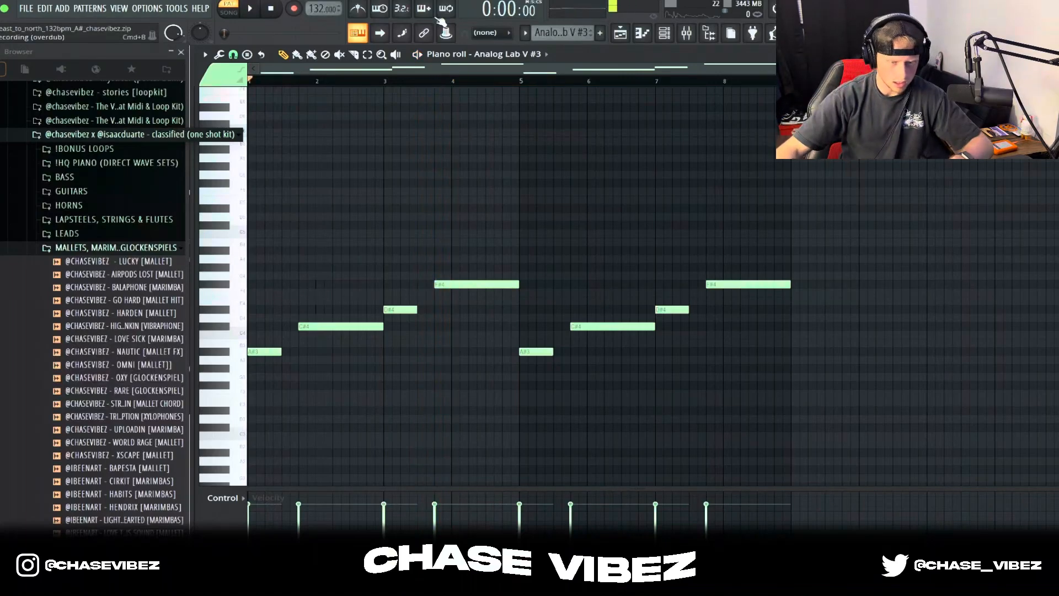
Step: Return to the playlist and play the arrangement with the Track 8 Analog Lab V #3 layer unmuted
{"action": "left_click", "coordinate": [620, 34]}
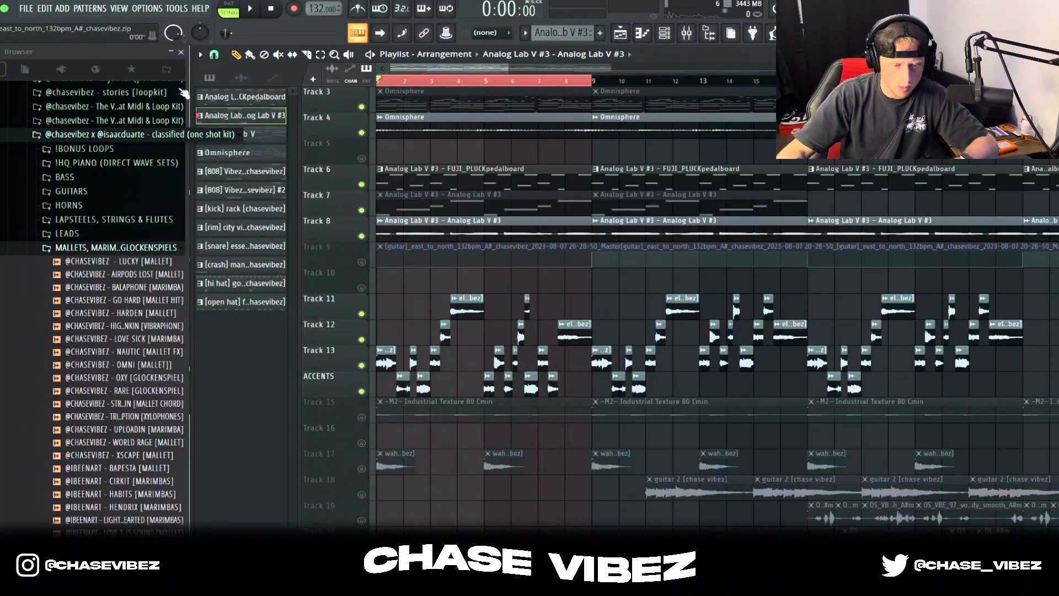
{"action": "key", "text": "space"}
{"action": "scroll", "coordinate": [640, 229], "scroll_direction": "up", "scroll_amount": 2}
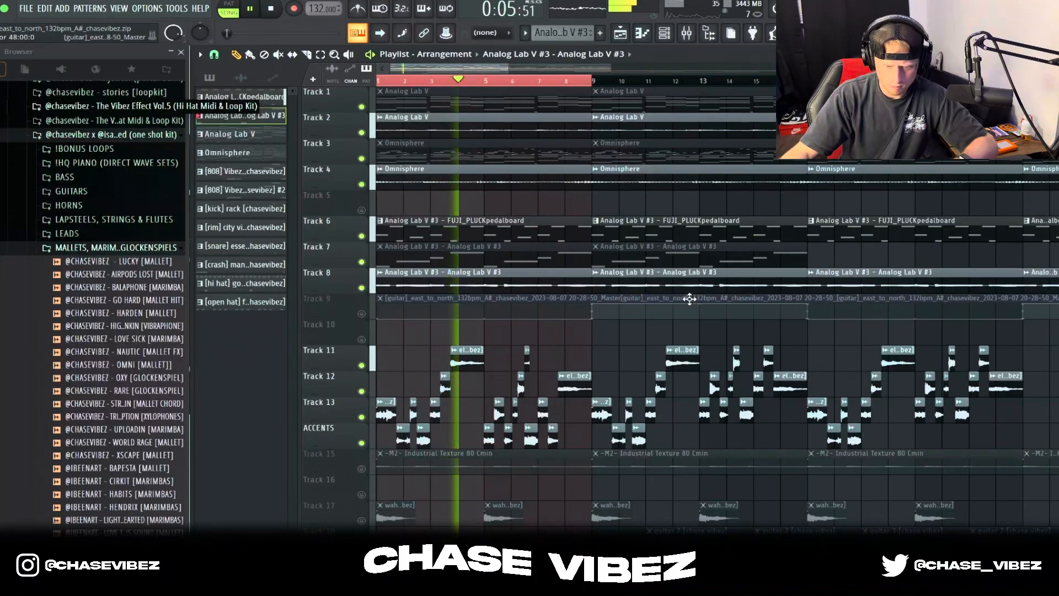
{"action": "scroll", "coordinate": [696, 312], "scroll_direction": "down", "scroll_amount": 8}
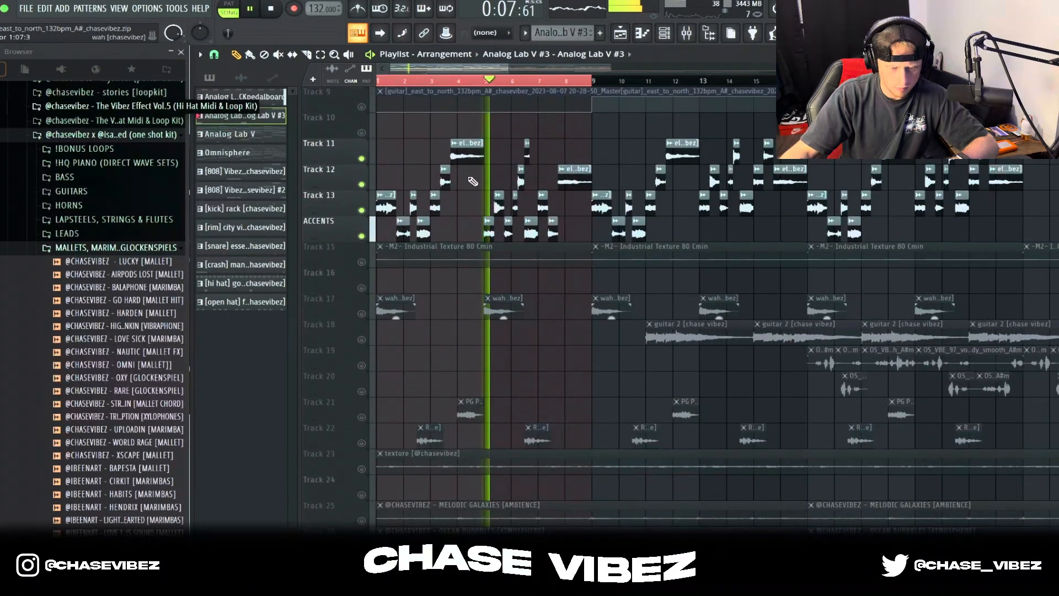
Step: Solo Track 15 and play its Industrial Texture 80 Cmin clip
{"action": "left_click", "coordinate": [363, 263]}
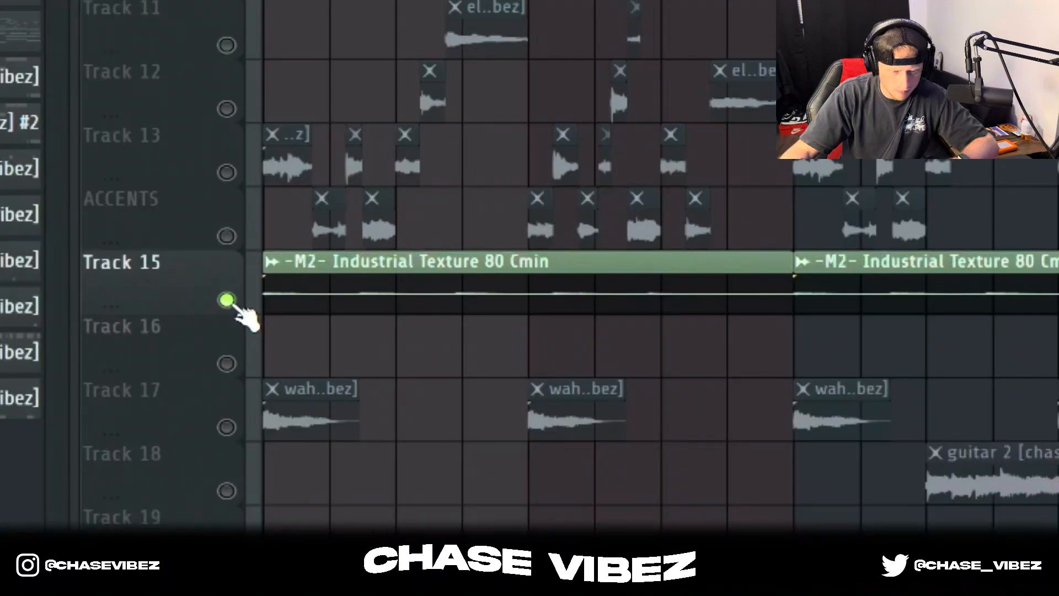
{"action": "key", "text": "space"}
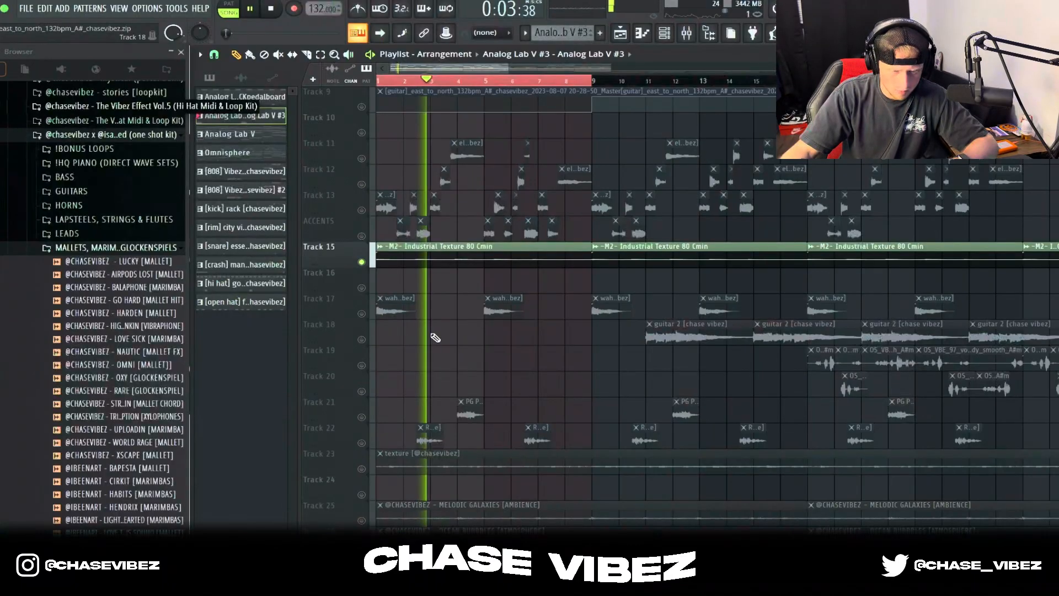
{"action": "key", "text": "space"}
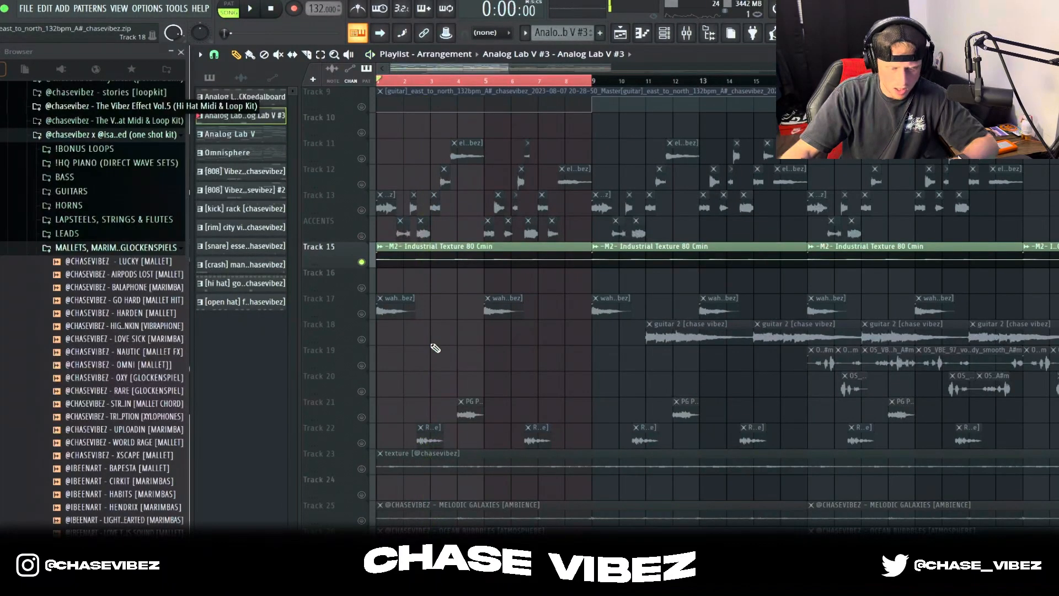
Step: Unmute Track 17 and play its wah clips together with the industrial texture
{"action": "left_click", "coordinate": [362, 314]}
{"action": "key", "text": "space"}
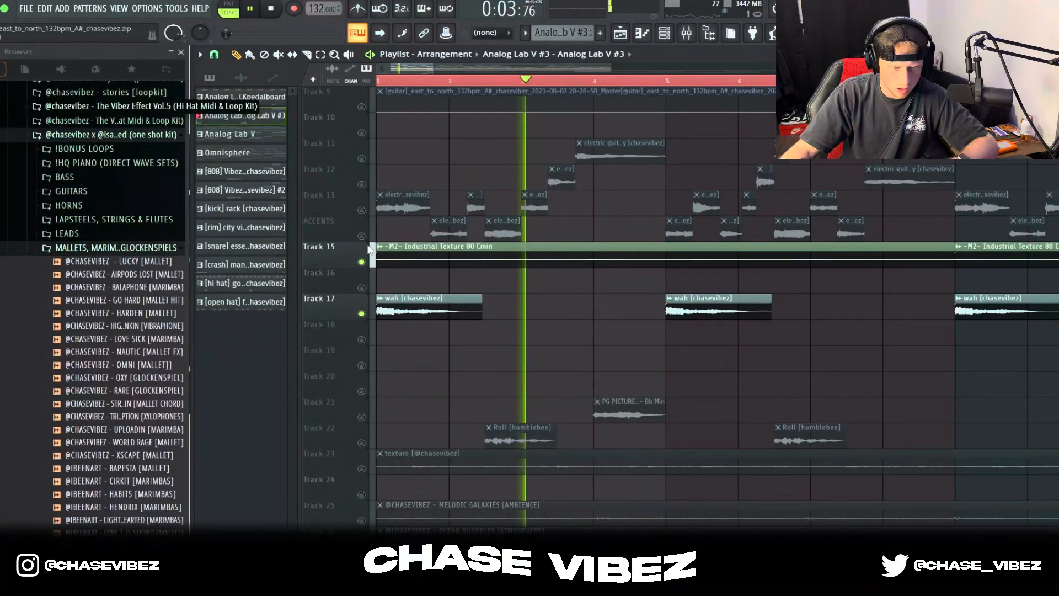
{"action": "key", "text": "space"}
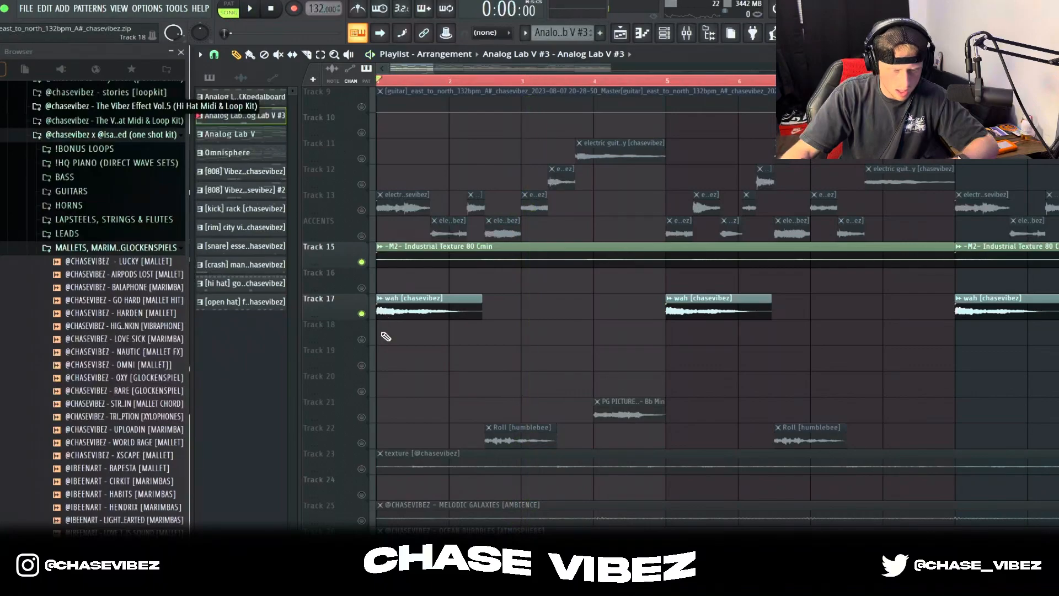
Step: Unmute the Roll clips on Track 22 and the PG PICTURESQUE accent on Track 21, and play the combined accents
{"action": "scroll", "coordinate": [379, 375], "scroll_direction": "down", "scroll_amount": 2}
{"action": "left_click", "coordinate": [362, 391]}
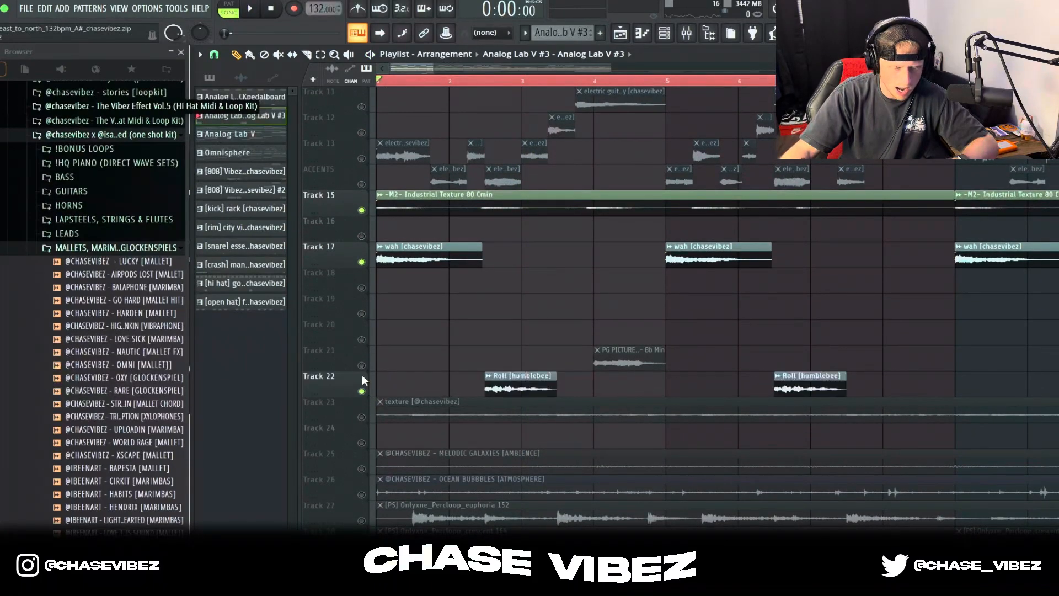
{"action": "left_click", "coordinate": [362, 365]}
{"action": "key", "text": "space"}
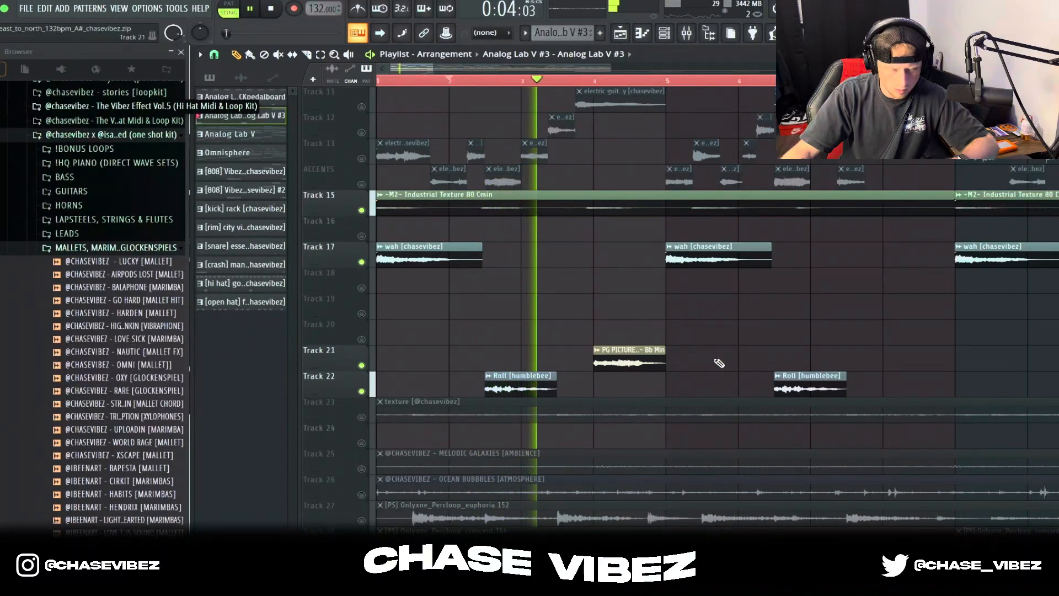
{"action": "key", "text": "space"}
{"action": "key", "text": "space"}
{"action": "key", "text": "space"}
Step: Play the arrangement from just before bar 4 to audition the PG PICTURESQUE accent
{"action": "left_click", "coordinate": [576, 82]}
{"action": "key", "text": "space"}
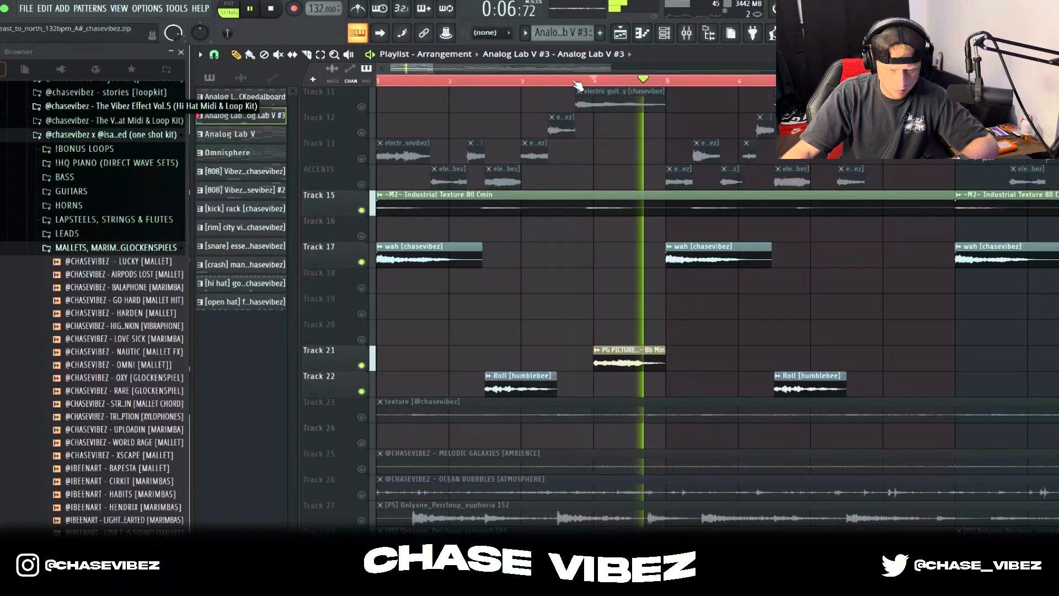
{"action": "key", "text": "space"}
Step: Look through mixer inserts 4 to 9 for the effects used on the accent layers
{"action": "left_click", "coordinate": [686, 34]}
{"action": "left_click", "coordinate": [552, 356]}
{"action": "left_click", "coordinate": [517, 361]}
{"action": "left_click", "coordinate": [490, 364]}
{"action": "left_click", "coordinate": [464, 367]}
{"action": "left_click", "coordinate": [587, 361]}
{"action": "left_click", "coordinate": [599, 362]}
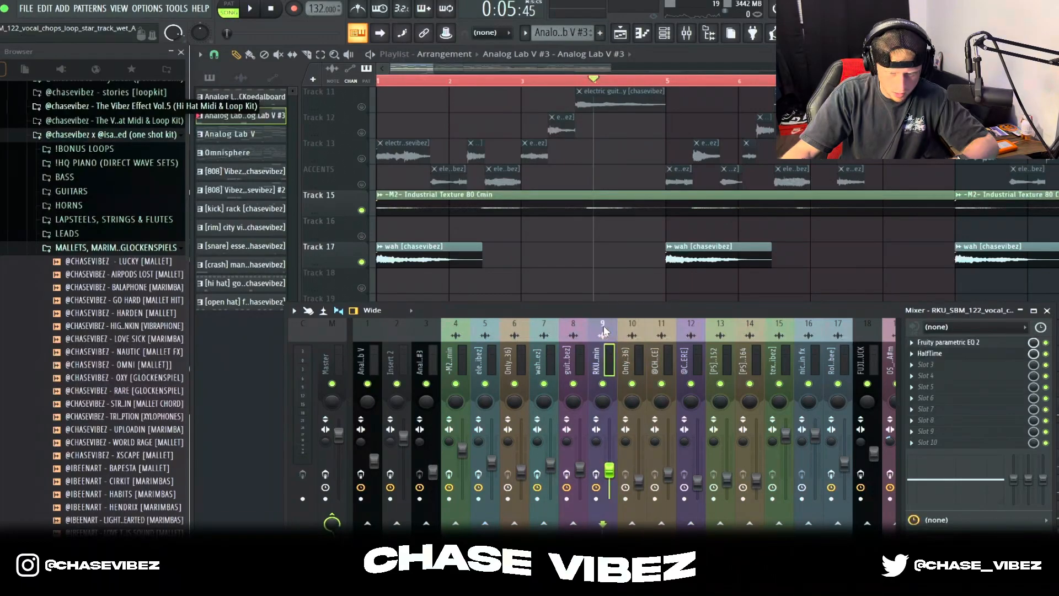
Step: Check the PG PICTURESQUE accent clip's channel settings, and view the effects chain on its mixer insert 24
{"action": "scroll", "coordinate": [633, 255], "scroll_direction": "down", "scroll_amount": 2}
{"action": "left_click", "coordinate": [643, 298]}
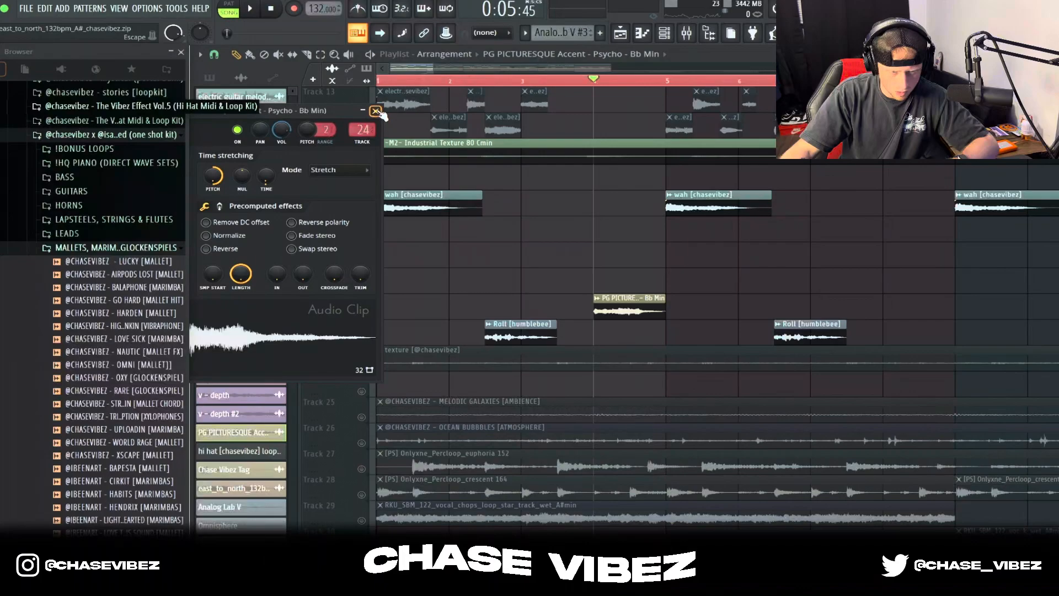
{"action": "left_click", "coordinate": [377, 112]}
{"action": "left_click", "coordinate": [687, 33]}
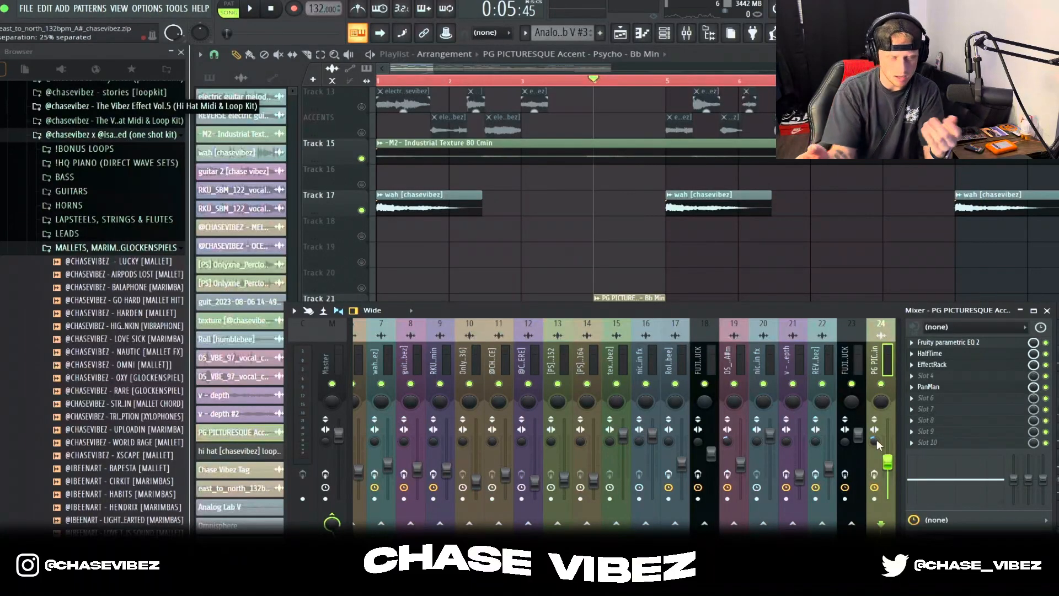
Step: Solo the texture clip on Track 23 and audition it
{"action": "right_click", "coordinate": [362, 366]}
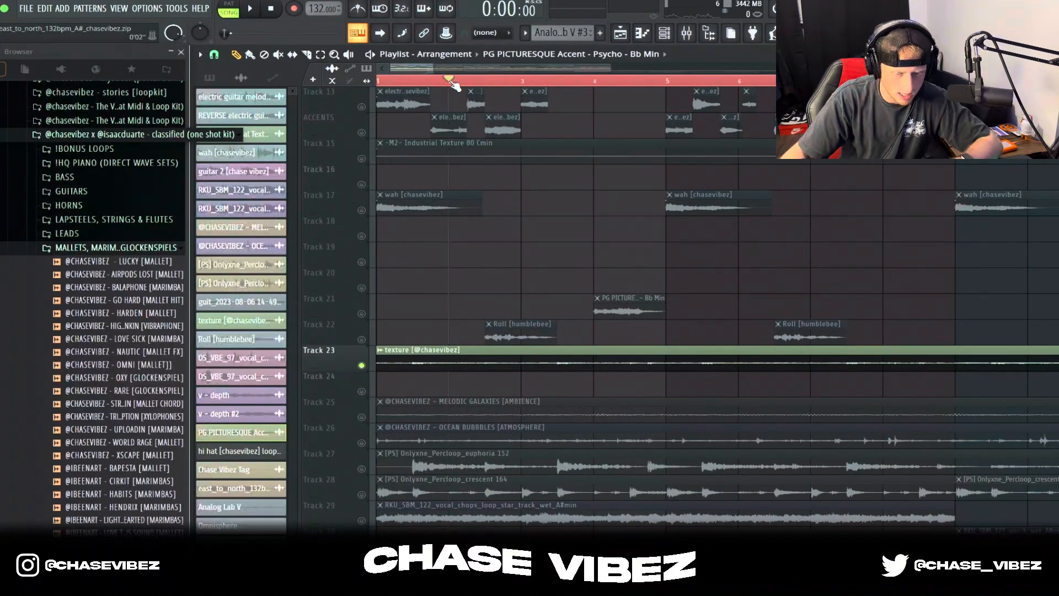
{"action": "key", "text": "space"}
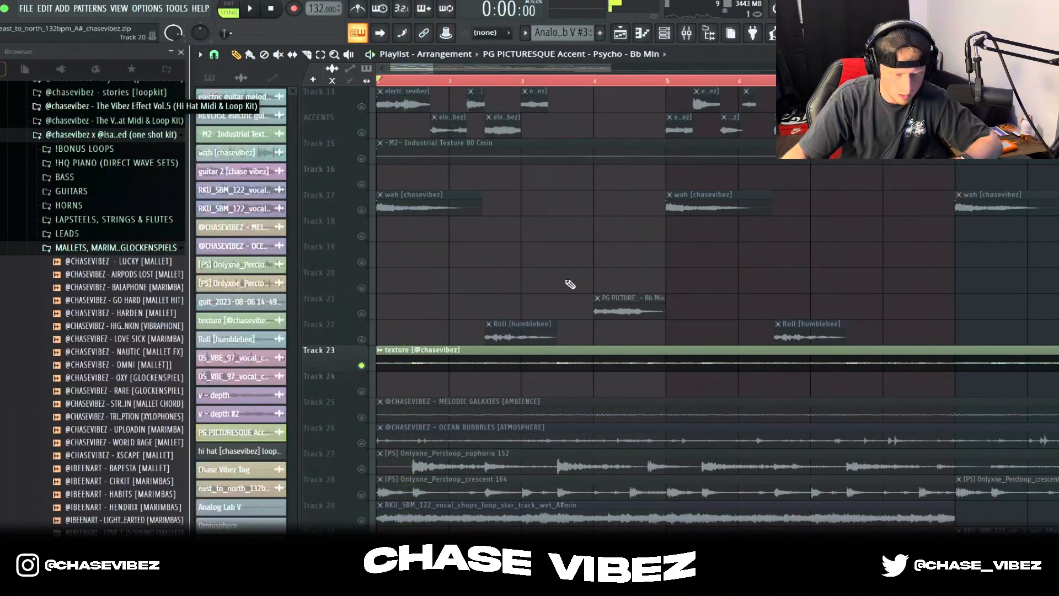
Step: Solo Track 25 with the MELODIC GALAXIES ambience, and unmute Tracks 26 to 29 alongside it
{"action": "scroll", "coordinate": [568, 286], "scroll_direction": "down", "scroll_amount": 2}
{"action": "scroll", "coordinate": [408, 360], "scroll_direction": "down", "scroll_amount": 2}
{"action": "right_click", "coordinate": [362, 314]}
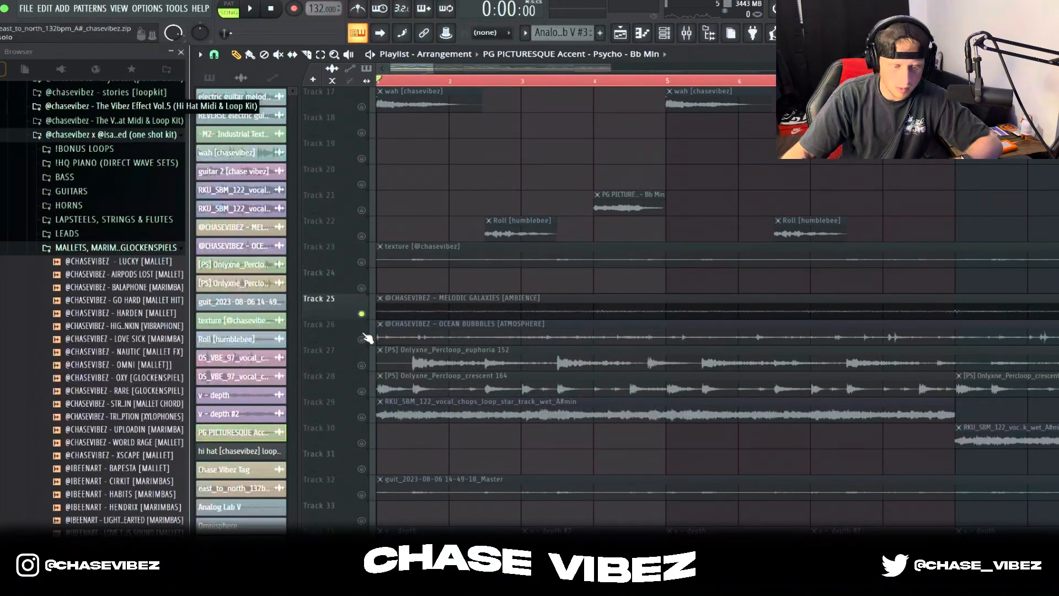
{"action": "left_click", "coordinate": [361, 340]}
{"action": "left_click", "coordinate": [361, 366]}
{"action": "left_click", "coordinate": [361, 392]}
{"action": "left_click", "coordinate": [361, 416]}
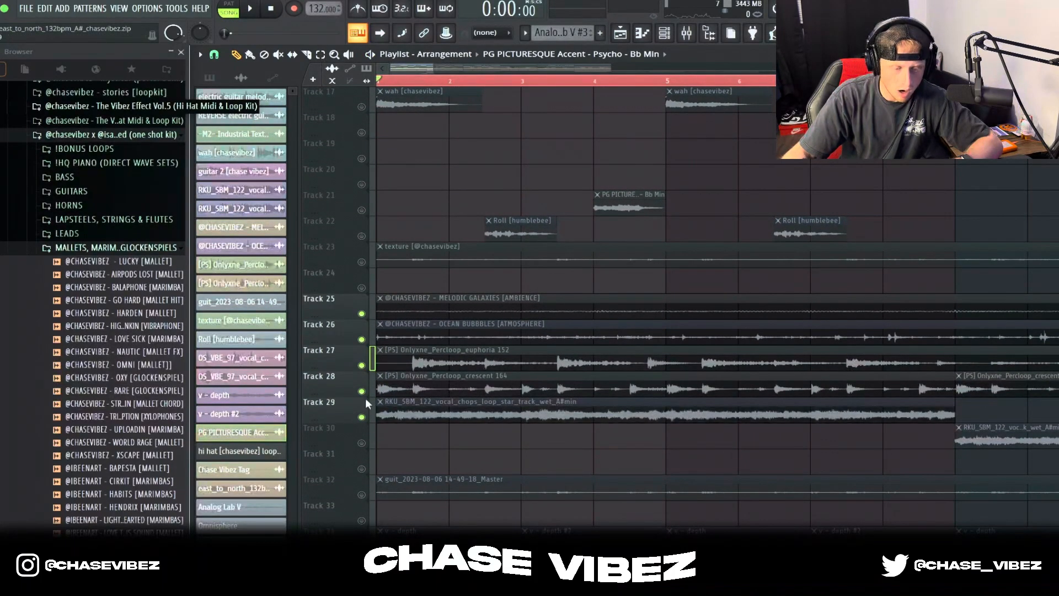
Step: Unmute the opening clips on Tracks 25 to 29, including the second Percloop_crescent 164 clip
{"action": "scroll", "coordinate": [523, 82], "scroll_direction": "down", "scroll_amount": 2}
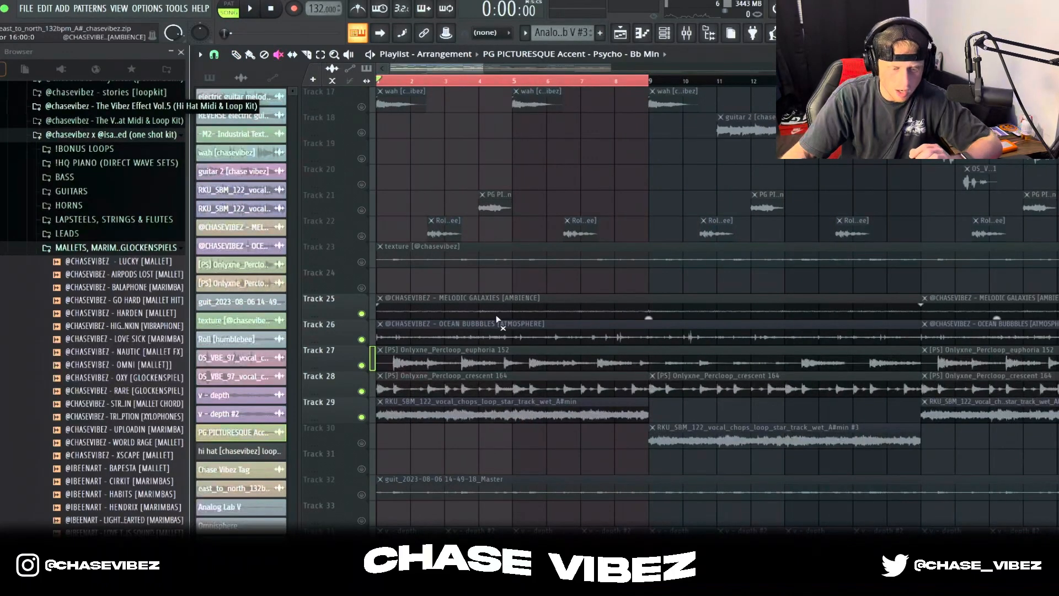
{"action": "left_click_drag", "start_coordinate": [496, 319], "coordinate": [493, 419]}
{"action": "left_click", "coordinate": [734, 387]}
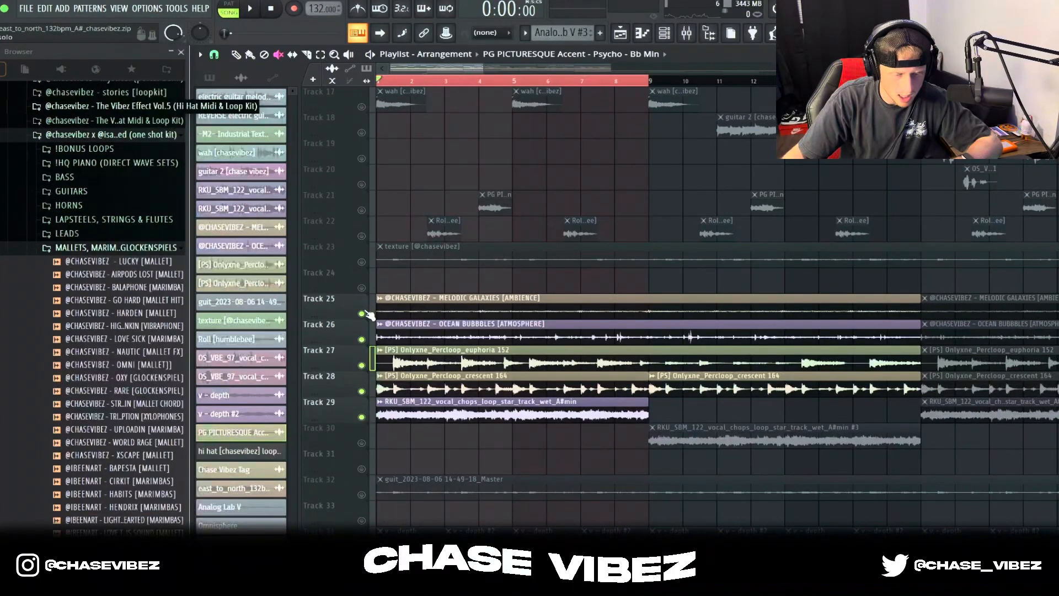
Step: Solo the MELODIC GALAXIES ambience on Track 25, add the OCEAN BUBBBLES atmosphere on Track 26, and audition them together
{"action": "right_click", "coordinate": [362, 314]}
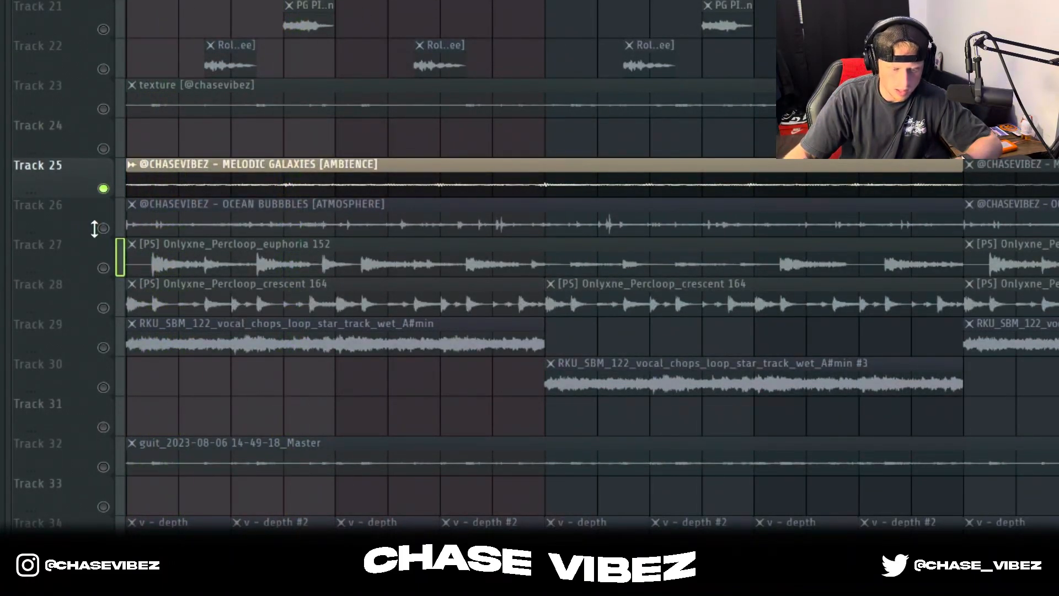
{"action": "left_click", "coordinate": [103, 228]}
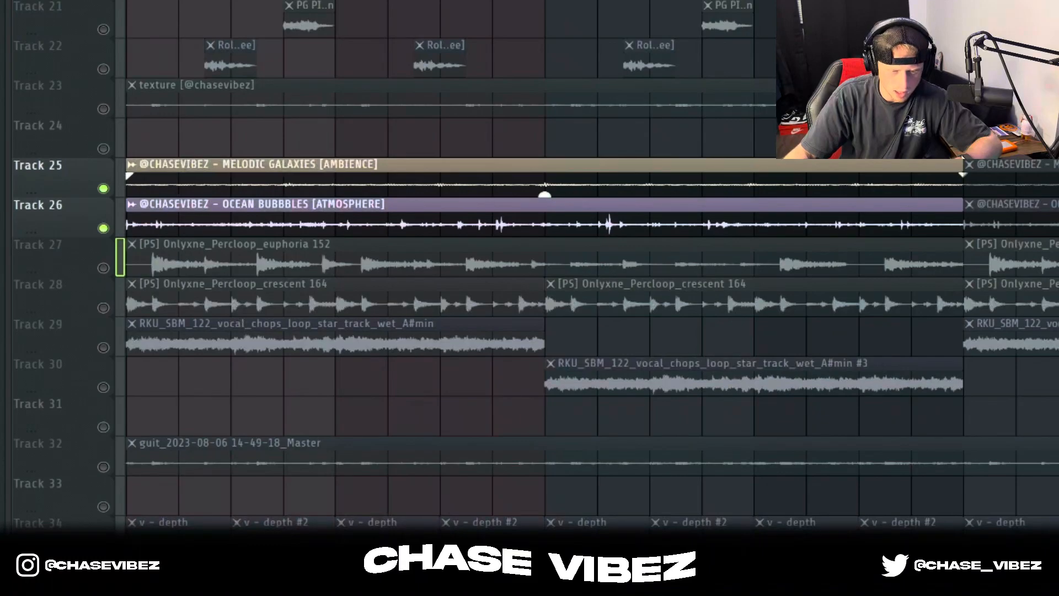
{"action": "key", "text": "space"}
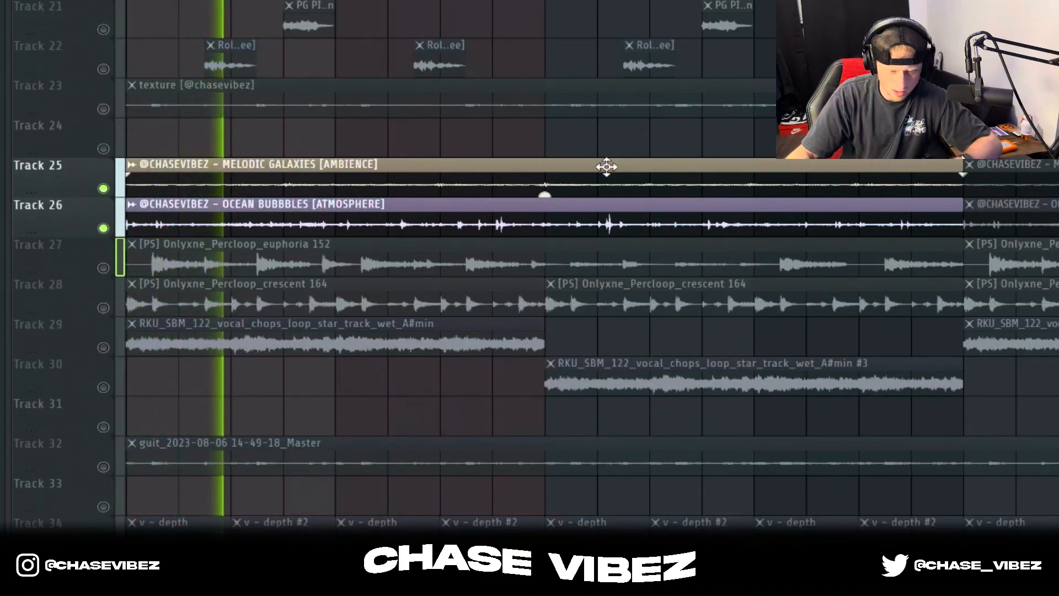
{"action": "key", "text": "space"}
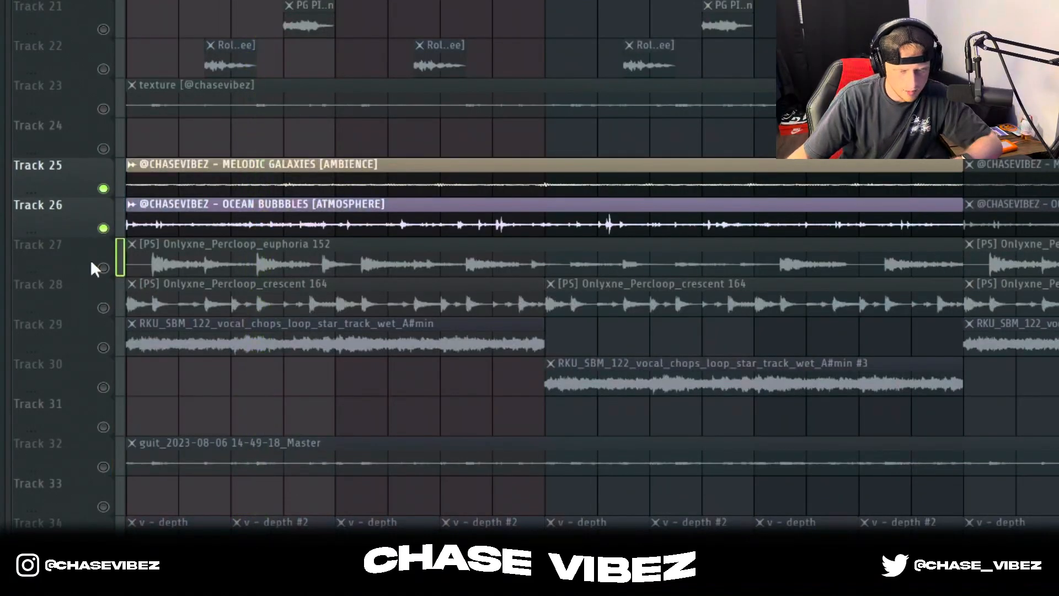
Step: Bring in the euphoria 152 and crescent 164 percloops on Tracks 27 and 28, auditioning the layers
{"action": "left_click", "coordinate": [103, 267]}
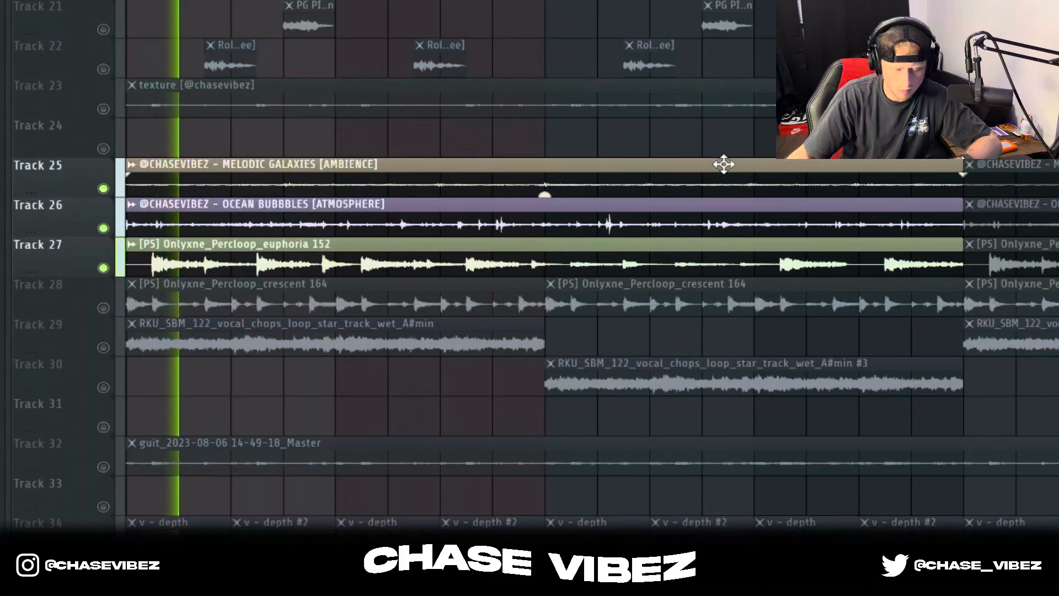
{"action": "key", "text": "space"}
{"action": "left_click", "coordinate": [103, 308]}
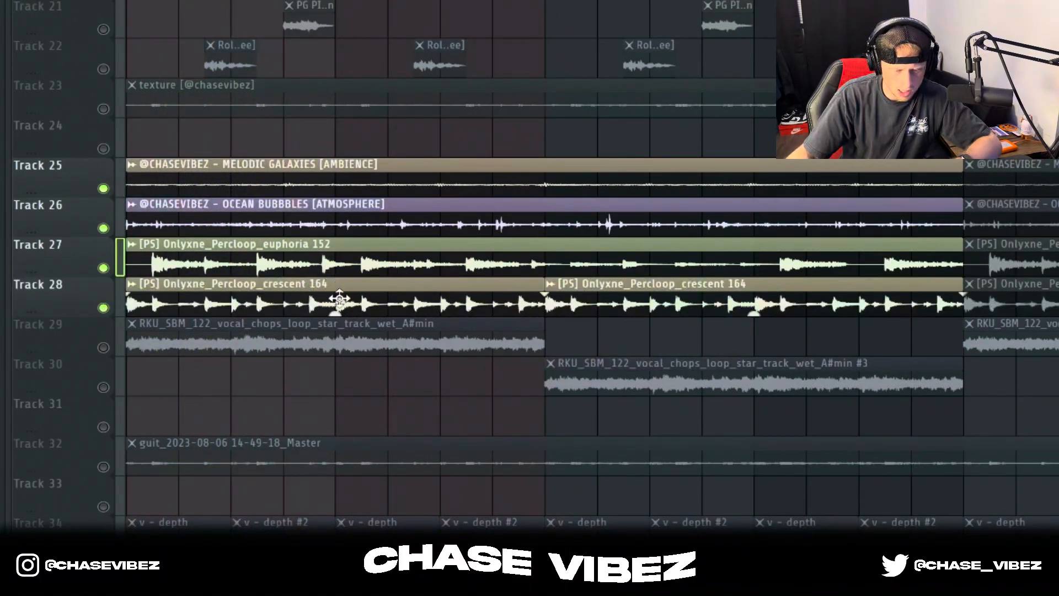
{"action": "key", "text": "space"}
Step: Unmute the RKU_SBM_122 vocal chop loops on Tracks 29 and 30 and audition the full texture stack
{"action": "left_click", "coordinate": [104, 347]}
{"action": "left_click", "coordinate": [103, 387]}
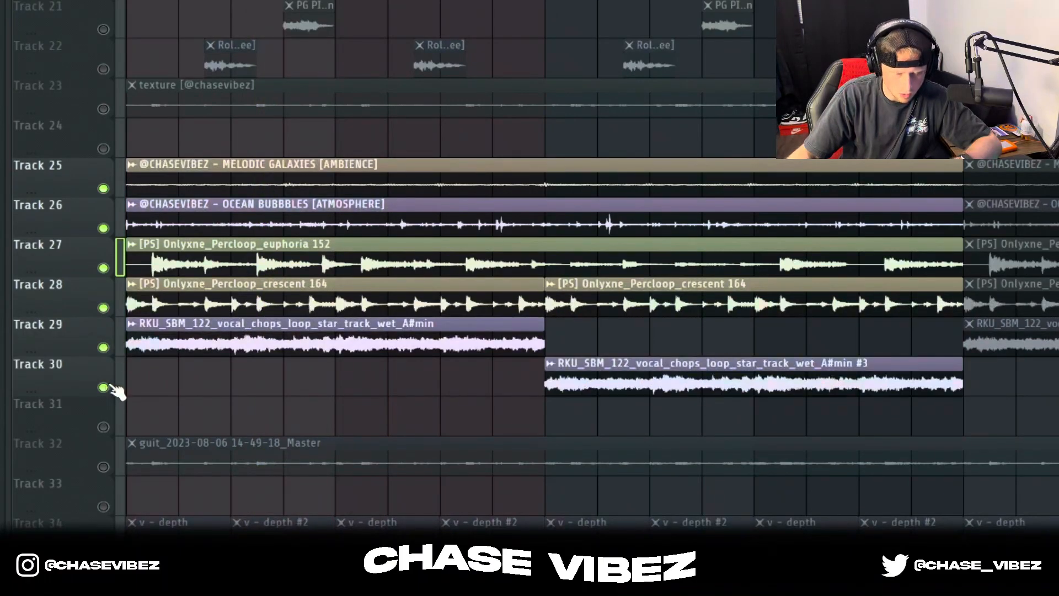
{"action": "key", "text": "space"}
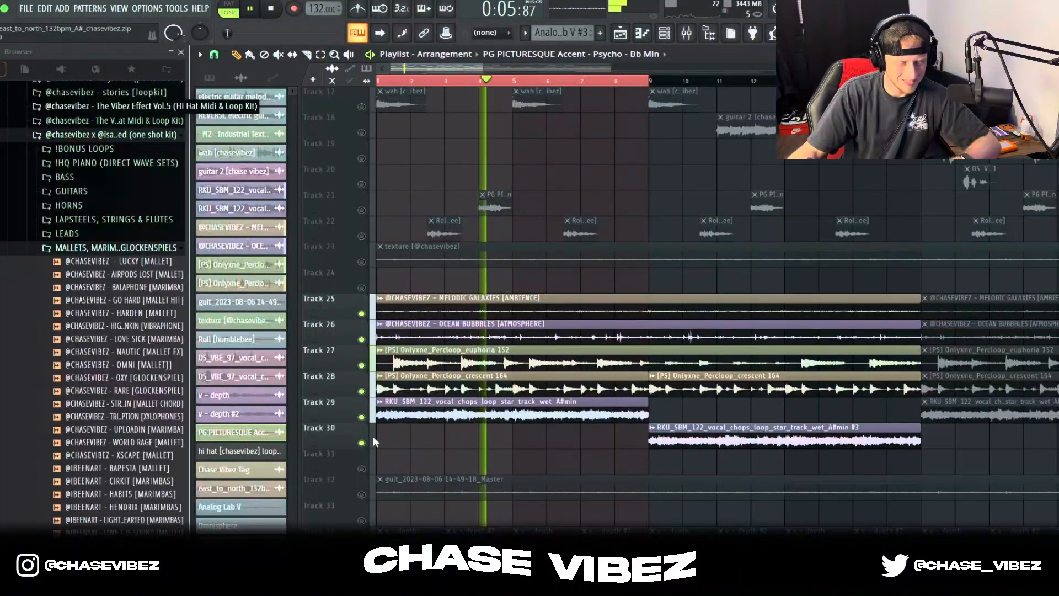
{"action": "scroll", "coordinate": [574, 83], "scroll_direction": "down", "scroll_amount": 2}
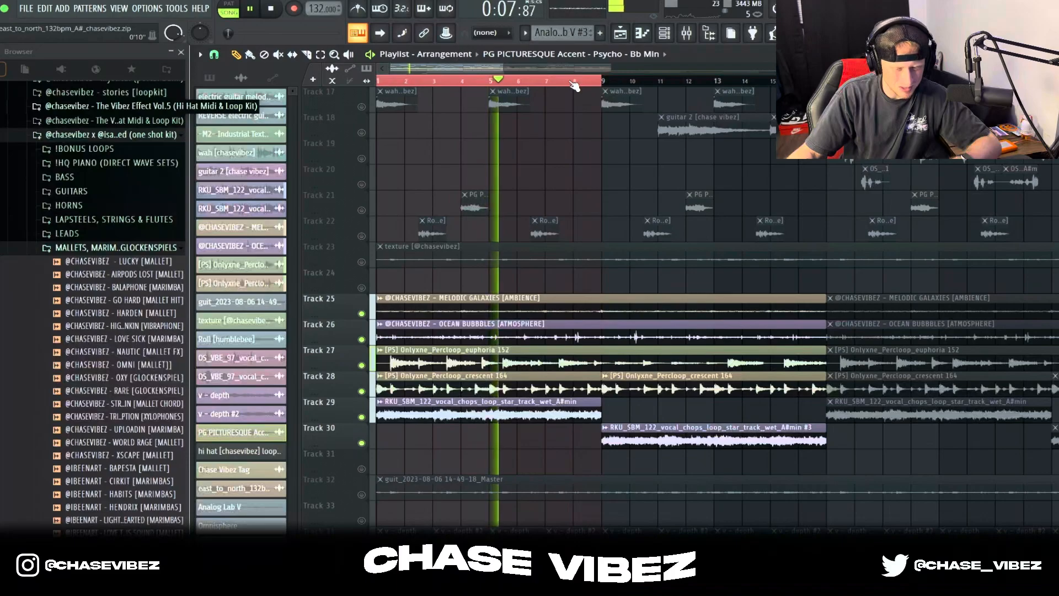
{"action": "scroll", "coordinate": [574, 85], "scroll_direction": "down", "scroll_amount": 1}
{"action": "key", "text": "space"}
Step: View the effects chain on the mixer's Master track, and close the mixer
{"action": "left_click", "coordinate": [686, 33]}
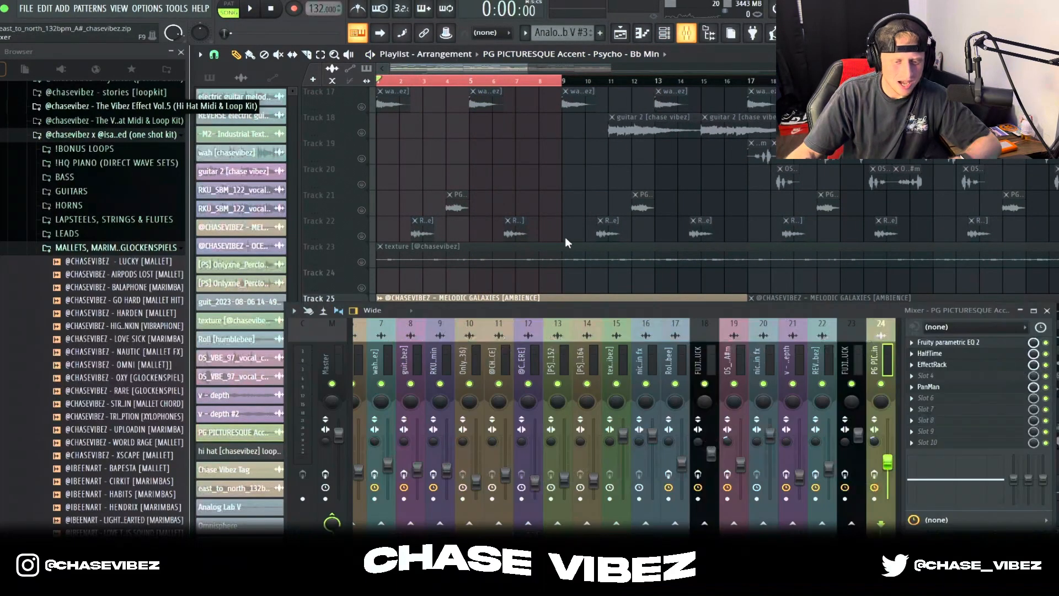
{"action": "left_click", "coordinate": [335, 358]}
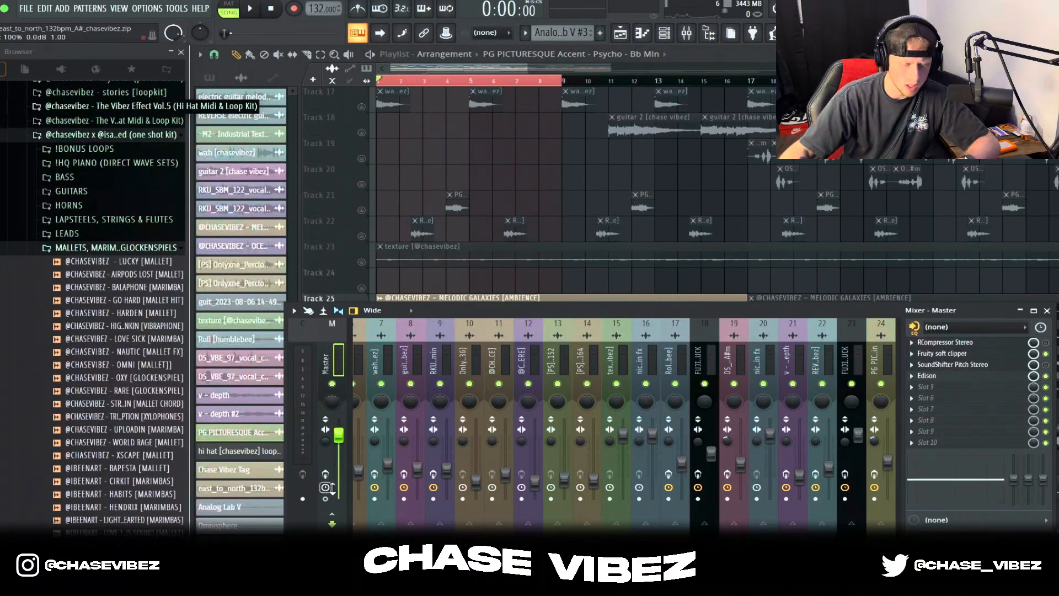
{"action": "scroll", "coordinate": [544, 204], "scroll_direction": "down", "scroll_amount": 2}
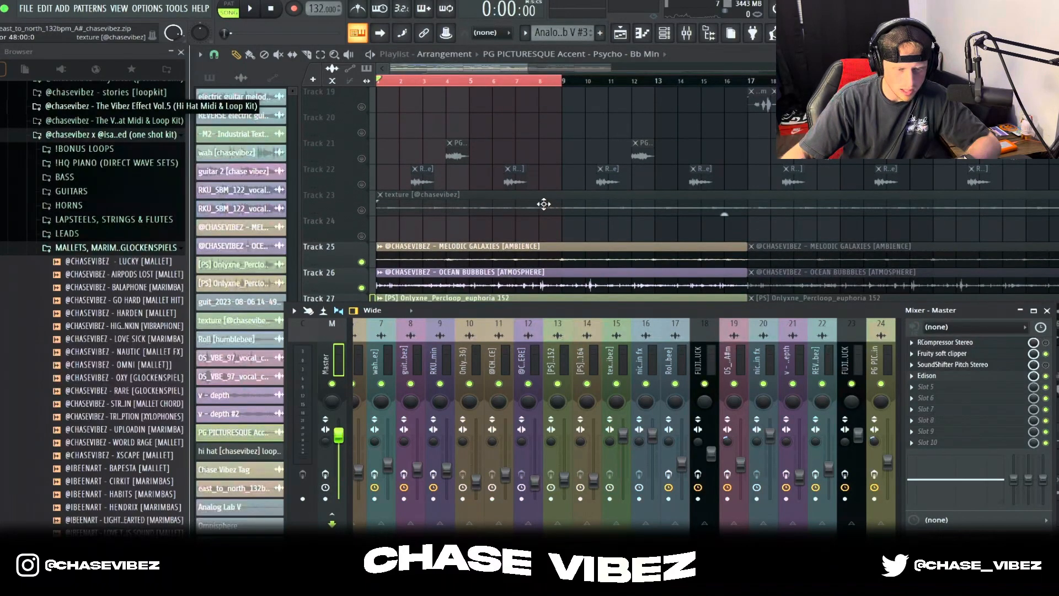
{"action": "key", "text": "F9"}
{"action": "double_click", "coordinate": [544, 204]}
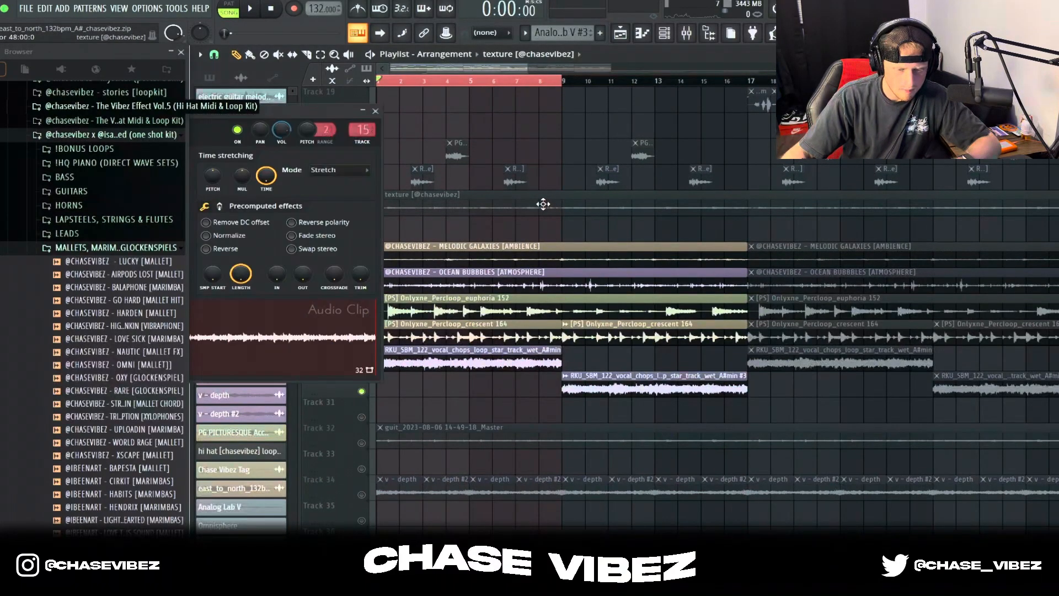
{"action": "double_click", "coordinate": [501, 430]}
{"action": "right_click", "coordinate": [306, 332]}
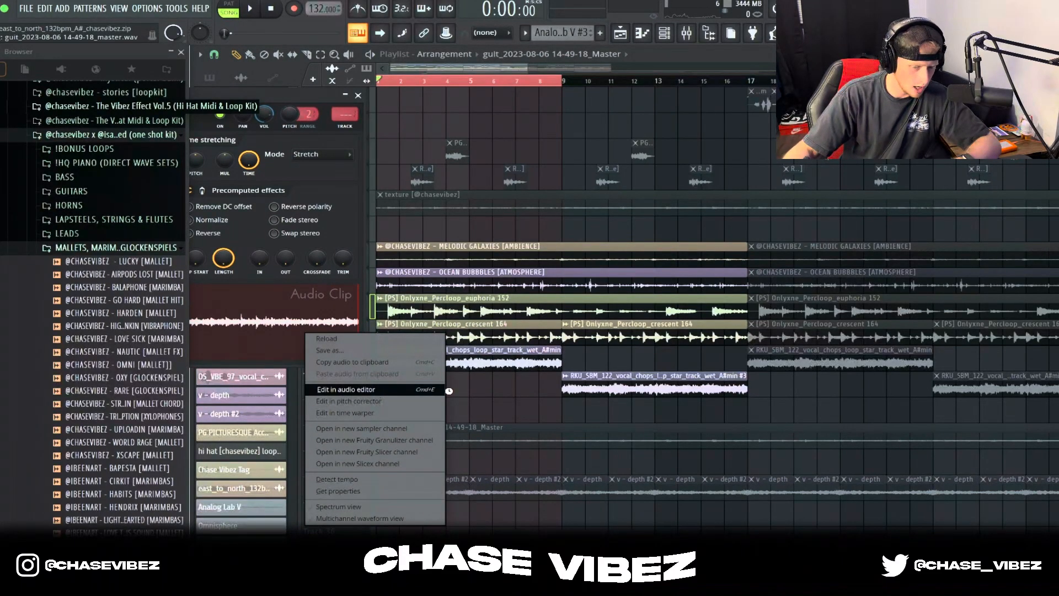
{"action": "left_click", "coordinate": [373, 390]}
{"action": "left_click_drag", "start_coordinate": [221, 98], "coordinate": [503, 164]}
Step: Set the guitar recording's sample rate to 2000 Hz with resampling in its sample properties, and close Edison
{"action": "left_click", "coordinate": [394, 236]}
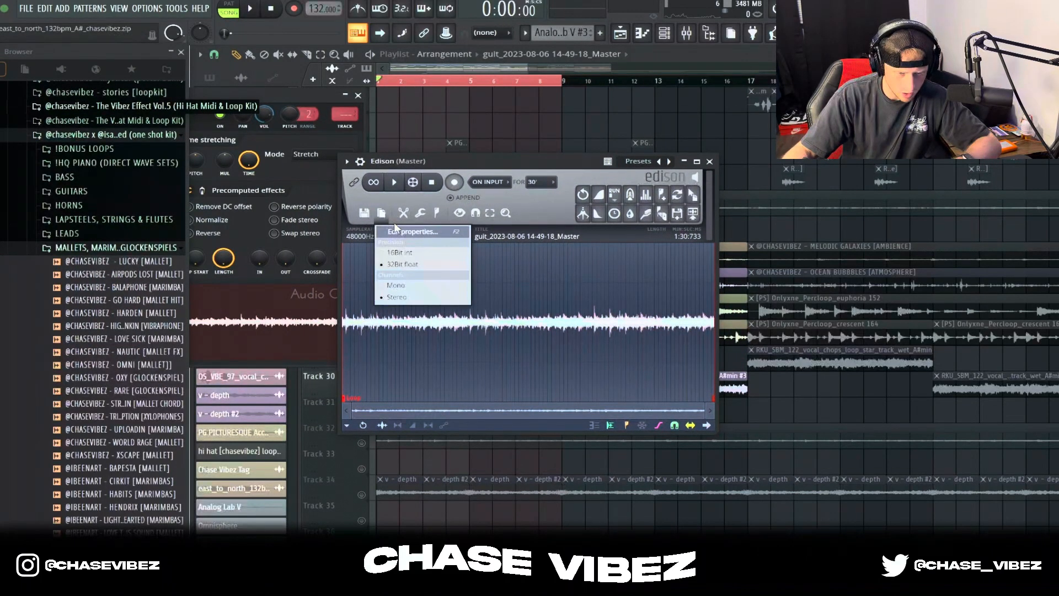
{"action": "left_click", "coordinate": [422, 242]}
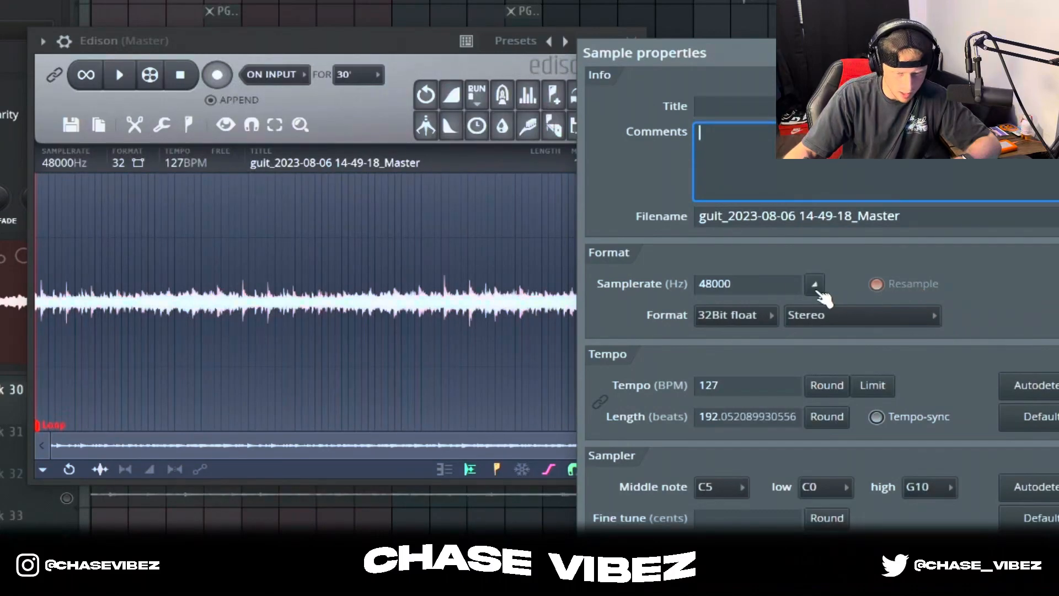
{"action": "left_click", "coordinate": [781, 284]}
{"action": "type", "text": "200"}
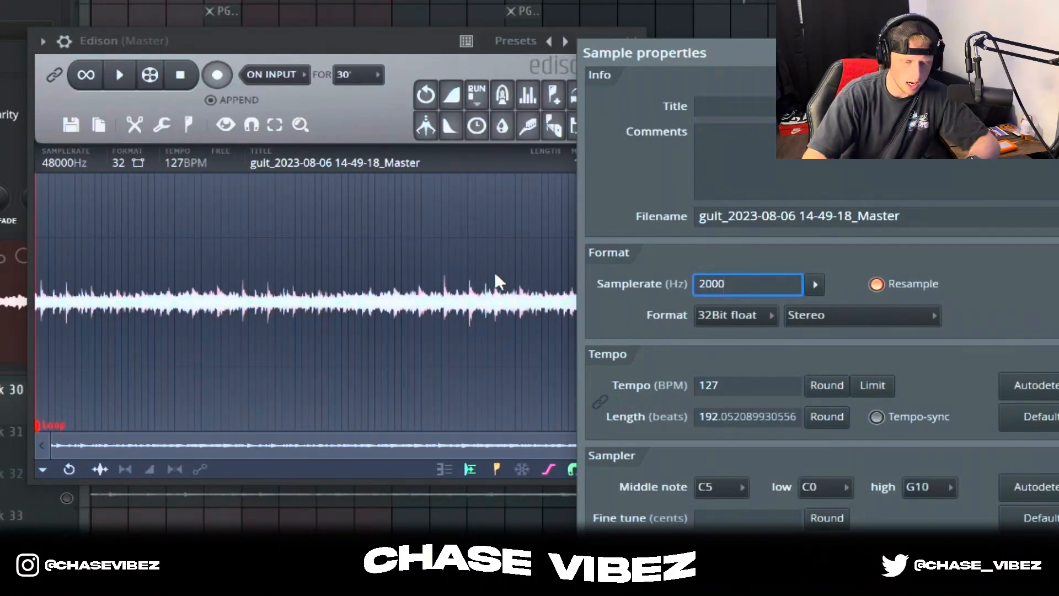
{"action": "key", "text": "Return"}
{"action": "left_click", "coordinate": [634, 41]}
{"action": "left_click", "coordinate": [669, 204]}
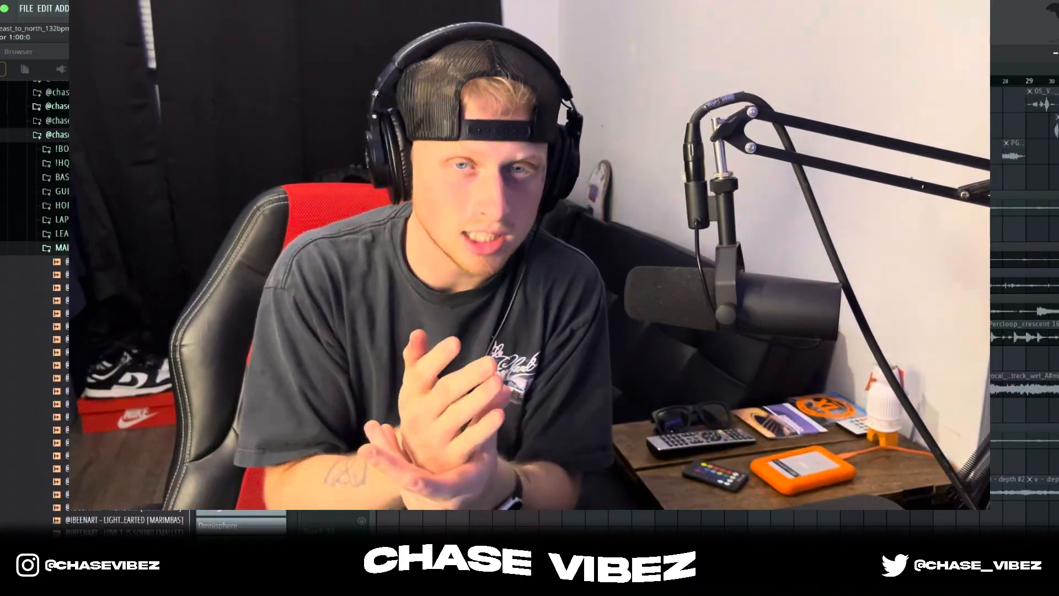
Step: Solo the texture clip on Track 23 and audition the resampled guitar texture
{"action": "key", "text": "space"}
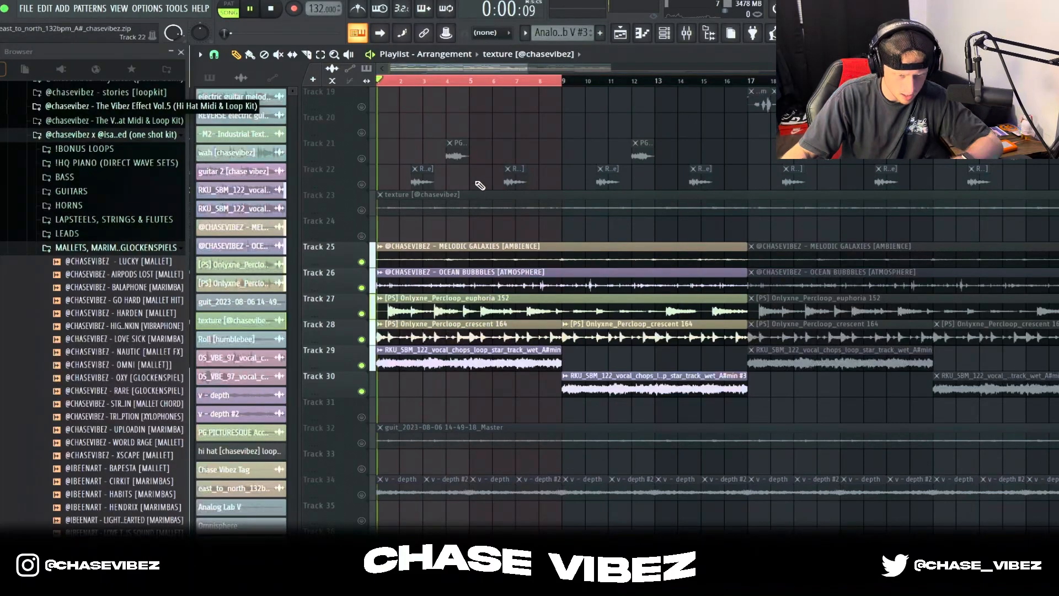
{"action": "key", "text": "space"}
{"action": "right_click", "coordinate": [363, 211]}
{"action": "key", "text": "space"}
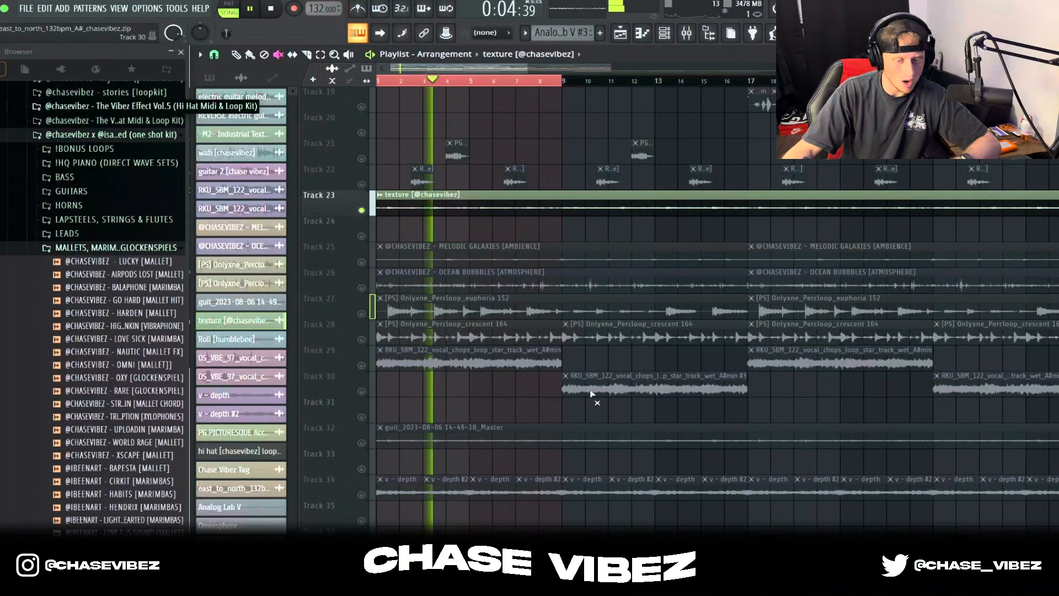
{"action": "key", "text": "space"}
{"action": "right_click", "coordinate": [361, 261]}
{"action": "left_click_drag", "start_coordinate": [362, 287], "coordinate": [362, 366]}
{"action": "scroll", "coordinate": [365, 241], "scroll_direction": "up", "scroll_amount": 1}
{"action": "right_click", "coordinate": [362, 236]}
Step: Unmute Tracks 17 to 22 alongside the texture on Track 23 and start playback
{"action": "scroll", "coordinate": [353, 221], "scroll_direction": "up", "scroll_amount": 5}
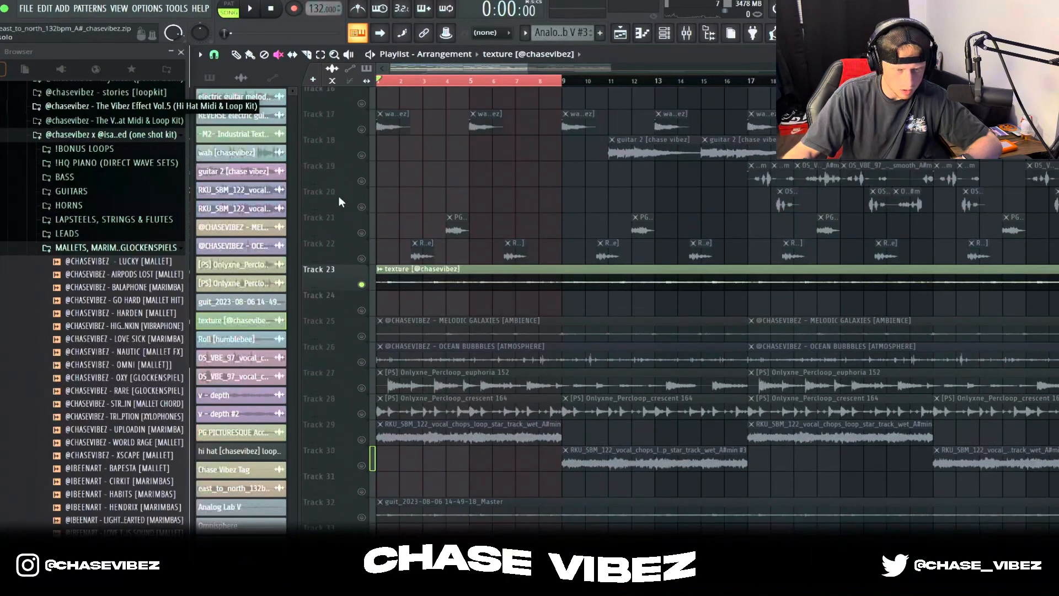
{"action": "left_click_drag", "start_coordinate": [362, 340], "coordinate": [364, 228]}
{"action": "key", "text": "space"}
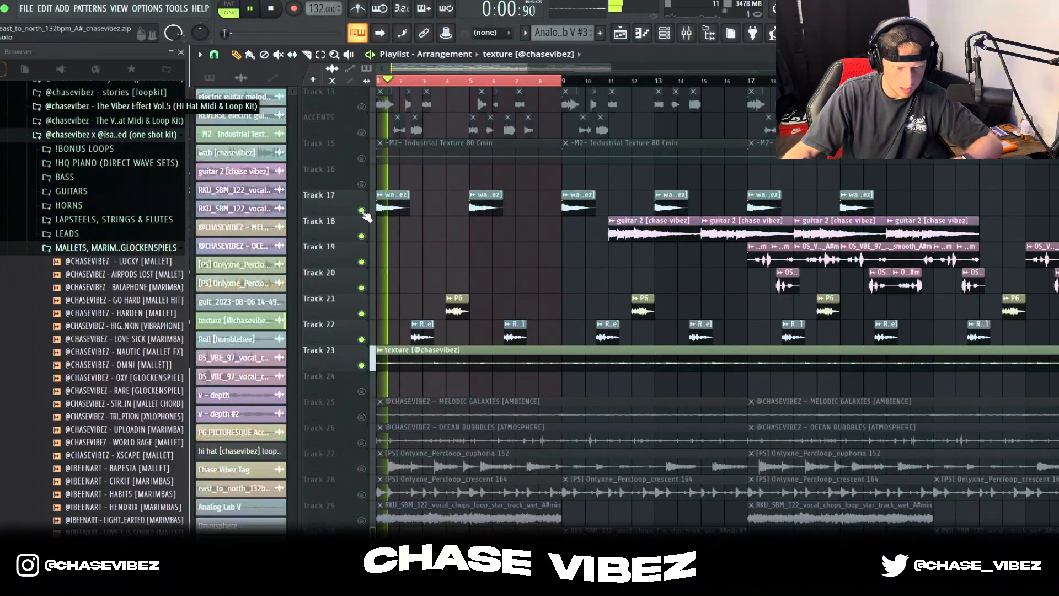
Step: Unmute Track 15, the ACCENTS track and Tracks 8 to 13 while the loop plays
{"action": "scroll", "coordinate": [364, 228], "scroll_direction": "up", "scroll_amount": 2}
{"action": "left_click", "coordinate": [363, 210]}
{"action": "scroll", "coordinate": [364, 221], "scroll_direction": "up", "scroll_amount": 2}
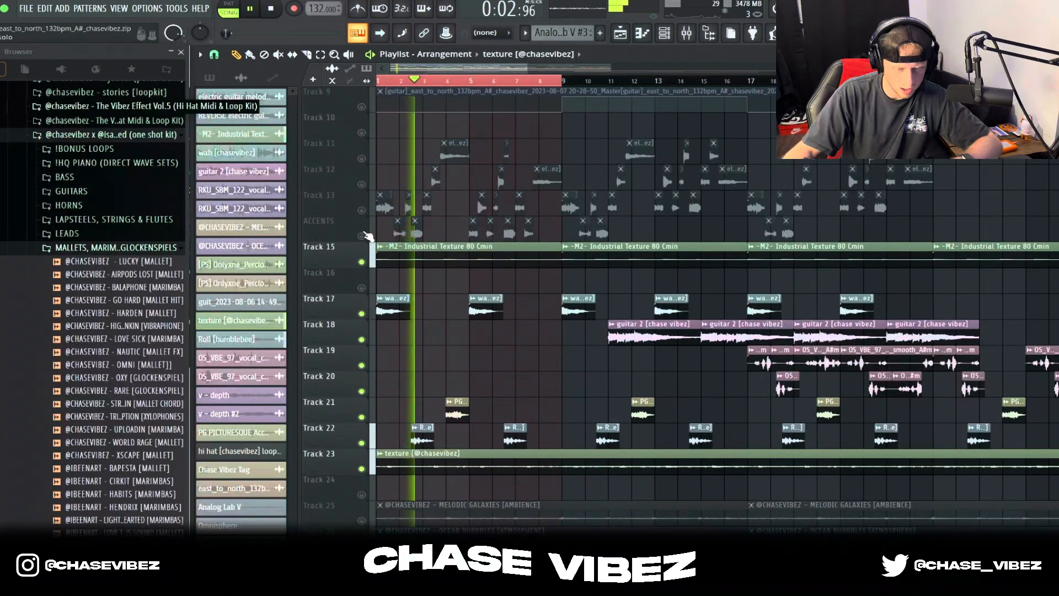
{"action": "left_click", "coordinate": [362, 236]}
{"action": "left_click_drag", "start_coordinate": [362, 210], "coordinate": [362, 164]}
{"action": "scroll", "coordinate": [362, 164], "scroll_direction": "up", "scroll_amount": 1}
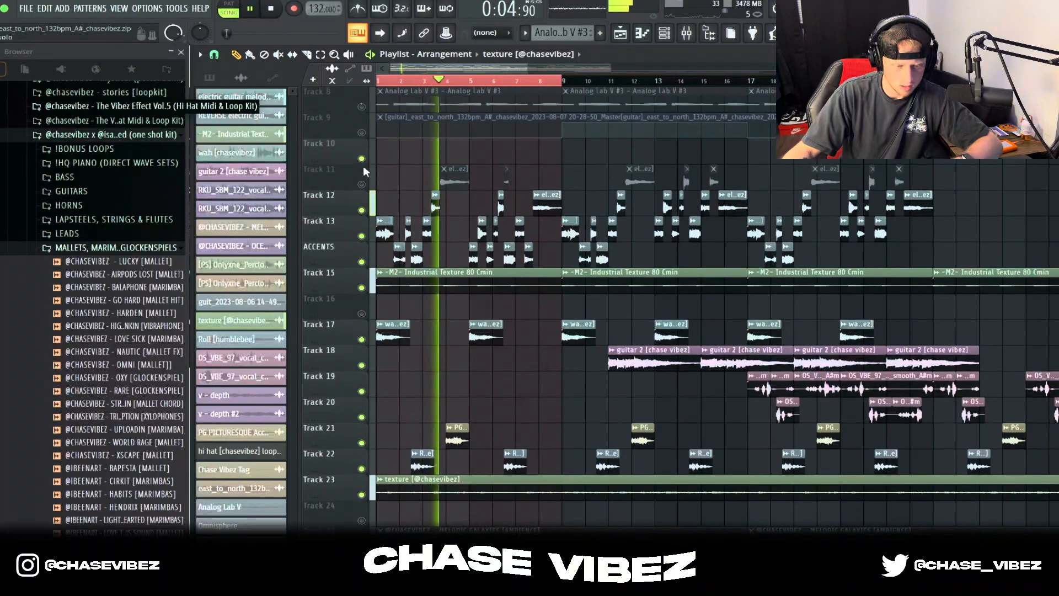
{"action": "scroll", "coordinate": [370, 188], "scroll_direction": "up", "scroll_amount": 2}
{"action": "left_click", "coordinate": [362, 184]}
{"action": "left_click", "coordinate": [362, 159]}
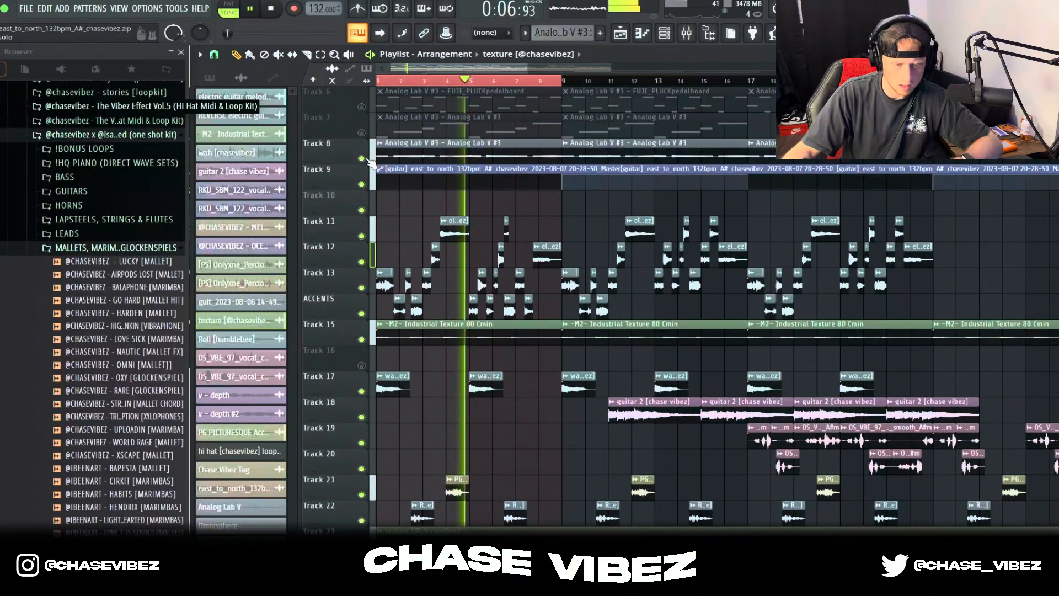
Step: Unmute Tracks 1 to 7 with the Analog Lab V and Omnisphere layers during playback
{"action": "scroll", "coordinate": [370, 221], "scroll_direction": "up", "scroll_amount": 5}
{"action": "left_click", "coordinate": [362, 262]}
{"action": "left_click", "coordinate": [362, 237]}
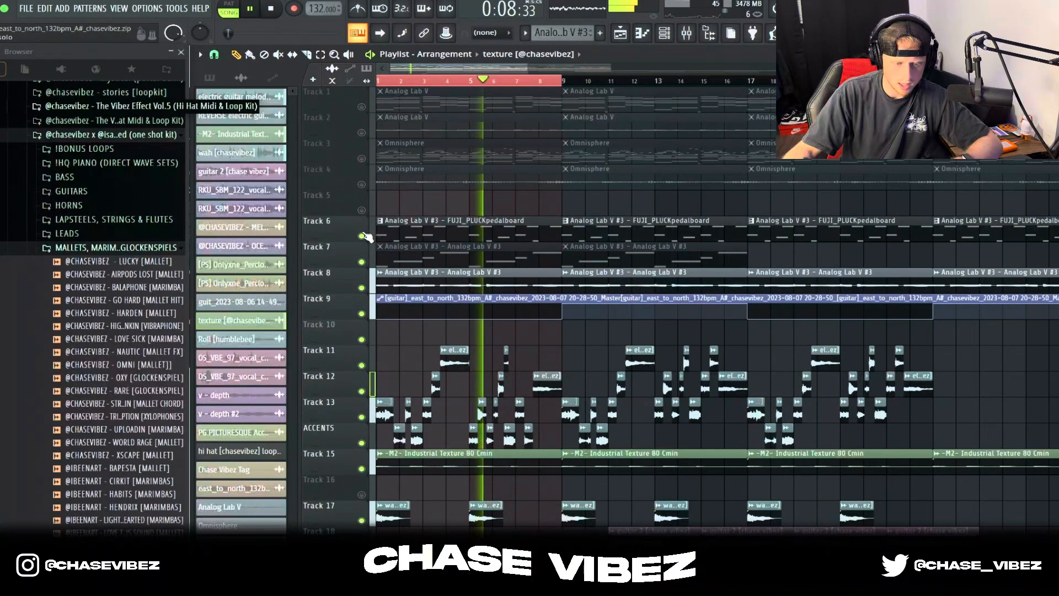
{"action": "left_click", "coordinate": [362, 184]}
{"action": "left_click", "coordinate": [362, 210]}
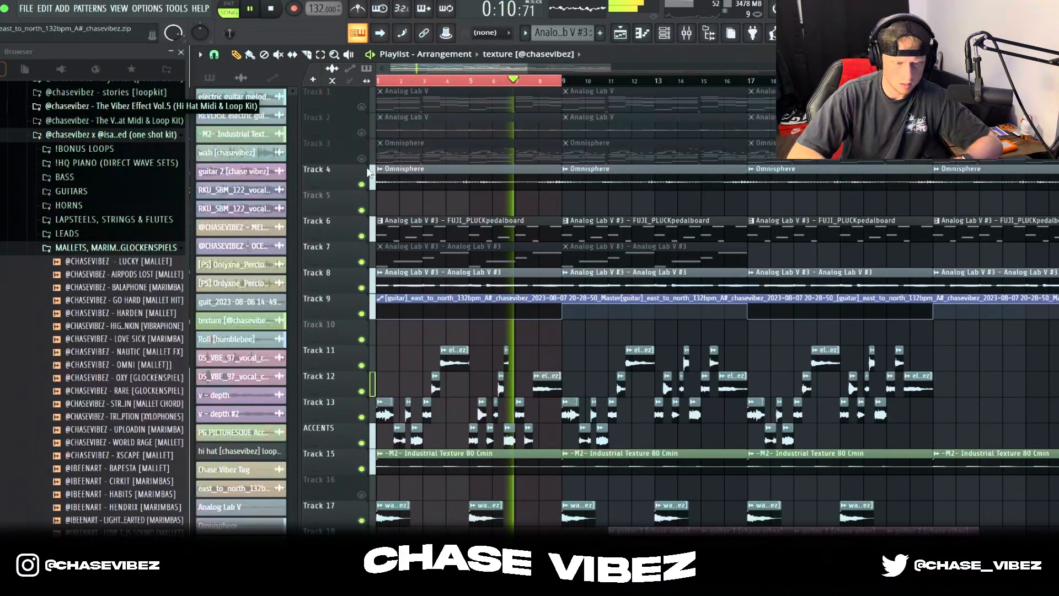
{"action": "left_click", "coordinate": [362, 133]}
{"action": "left_click", "coordinate": [362, 159]}
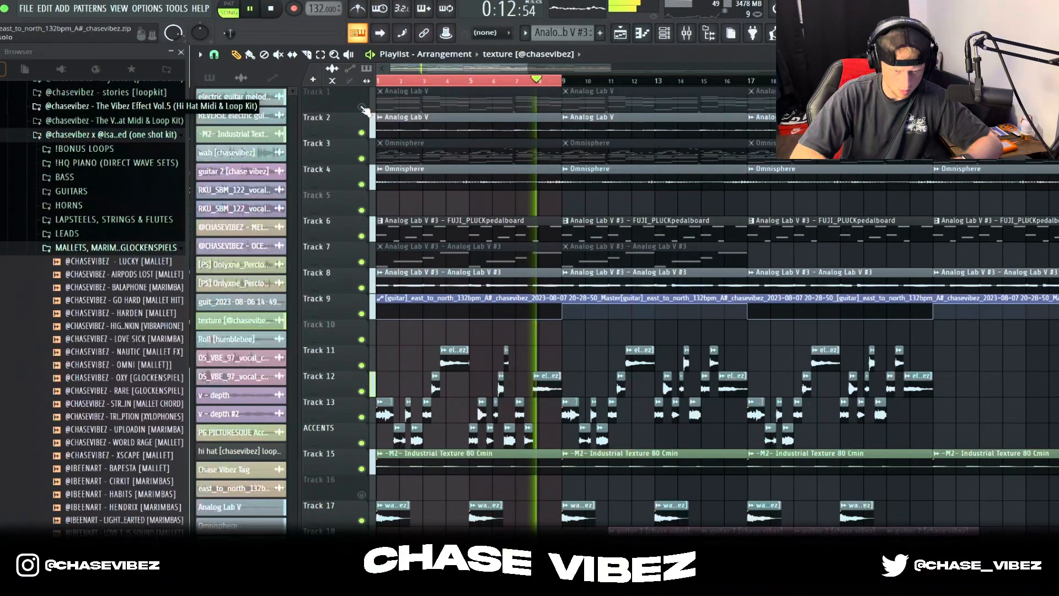
{"action": "left_click", "coordinate": [362, 106]}
Step: Clear the loop selection, move the playhead to bar 9 and play the arrangement from there
{"action": "scroll", "coordinate": [552, 94], "scroll_direction": "down", "scroll_amount": 5}
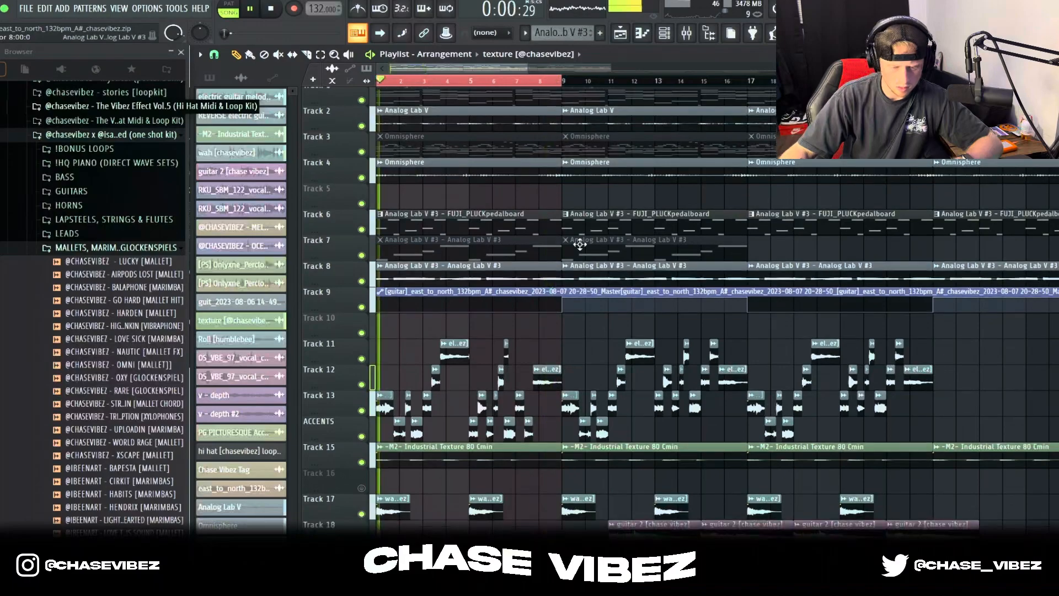
{"action": "left_click", "coordinate": [563, 80]}
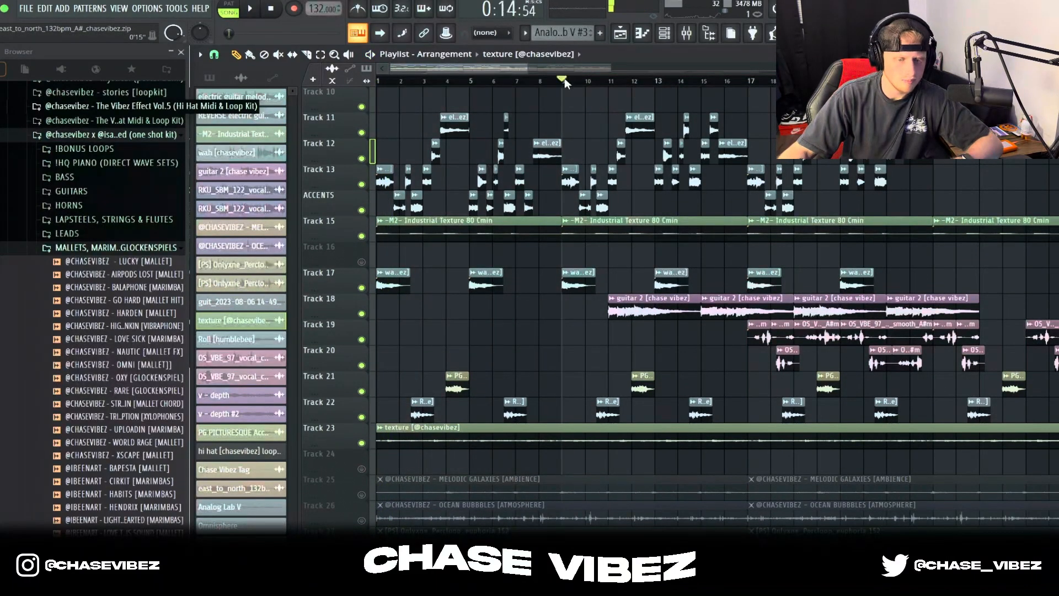
{"action": "scroll", "coordinate": [685, 121], "scroll_direction": "up", "scroll_amount": 1}
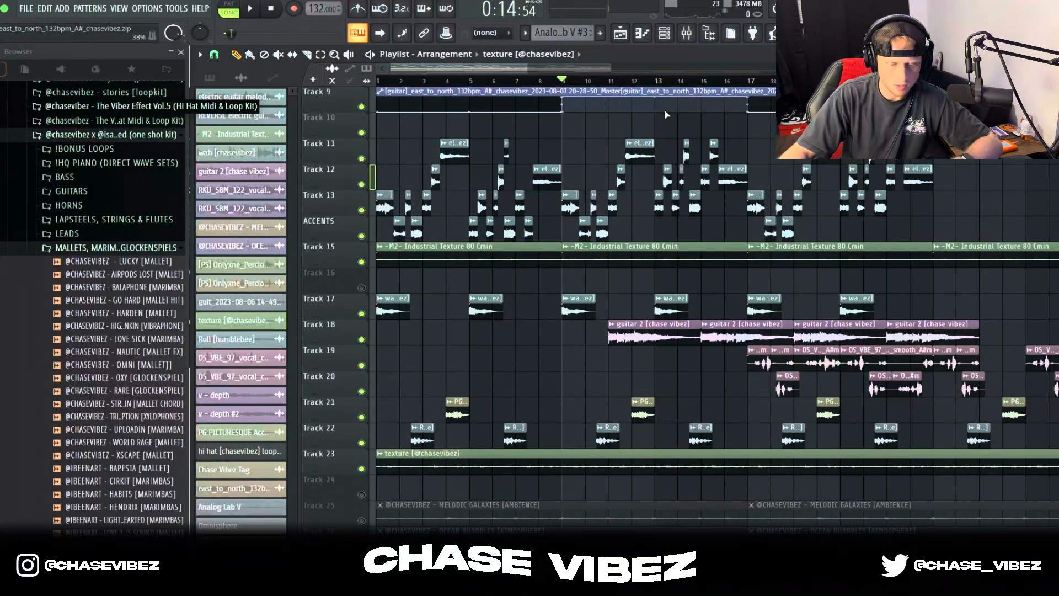
{"action": "key", "text": "space"}
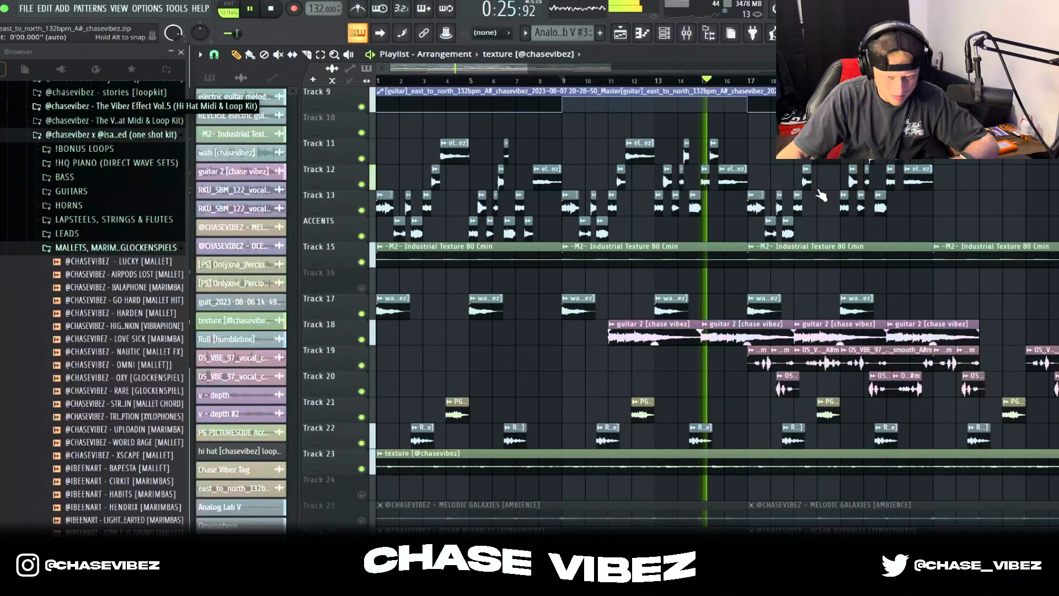
{"action": "scroll", "coordinate": [616, 84], "scroll_direction": "down", "scroll_amount": 2}
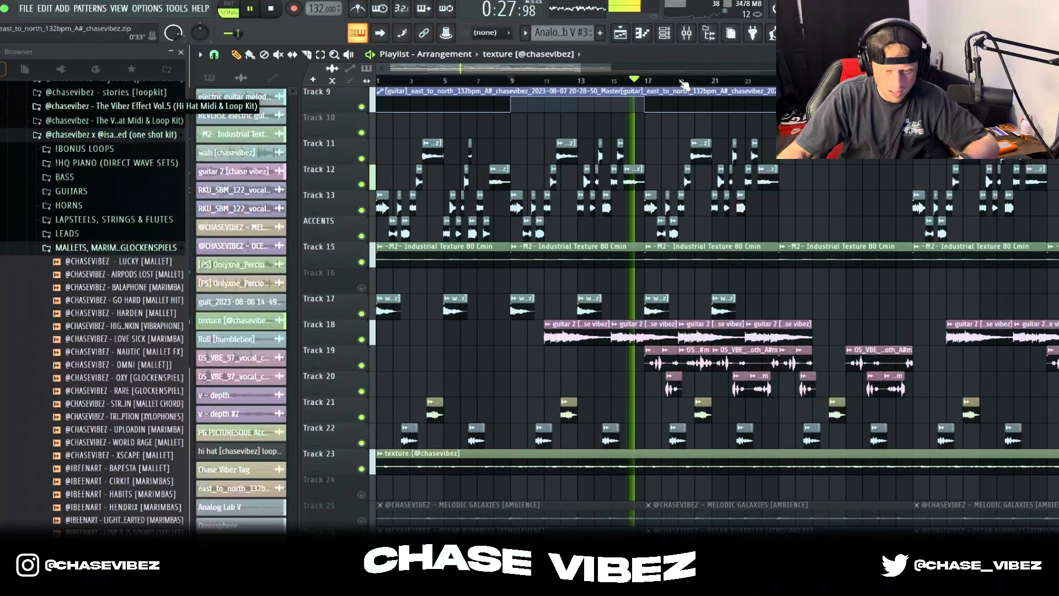
Step: Move the playhead to bar 17, isolate the vocal cuts on Tracks 19 and 20, and play them
{"action": "scroll", "coordinate": [684, 83], "scroll_direction": "up", "scroll_amount": 2}
{"action": "key", "text": "space"}
{"action": "left_click", "coordinate": [640, 84]}
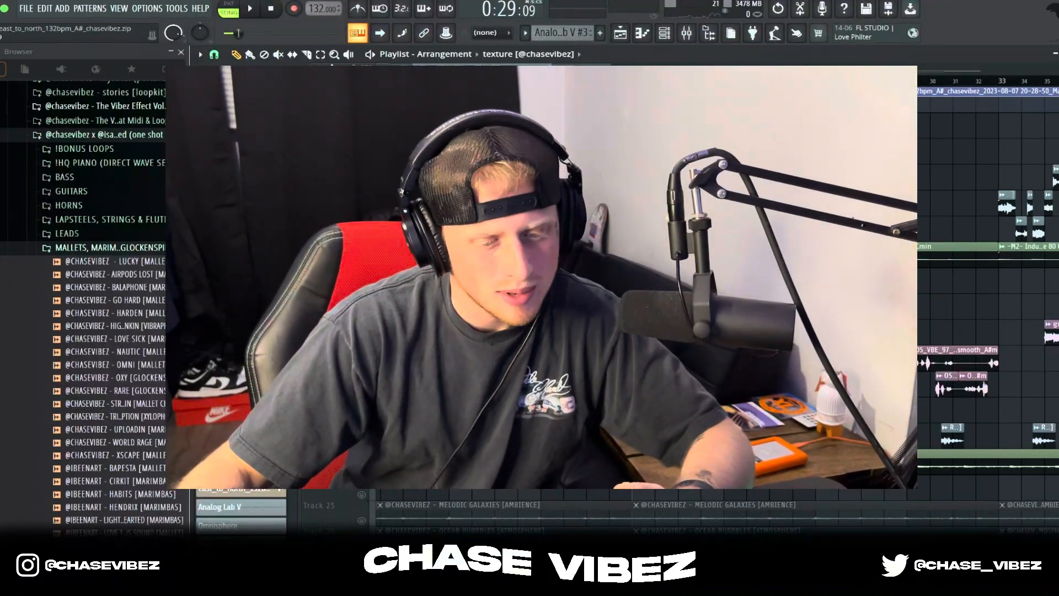
{"action": "right_click", "coordinate": [359, 366]}
{"action": "left_click", "coordinate": [356, 366]}
{"action": "right_click", "coordinate": [363, 366]}
{"action": "left_click", "coordinate": [362, 391]}
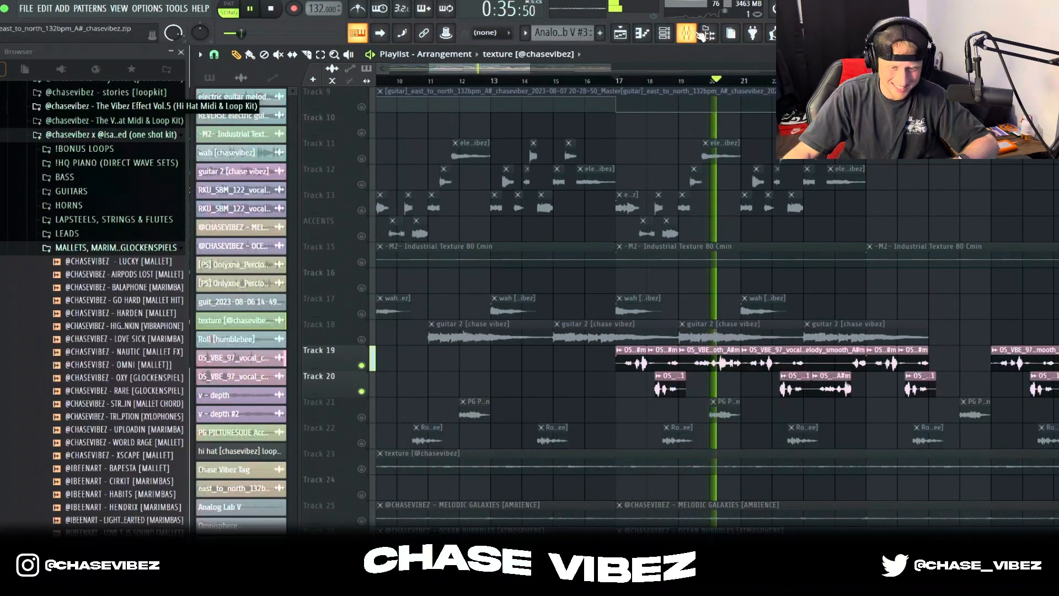
{"action": "key", "text": "space"}
Step: Open the mixer and view the Fruity parametric EQ 2 and HalfTime effects on the vocal cut's insert 19
{"action": "left_click", "coordinate": [687, 33]}
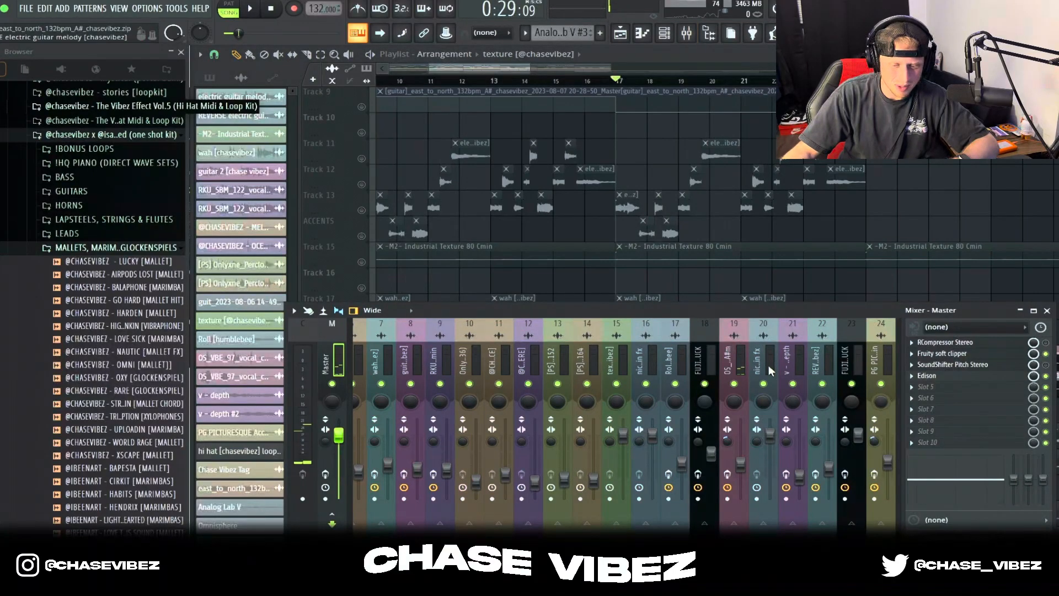
{"action": "left_click", "coordinate": [734, 362]}
{"action": "left_click", "coordinate": [991, 347]}
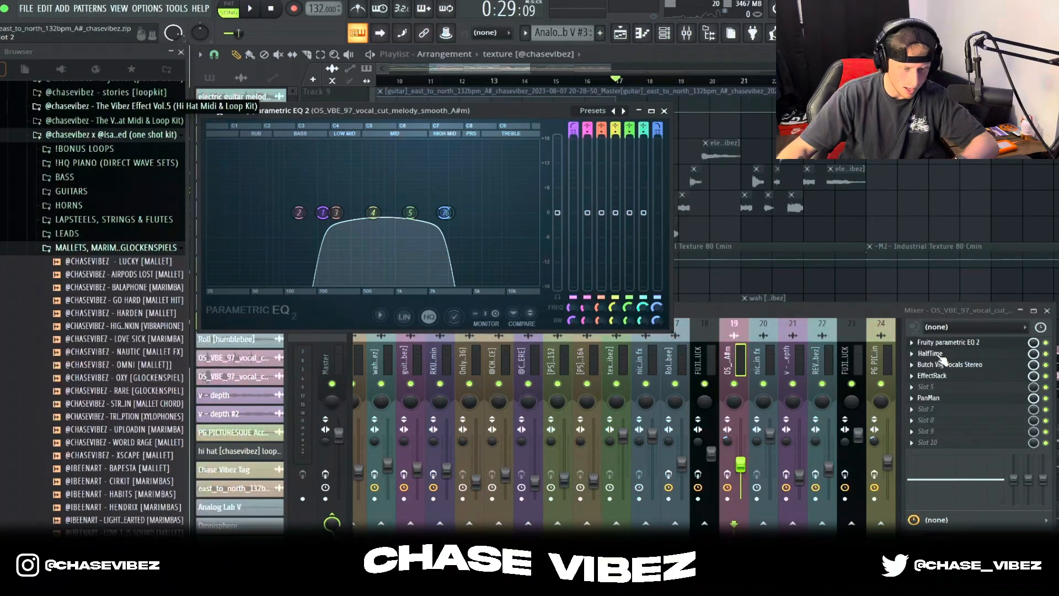
{"action": "left_click", "coordinate": [936, 353]}
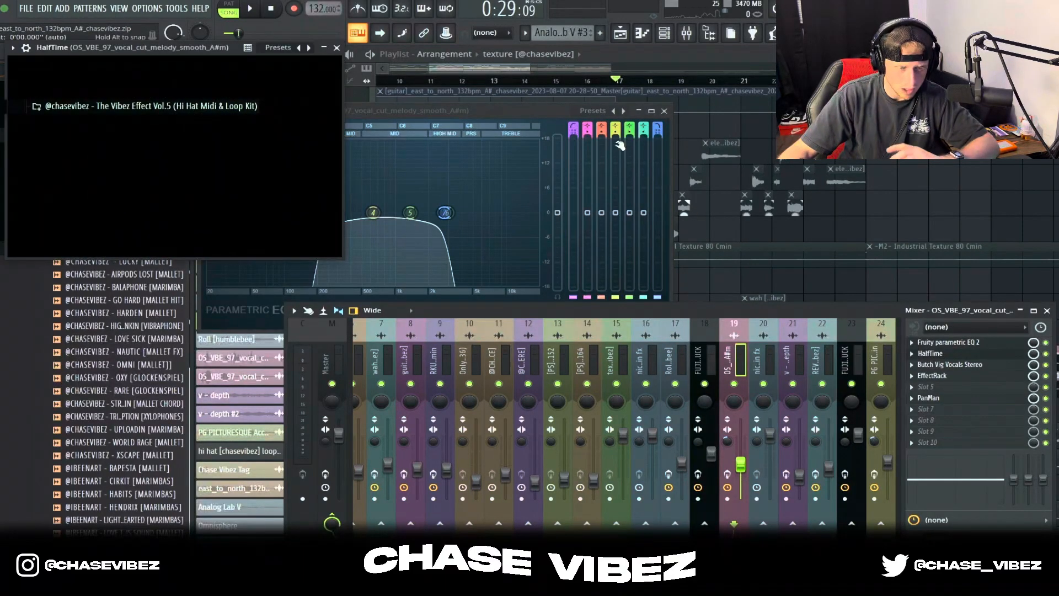
{"action": "left_click", "coordinate": [936, 353]}
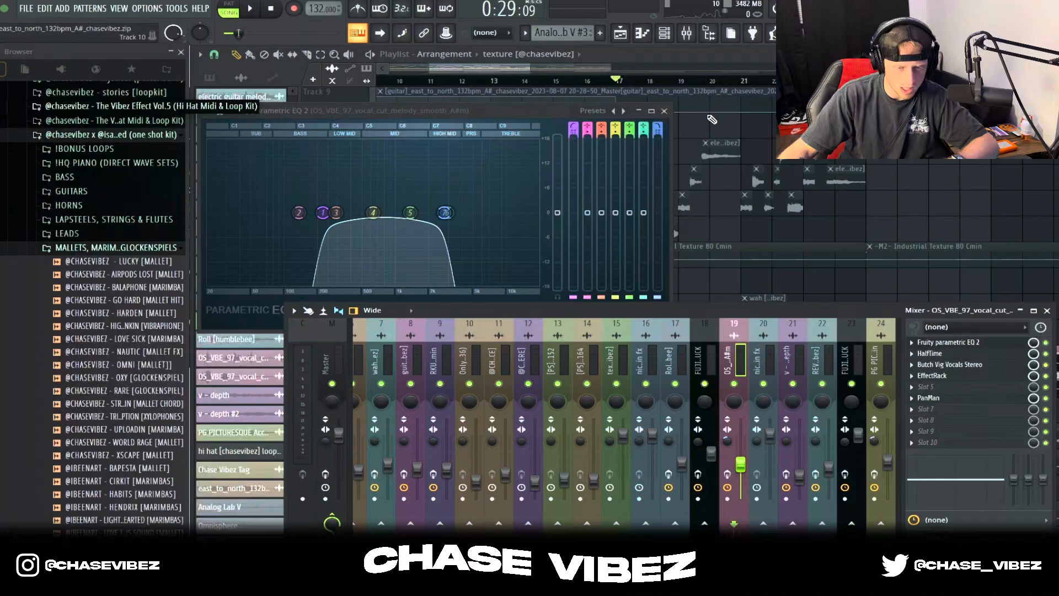
{"action": "left_click", "coordinate": [665, 112]}
Step: View the Butch Vig Vocals Stereo, EffectRack and PanMan settings on insert 19, closing each plugin window
{"action": "left_click", "coordinate": [985, 367]}
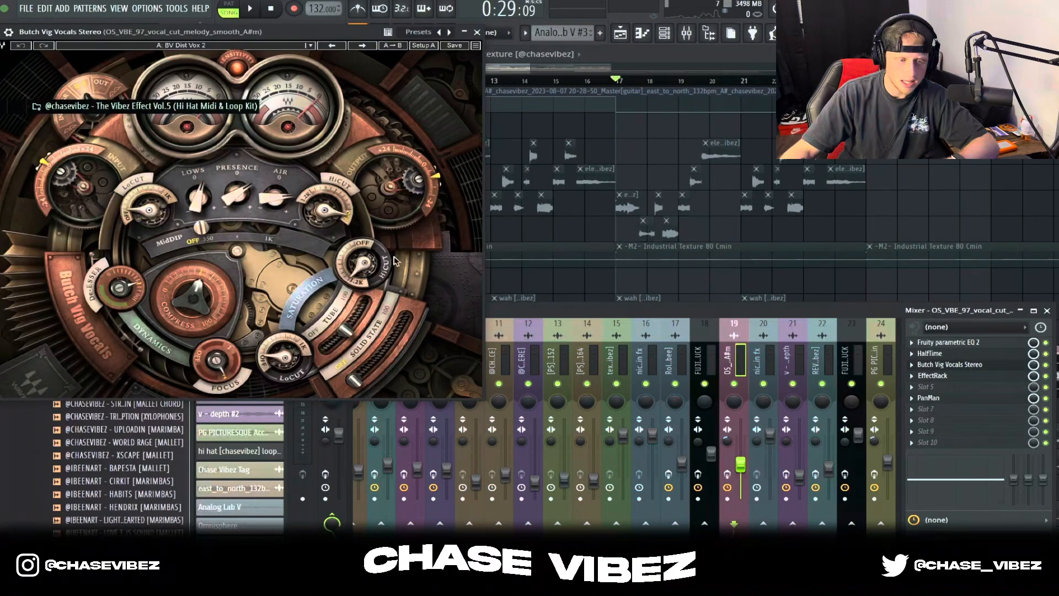
{"action": "left_click_drag", "start_coordinate": [212, 32], "coordinate": [260, 55]}
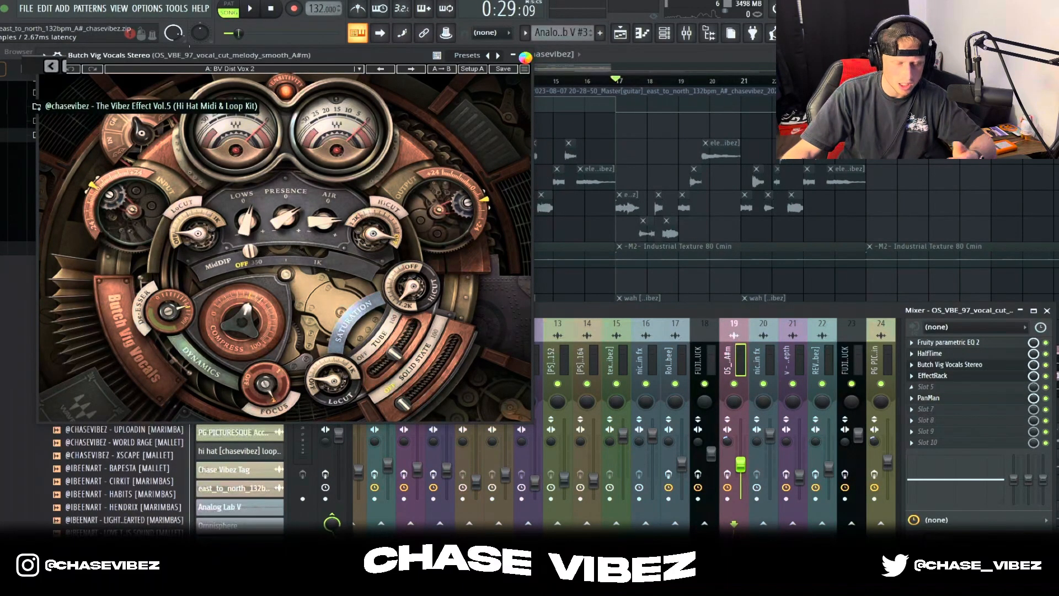
{"action": "left_click", "coordinate": [526, 55]}
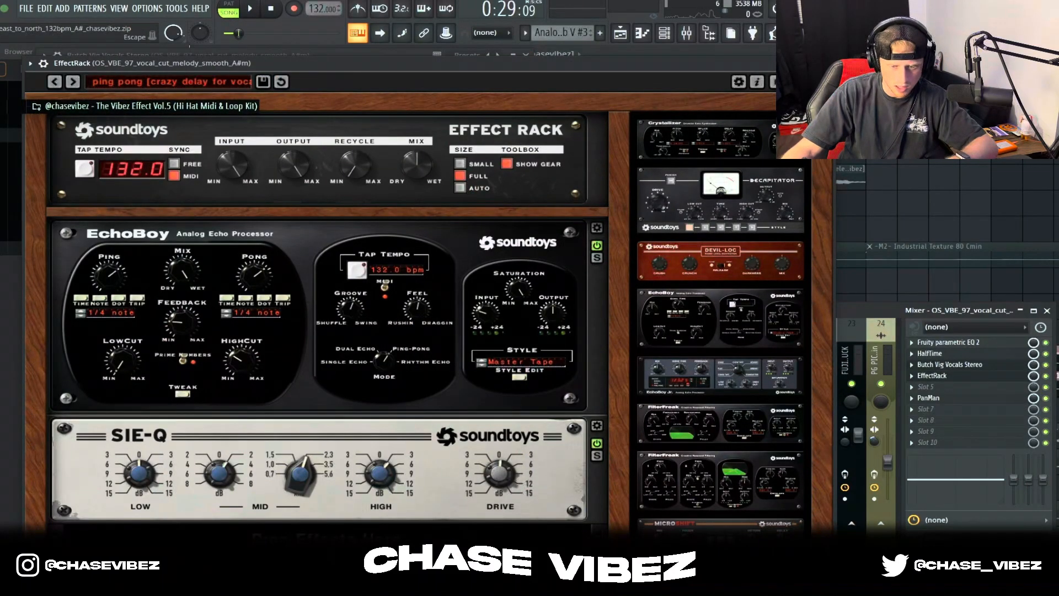
{"action": "left_click", "coordinate": [829, 63]}
{"action": "left_click", "coordinate": [516, 57]}
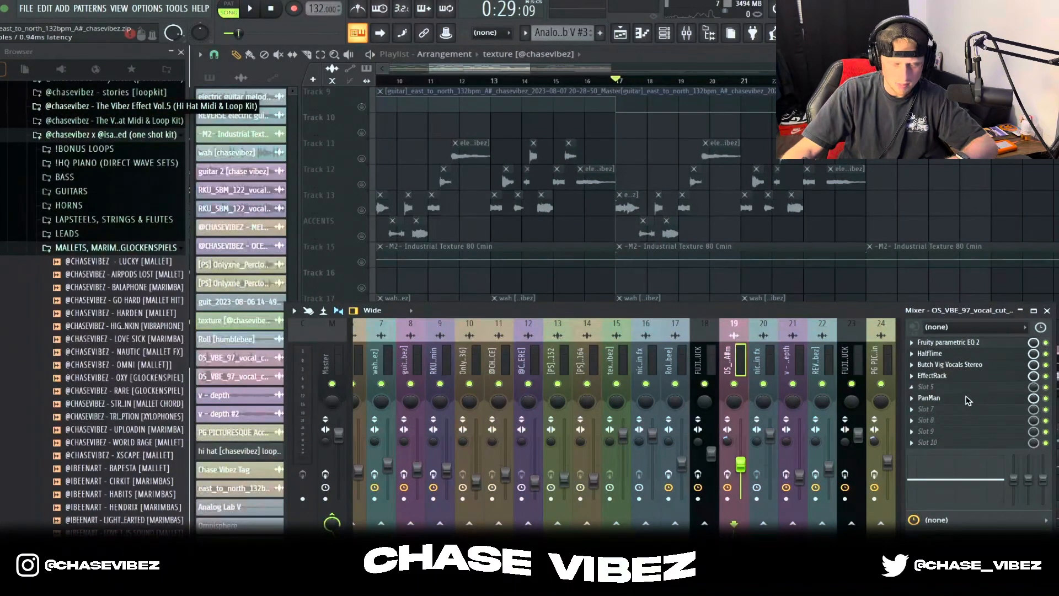
{"action": "left_click", "coordinate": [932, 397]}
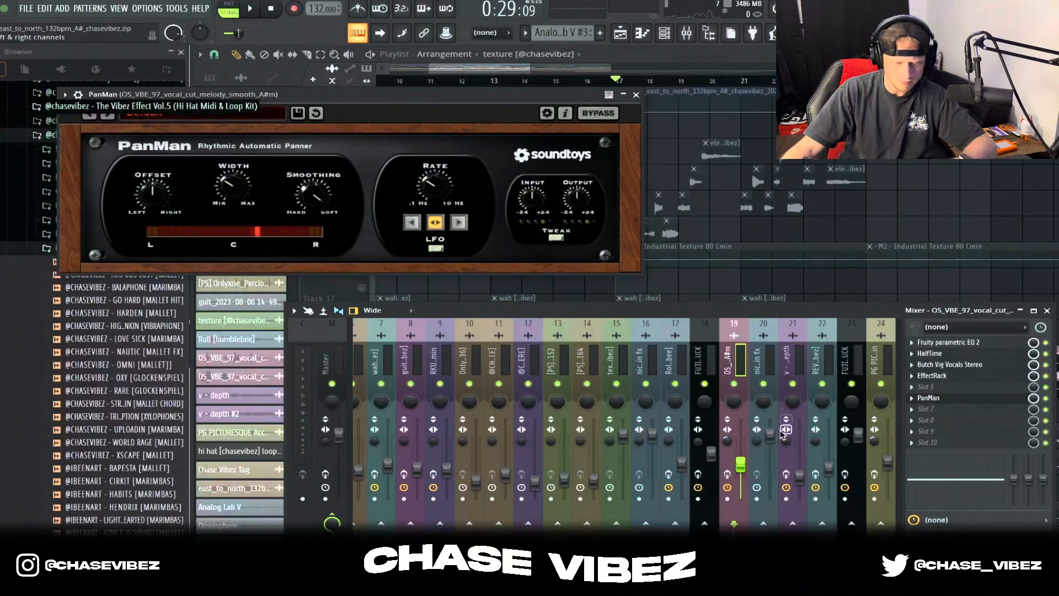
{"action": "left_click", "coordinate": [636, 95]}
Step: Replay the isolated vocal cuts from bar 17 and close the mixer
{"action": "key", "text": "space"}
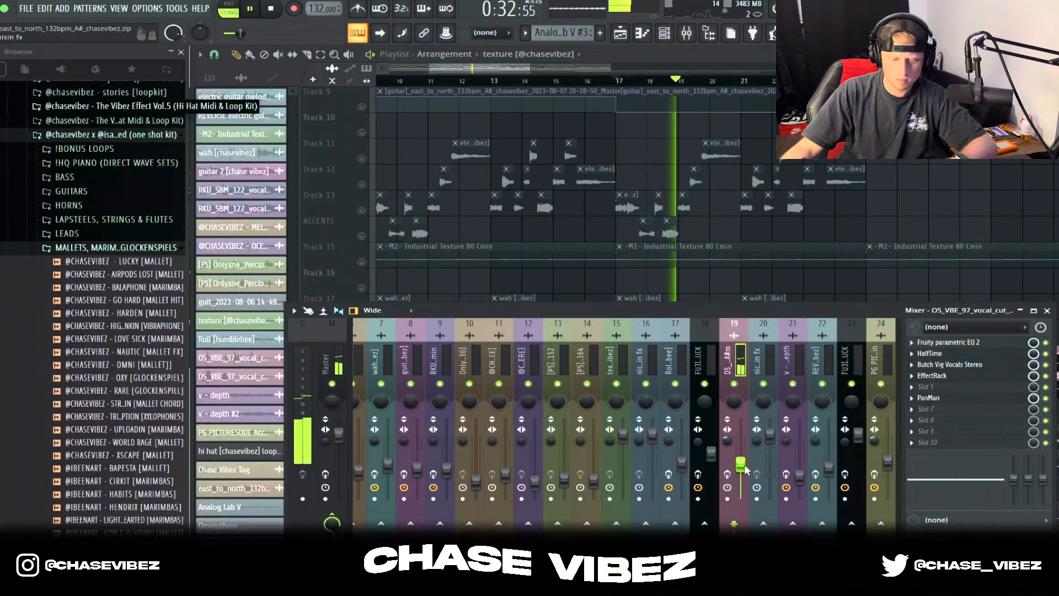
{"action": "key", "text": "space"}
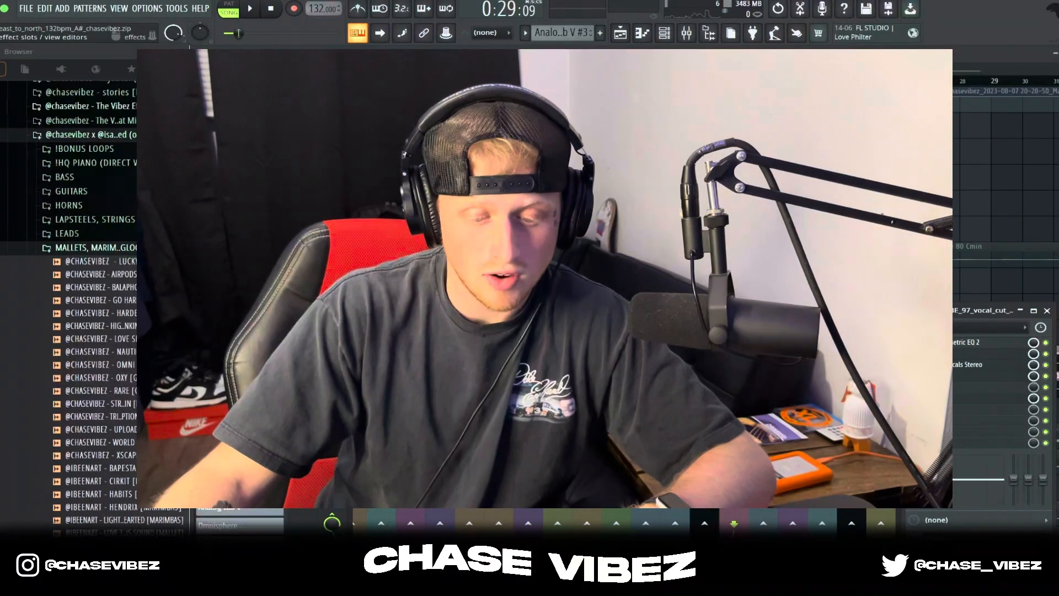
{"action": "key", "text": "space"}
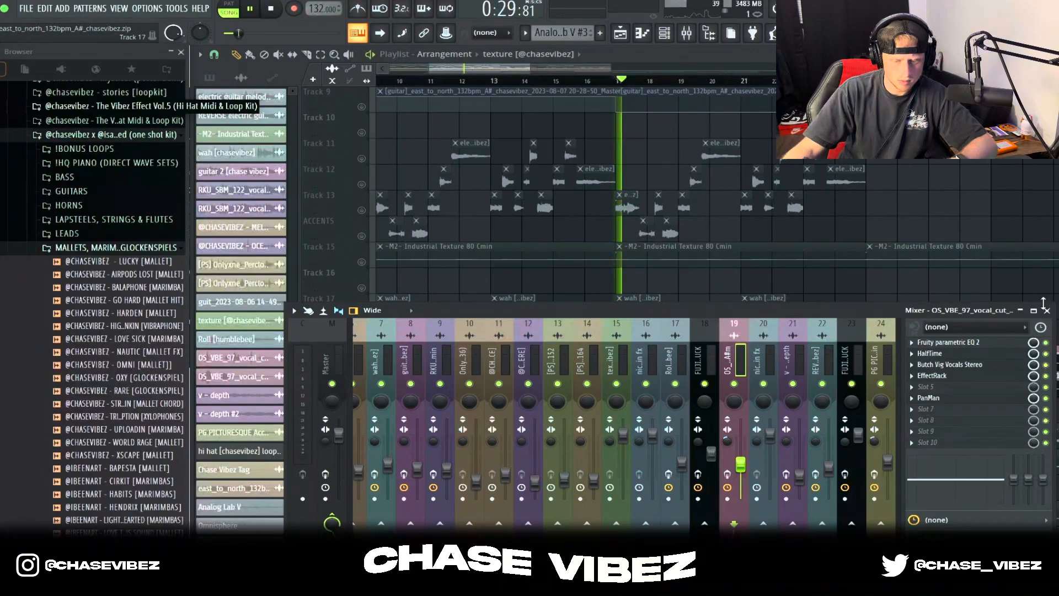
{"action": "left_click", "coordinate": [1047, 310]}
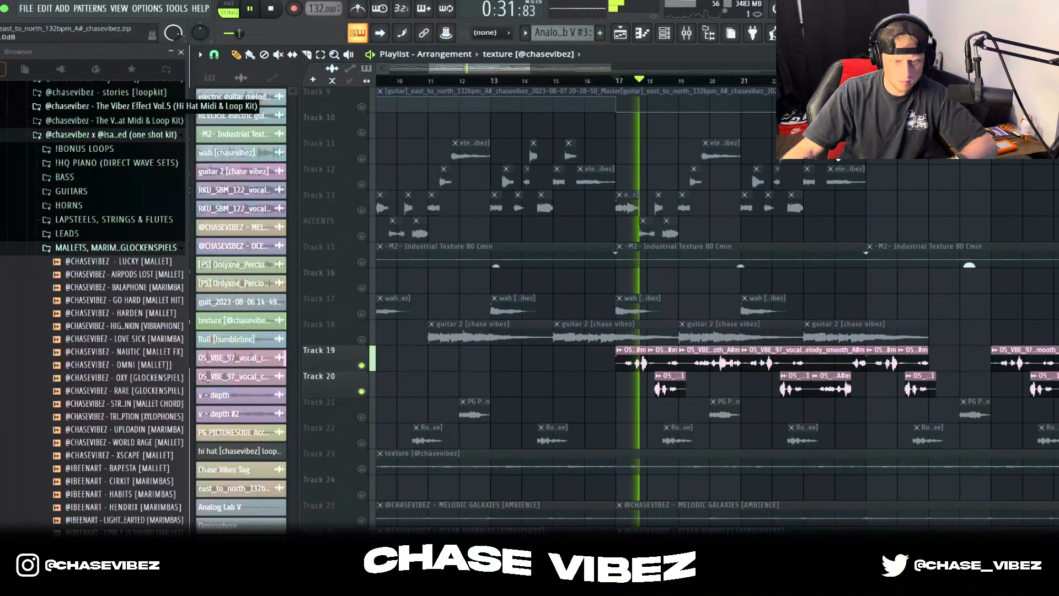
{"action": "scroll", "coordinate": [593, 86], "scroll_direction": "down", "scroll_amount": 3}
{"action": "key", "text": "space"}
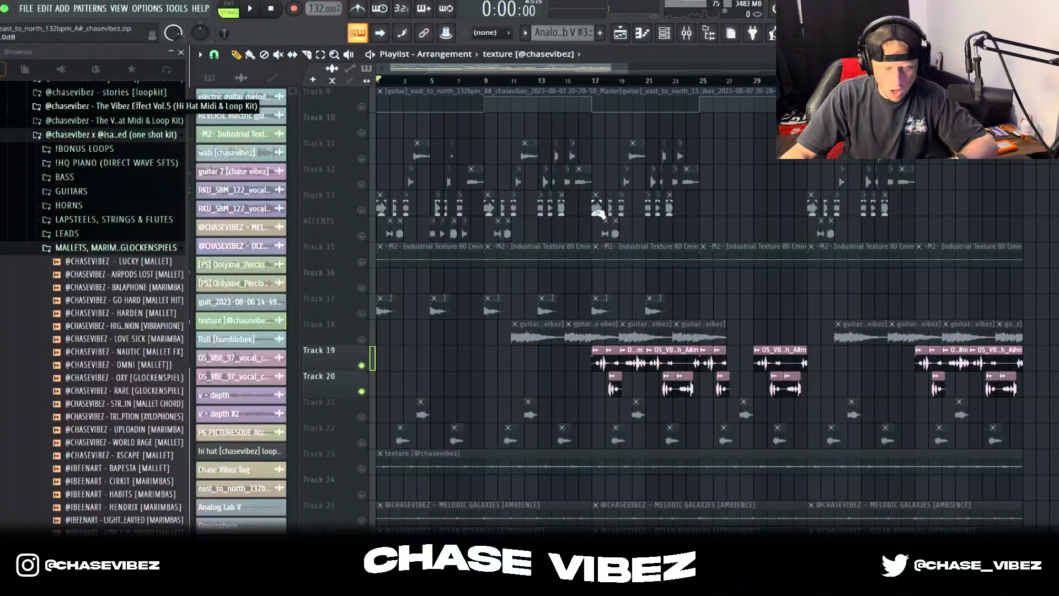
Step: Isolate the east_to_north_132bpm_A#_chasevibez audio on Track 37 and play it from the start
{"action": "scroll", "coordinate": [600, 208], "scroll_direction": "down", "scroll_amount": 3}
{"action": "scroll", "coordinate": [600, 208], "scroll_direction": "down", "scroll_amount": 8}
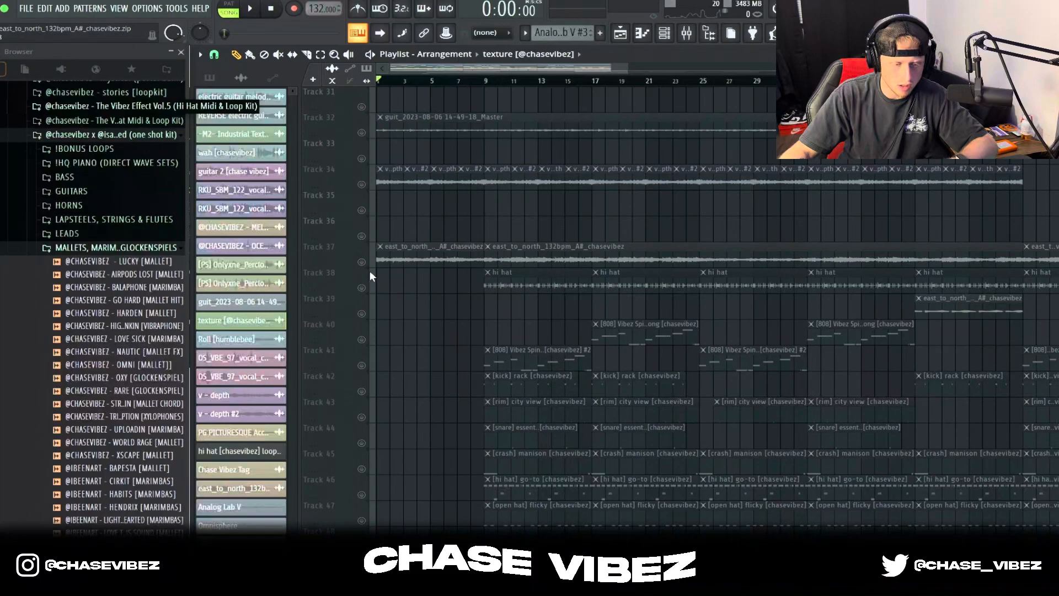
{"action": "left_click", "coordinate": [361, 262]}
{"action": "scroll", "coordinate": [498, 188], "scroll_direction": "up", "scroll_amount": 3}
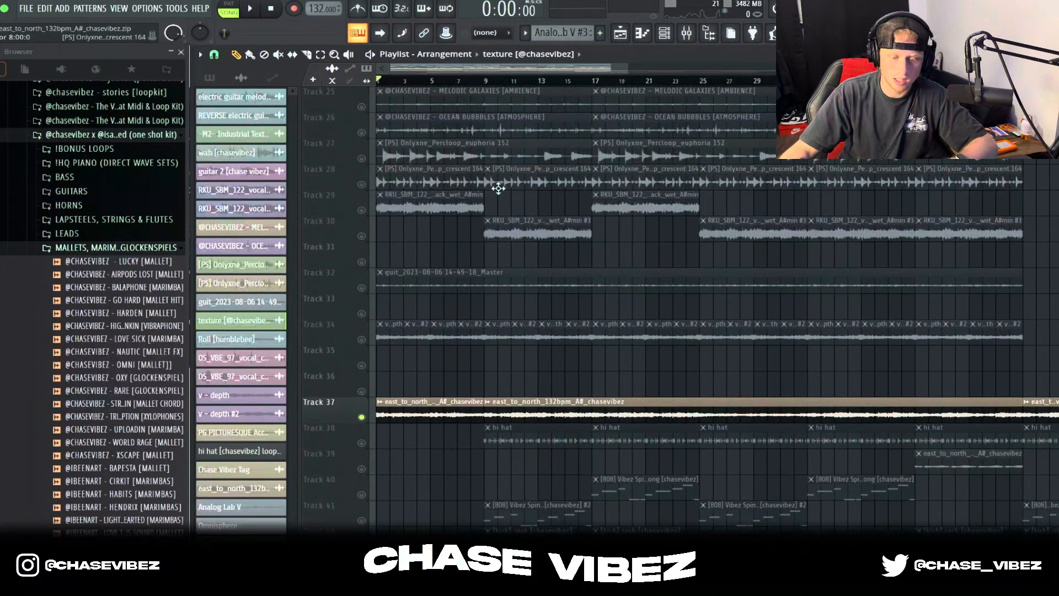
{"action": "scroll", "coordinate": [534, 101], "scroll_direction": "down", "scroll_amount": 1}
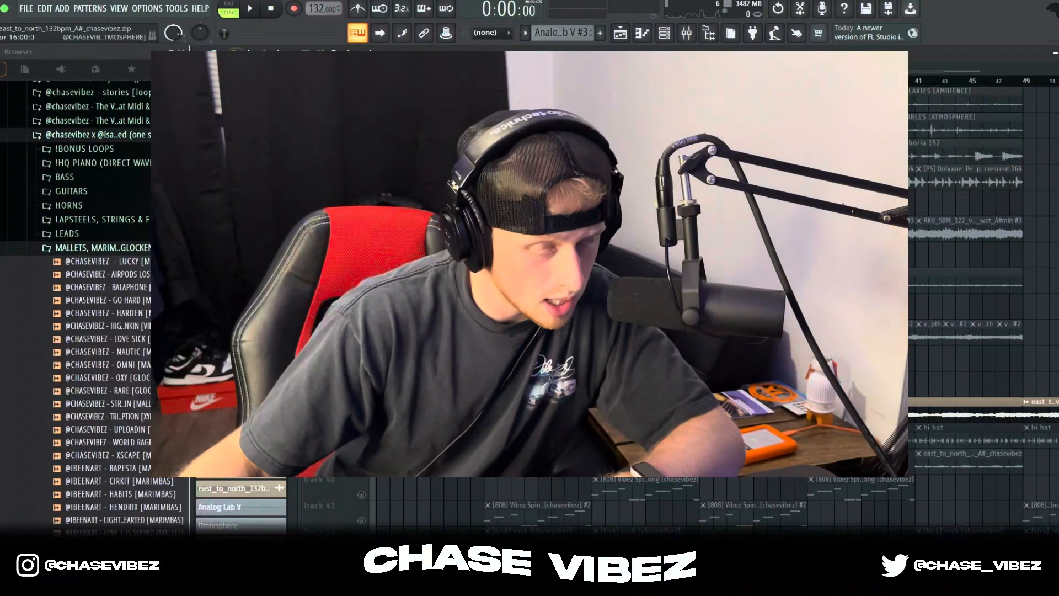
{"action": "scroll", "coordinate": [492, 91], "scroll_direction": "down", "scroll_amount": 1}
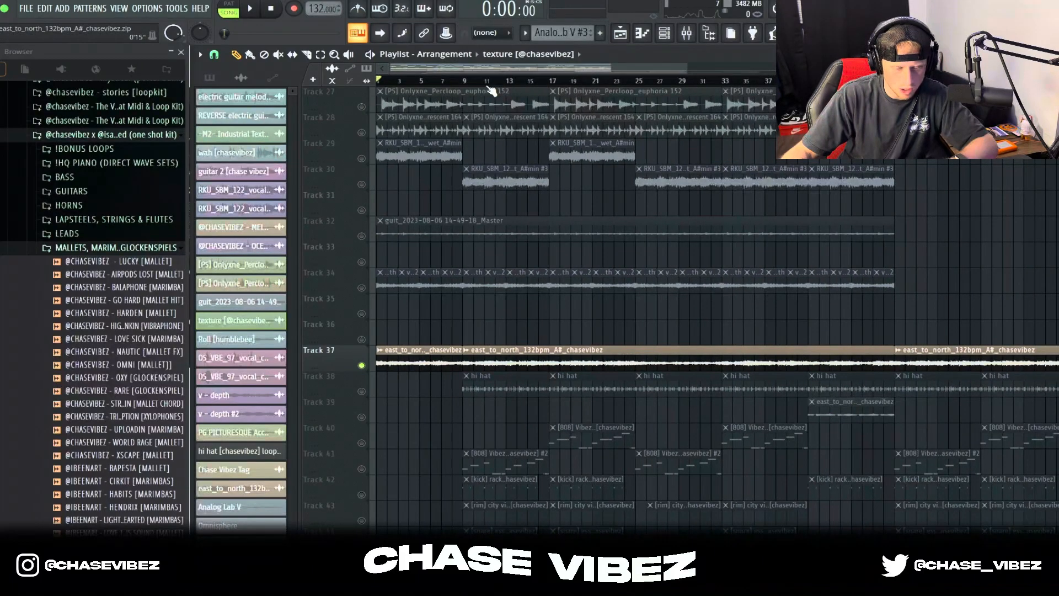
{"action": "key", "text": "space"}
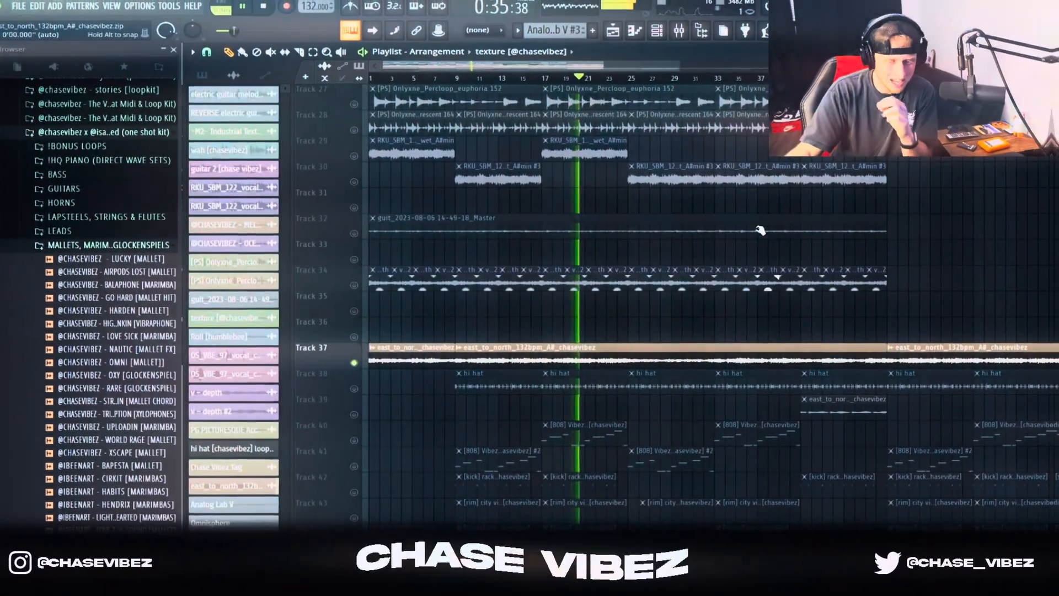
Step: Listen to Track 37 further through the arrangement and stop with the playhead at bar 41
{"action": "scroll", "coordinate": [755, 169], "scroll_direction": "up", "scroll_amount": 2}
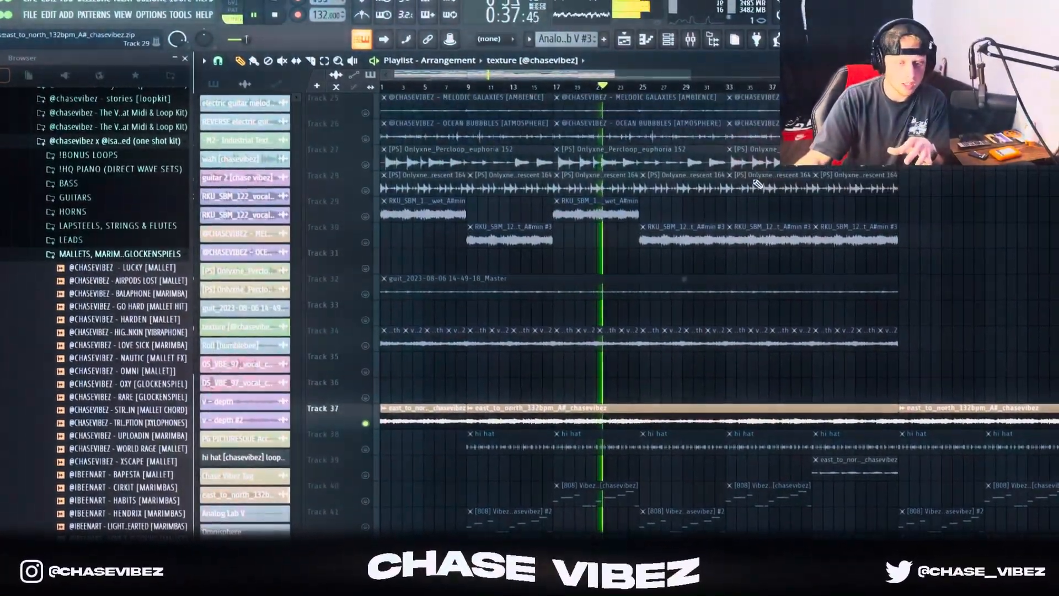
{"action": "scroll", "coordinate": [754, 169], "scroll_direction": "up", "scroll_amount": 2}
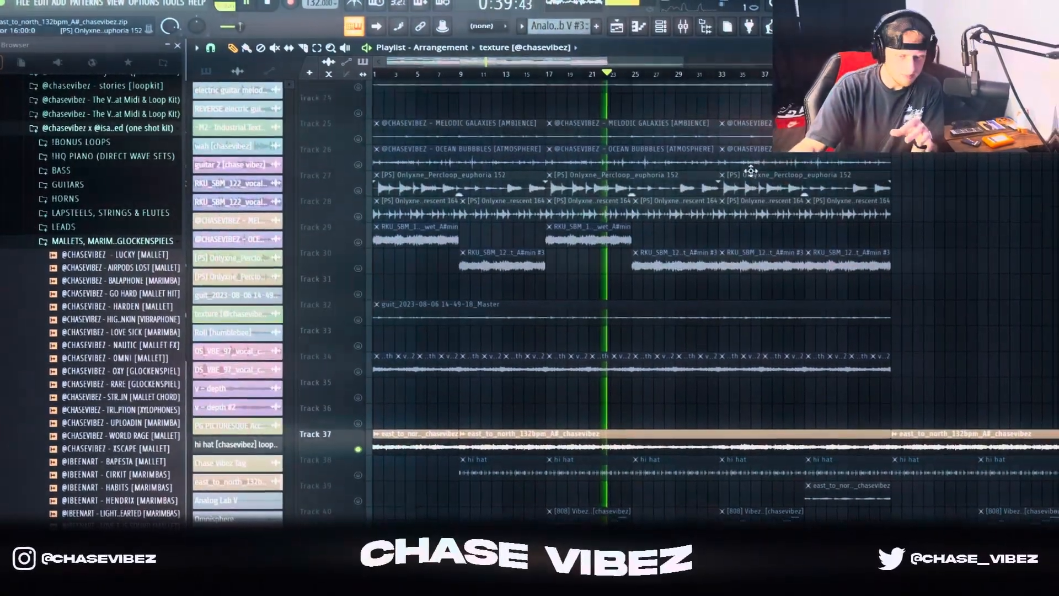
{"action": "left_click_drag", "start_coordinate": [631, 60], "coordinate": [680, 61]}
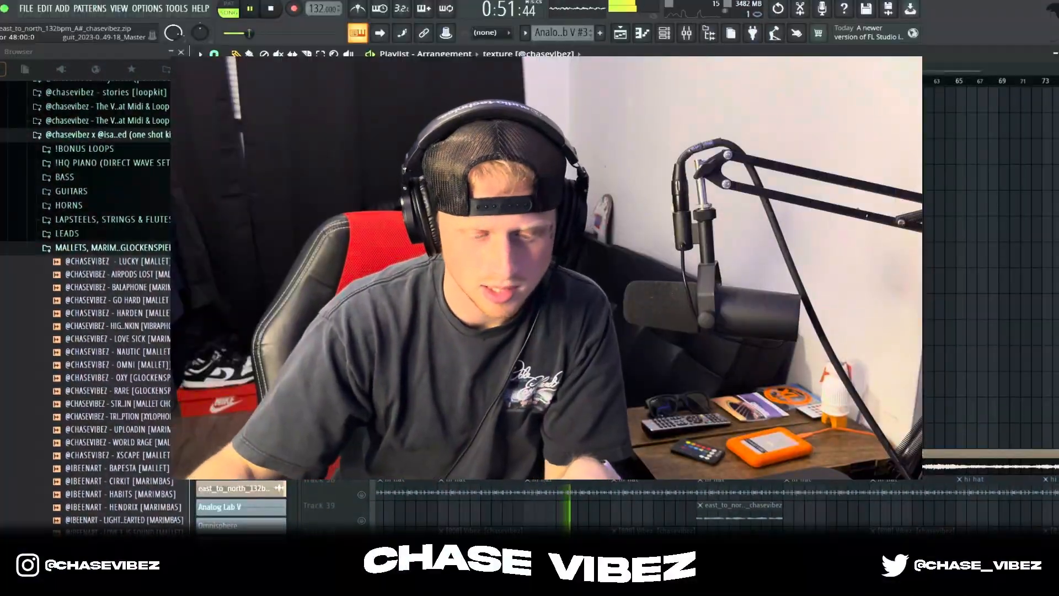
{"action": "key", "text": "space"}
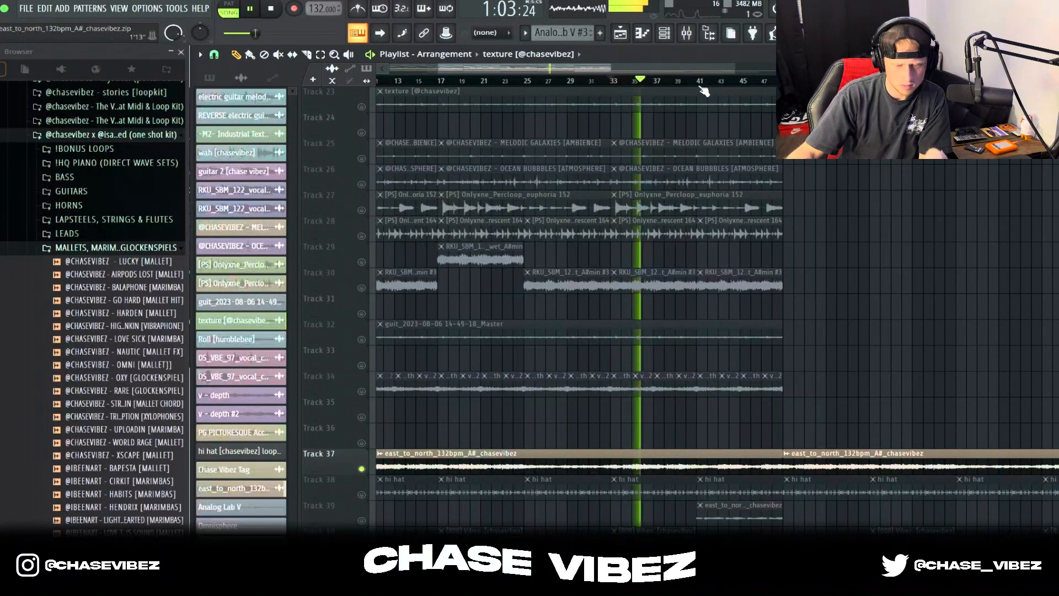
{"action": "scroll", "coordinate": [702, 90], "scroll_direction": "up", "scroll_amount": 5}
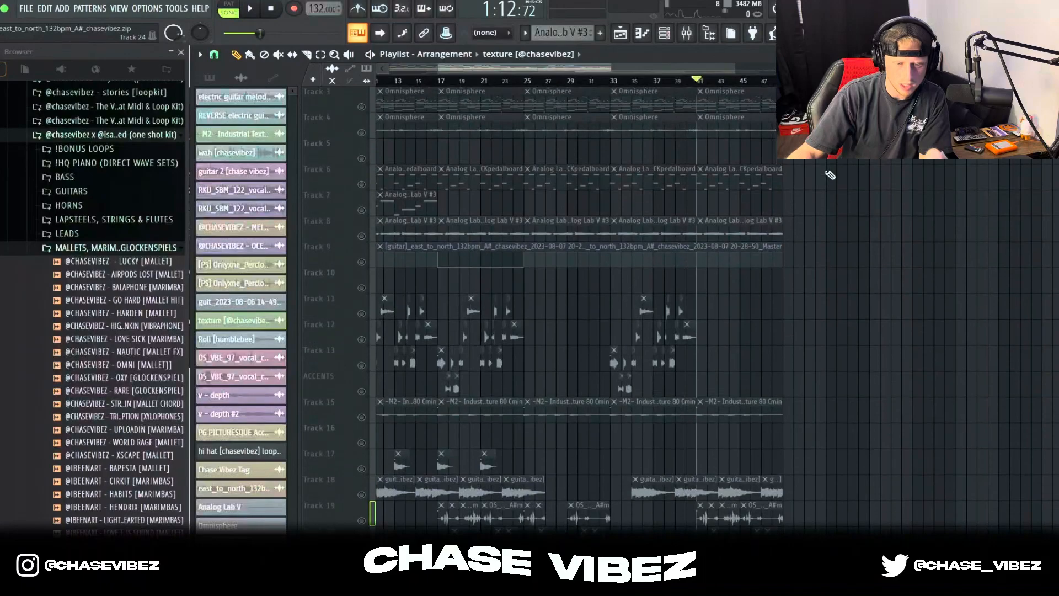
{"action": "scroll", "coordinate": [830, 175], "scroll_direction": "down", "scroll_amount": 1}
Step: Play Track 37 from bar 41 while looking over the muted drum, melody and texture tracks
{"action": "key", "text": "space"}
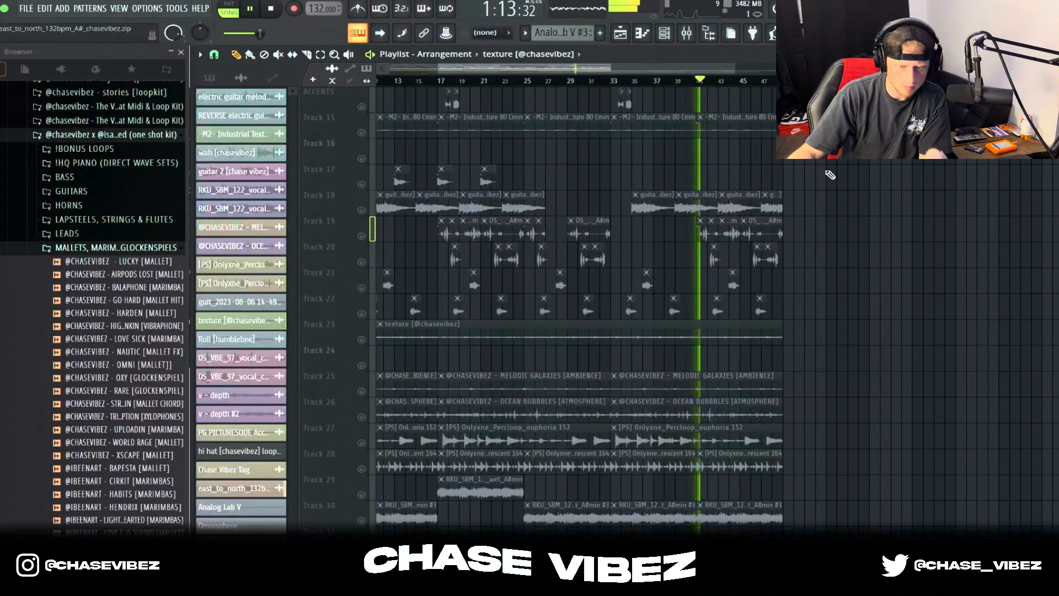
{"action": "scroll", "coordinate": [942, 203], "scroll_direction": "down", "scroll_amount": 5}
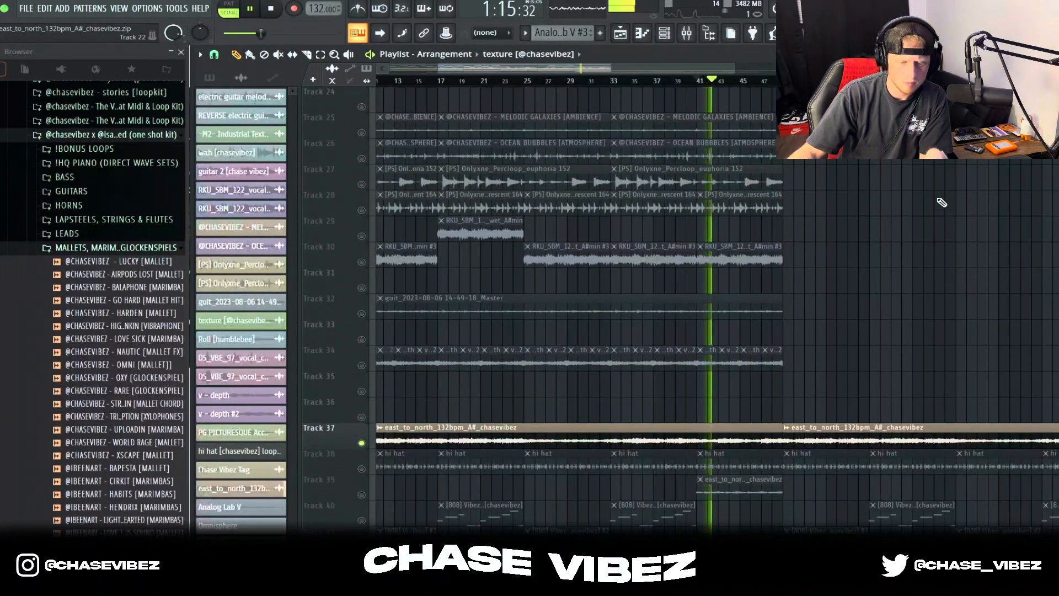
{"action": "scroll", "coordinate": [942, 202], "scroll_direction": "down", "scroll_amount": 6}
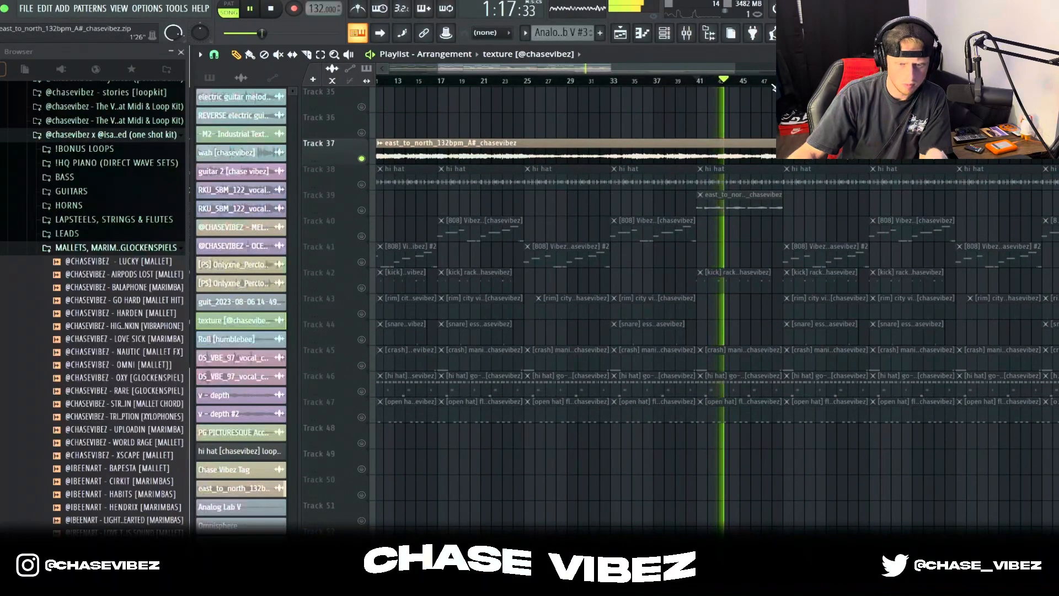
{"action": "scroll", "coordinate": [425, 489], "scroll_direction": "down", "scroll_amount": 4}
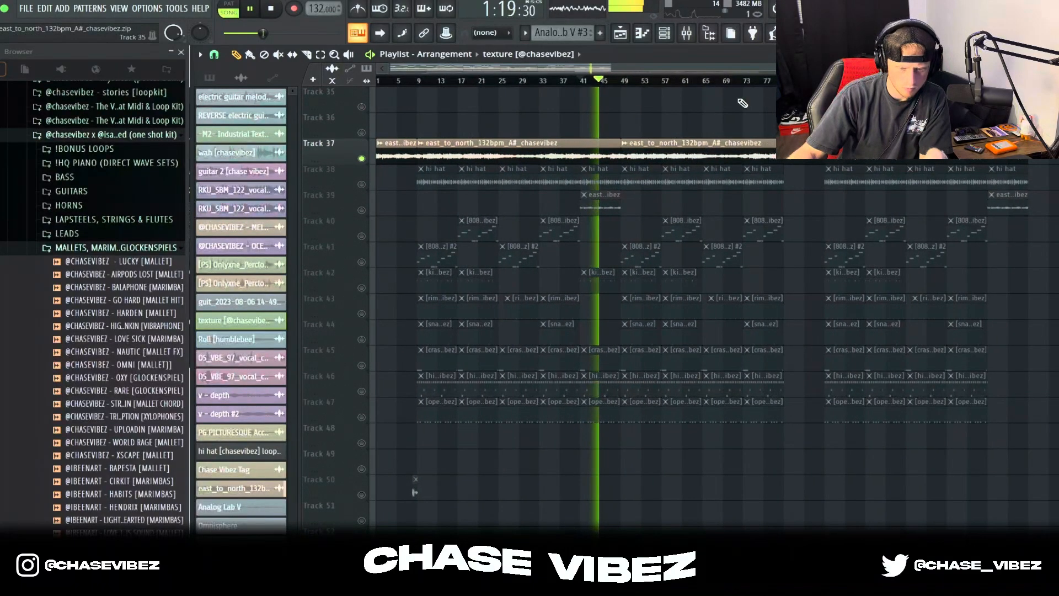
{"action": "scroll", "coordinate": [668, 165], "scroll_direction": "up", "scroll_amount": 12}
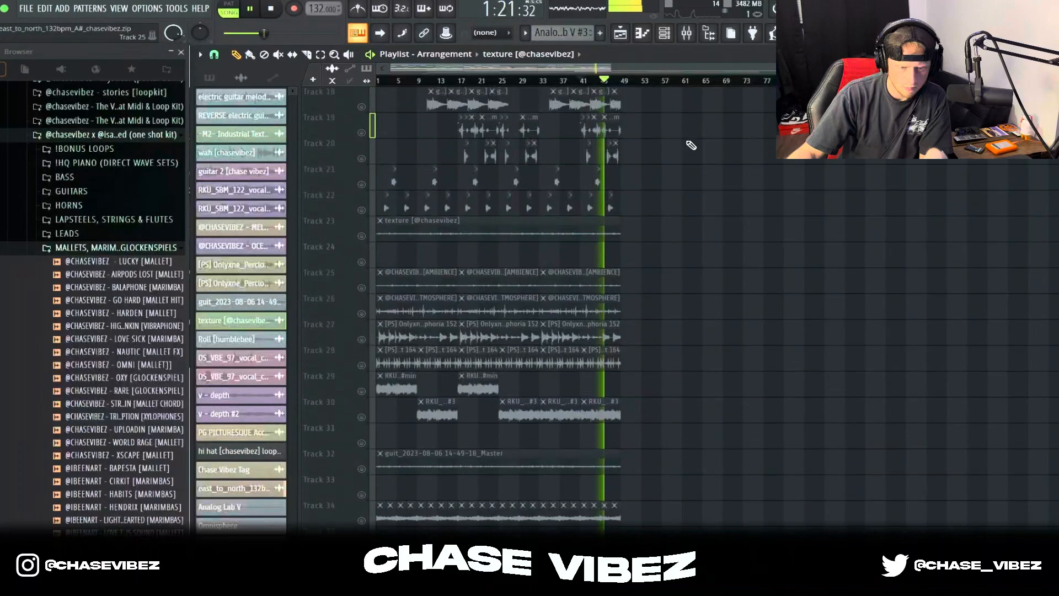
{"action": "scroll", "coordinate": [680, 203], "scroll_direction": "up", "scroll_amount": 2}
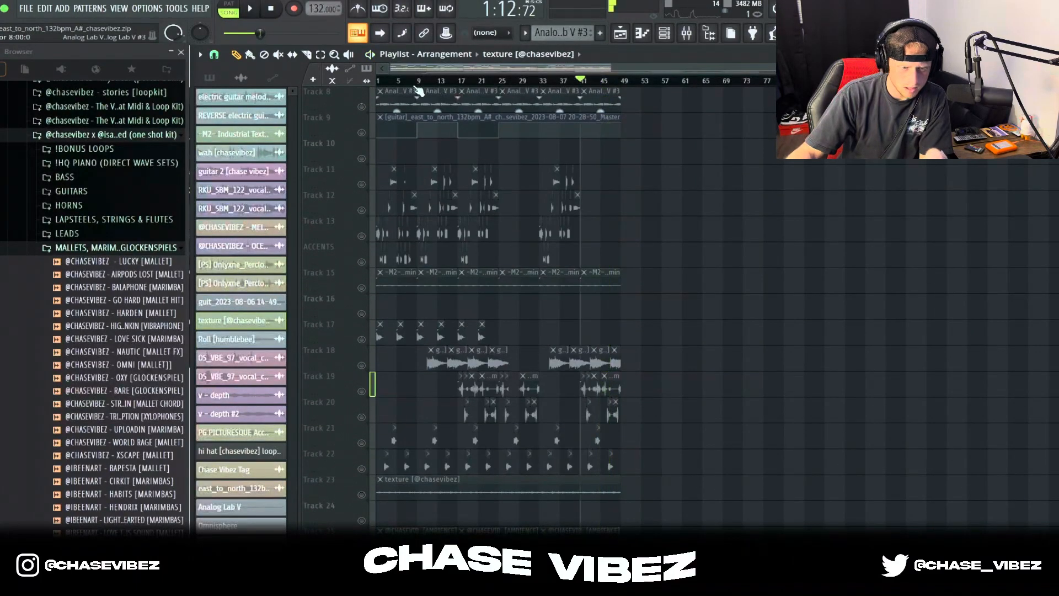
Step: Return to the start of the arrangement and look over the muted melody, accent and texture layers down to Track 33
{"action": "left_click_drag", "start_coordinate": [423, 86], "coordinate": [614, 81]}
{"action": "left_click", "coordinate": [613, 82], "text": "ctrl"}
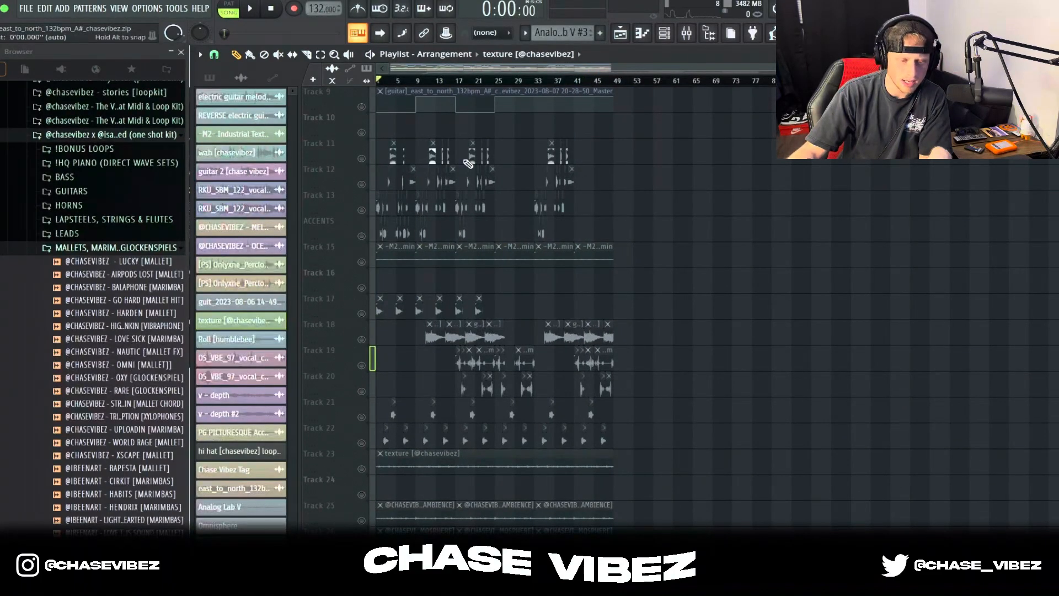
{"action": "scroll", "coordinate": [549, 193], "scroll_direction": "down", "scroll_amount": 3}
{"action": "scroll", "coordinate": [517, 423], "scroll_direction": "down", "scroll_amount": 3}
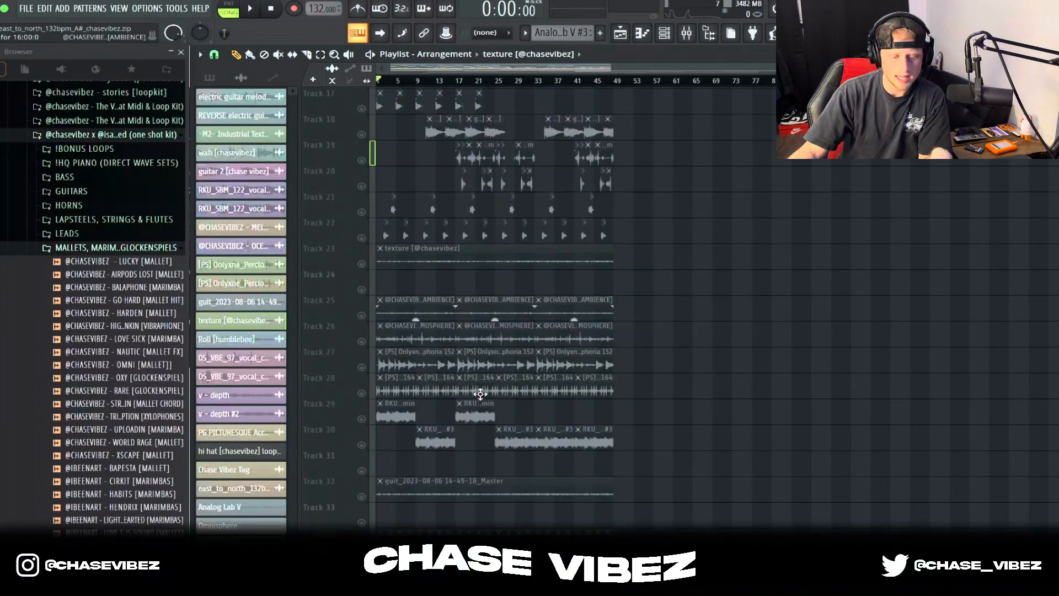
{"action": "scroll", "coordinate": [596, 276], "scroll_direction": "up", "scroll_amount": 7}
{"action": "left_click_drag", "start_coordinate": [657, 151], "coordinate": [597, 129]}
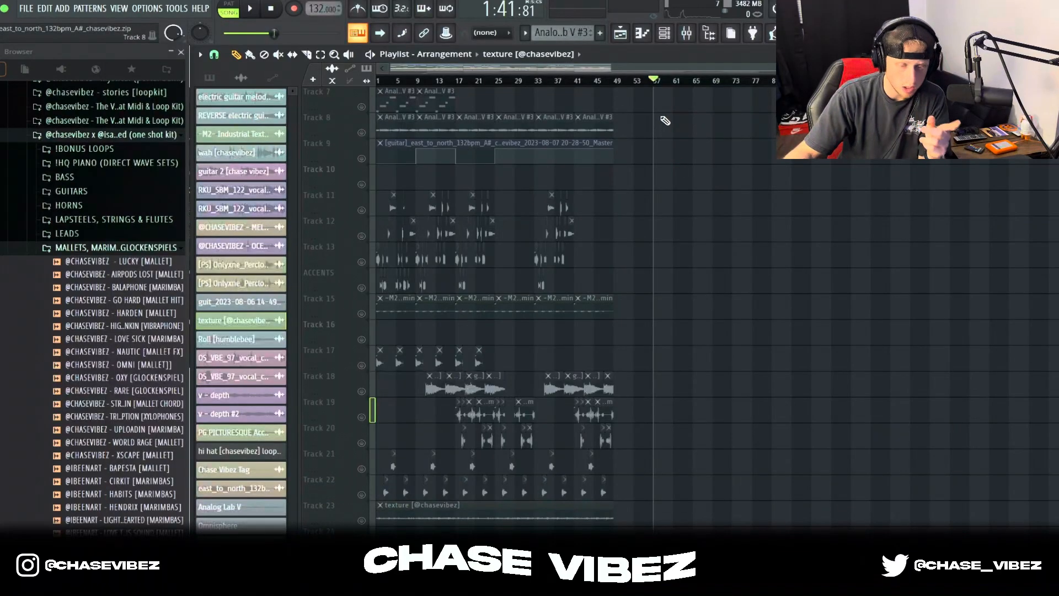
Step: Mute Track 37, enable the drum and 808 tracks from Track 38 to Track 47, and audition them together
{"action": "scroll", "coordinate": [547, 167], "scroll_direction": "down", "scroll_amount": 10}
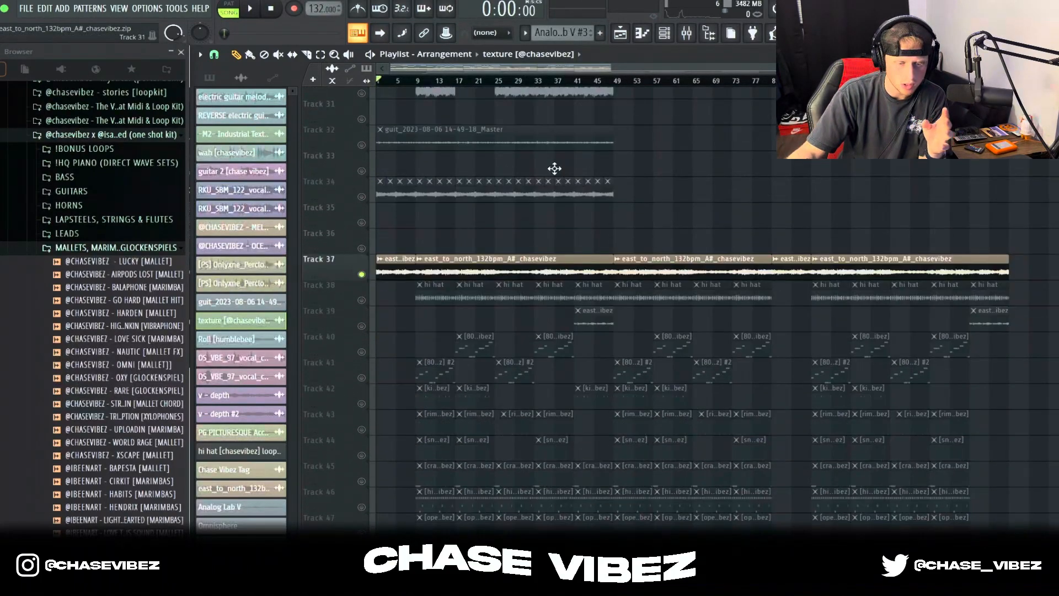
{"action": "scroll", "coordinate": [559, 172], "scroll_direction": "down", "scroll_amount": 2}
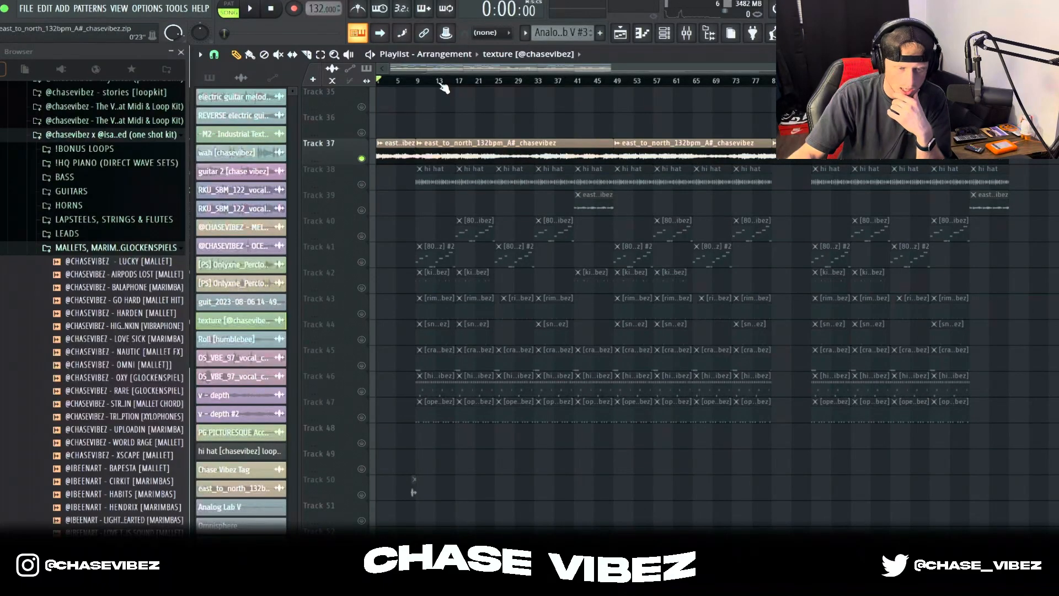
{"action": "scroll", "coordinate": [390, 203], "scroll_direction": "up", "scroll_amount": 2}
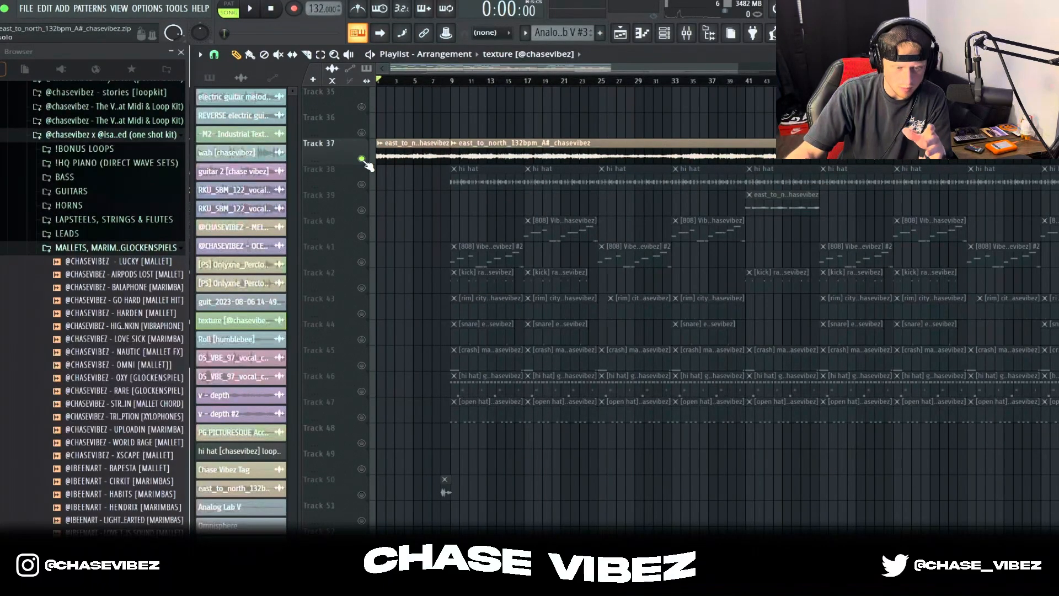
{"action": "left_click", "coordinate": [362, 185]}
{"action": "left_click", "coordinate": [362, 159]}
{"action": "left_click", "coordinate": [362, 210]}
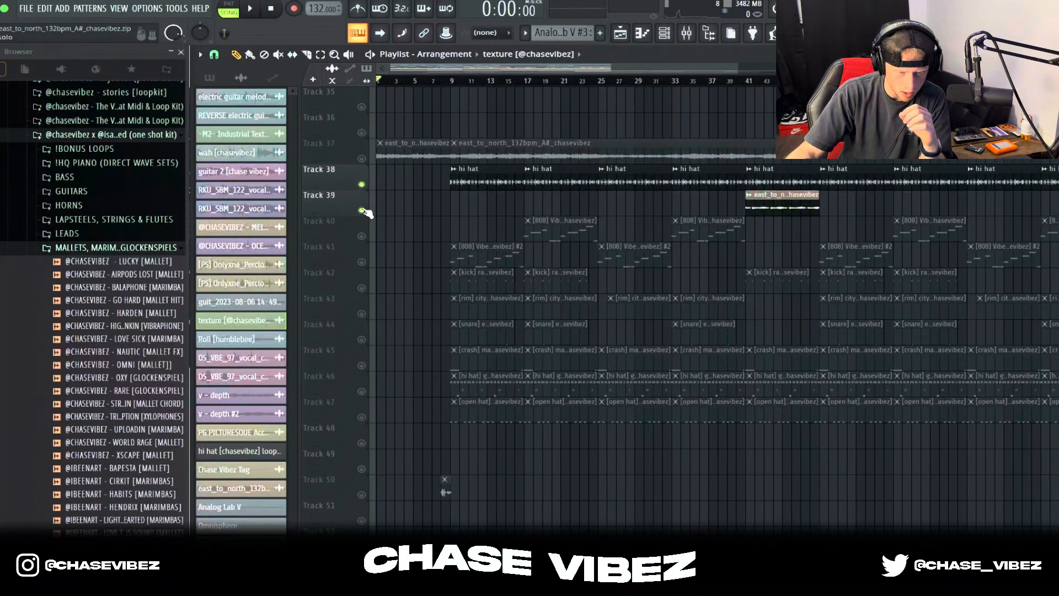
{"action": "left_click", "coordinate": [362, 236]}
{"action": "left_click", "coordinate": [362, 262]}
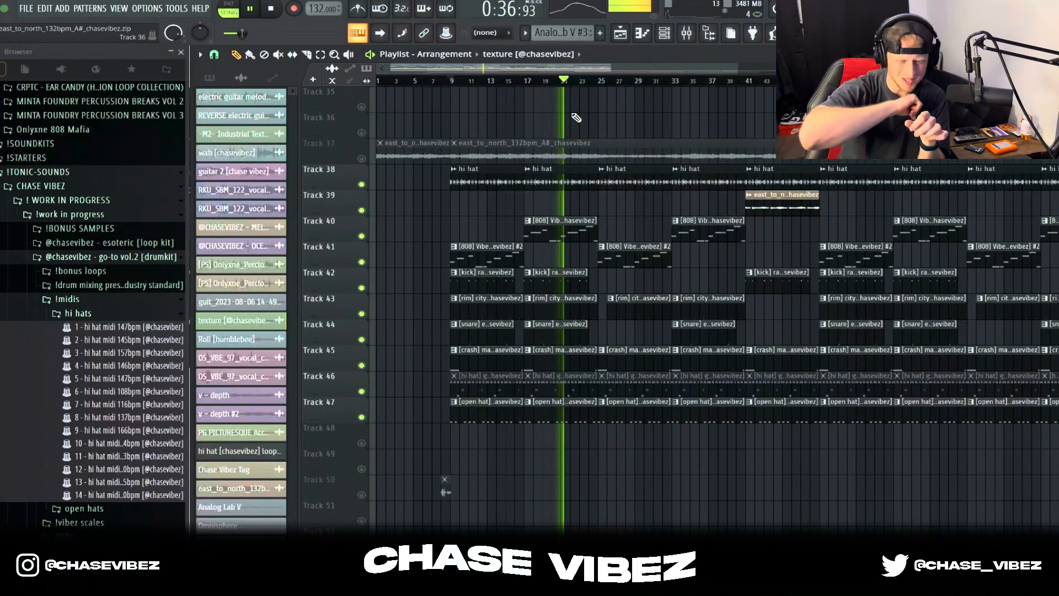
{"action": "key", "text": "space"}
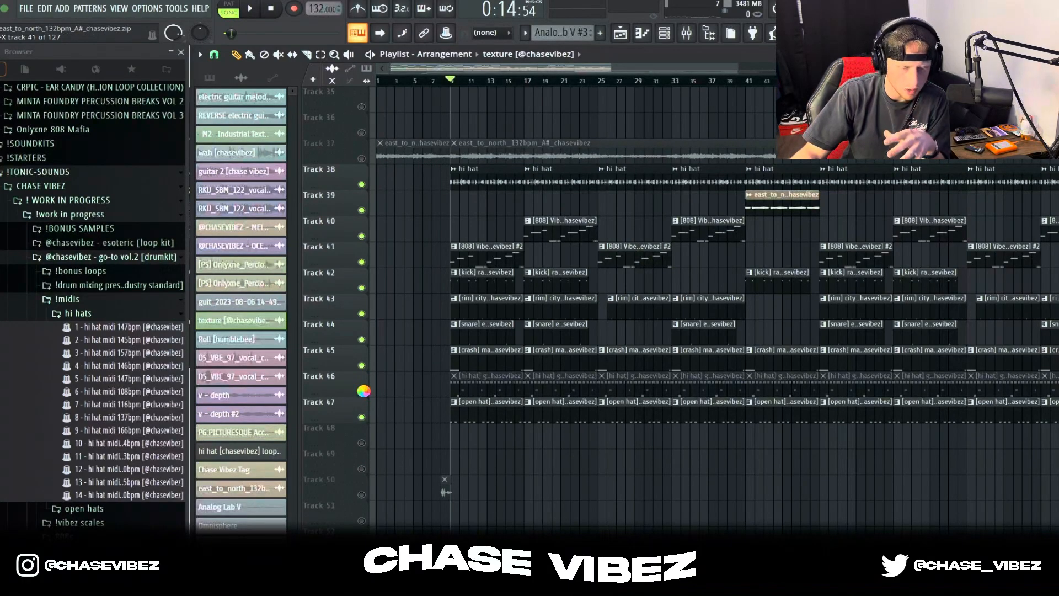
Step: Unmute the first hi hat clip on Track 46 and play its piano roll pattern with the melody on Track 37
{"action": "key", "text": "F6"}
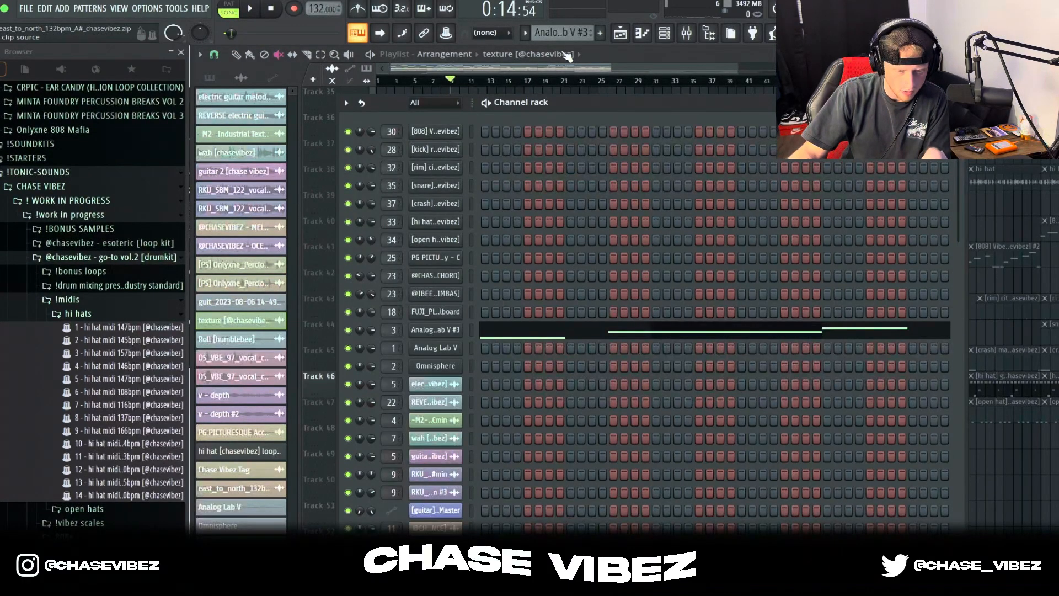
{"action": "key", "text": "F6"}
{"action": "key", "text": "space"}
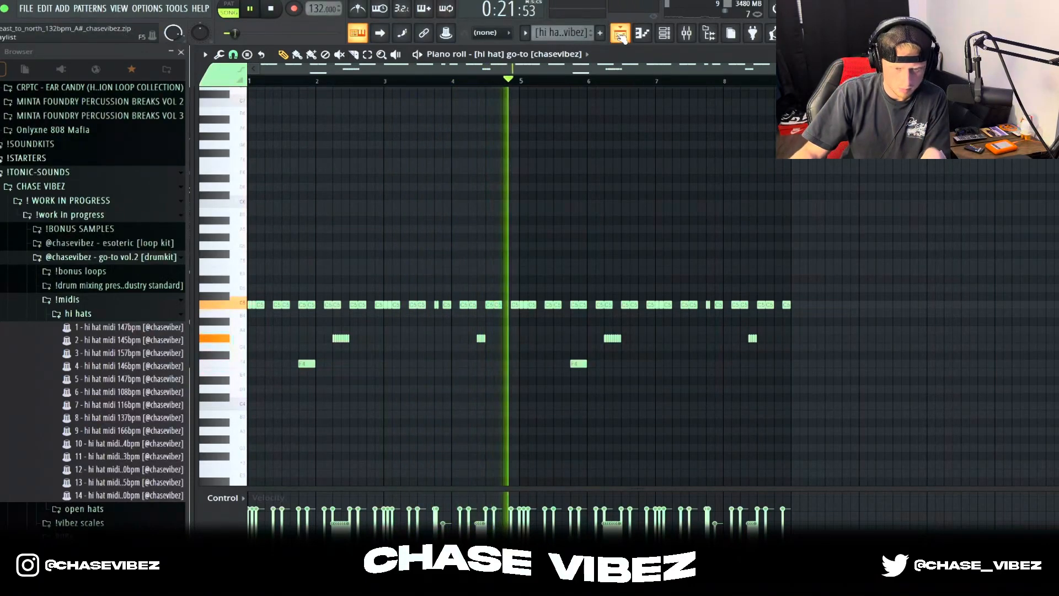
{"action": "key", "text": "F5"}
{"action": "key", "text": "space"}
{"action": "left_click", "coordinate": [362, 159]}
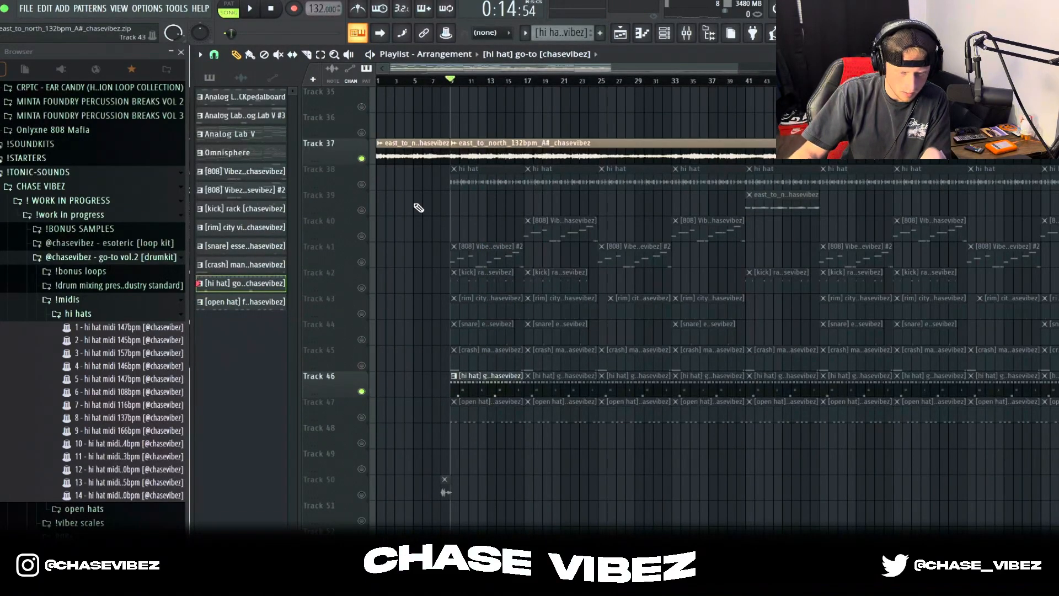
Step: Play the [rim] city view pattern from Track 43 in the piano roll and return to the playlist
{"action": "double_click", "coordinate": [487, 300]}
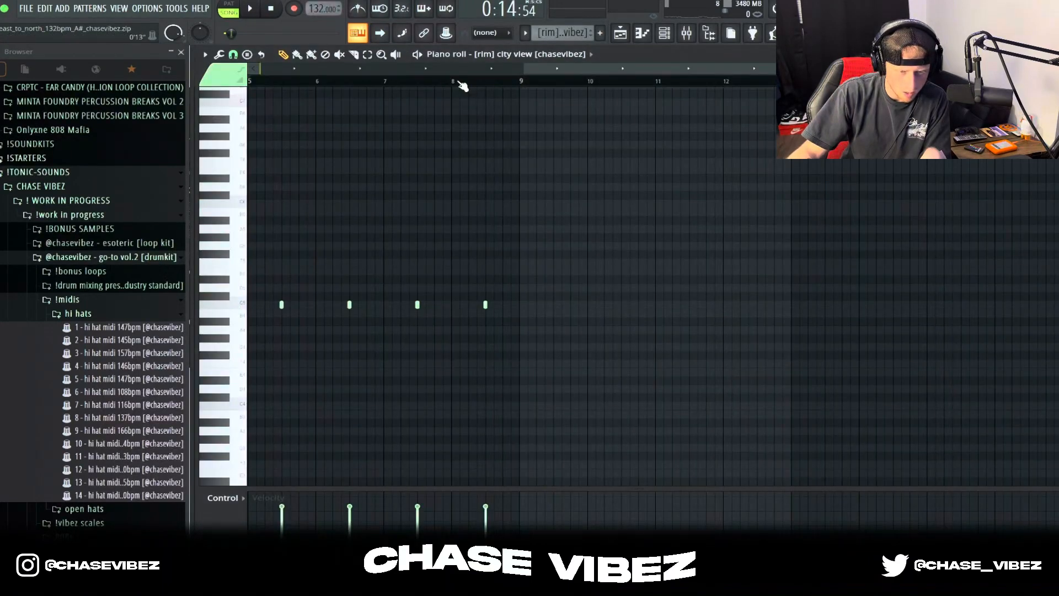
{"action": "key", "text": "space"}
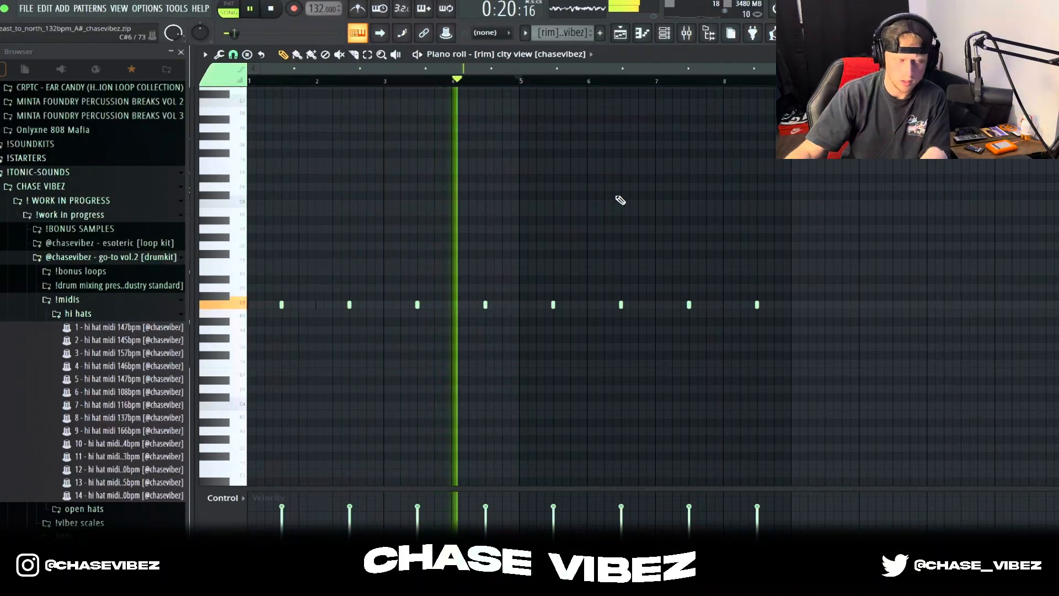
{"action": "left_click", "coordinate": [628, 35]}
{"action": "key", "text": "space"}
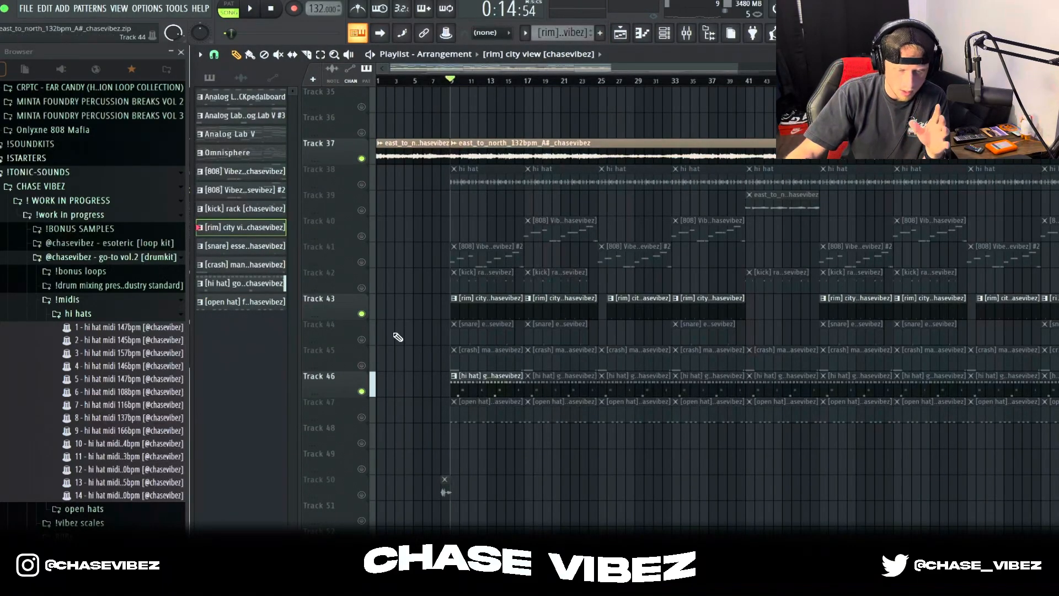
Step: Play the [snare] essential pattern from Track 44 in the piano roll and return to the playlist
{"action": "double_click", "coordinate": [487, 333]}
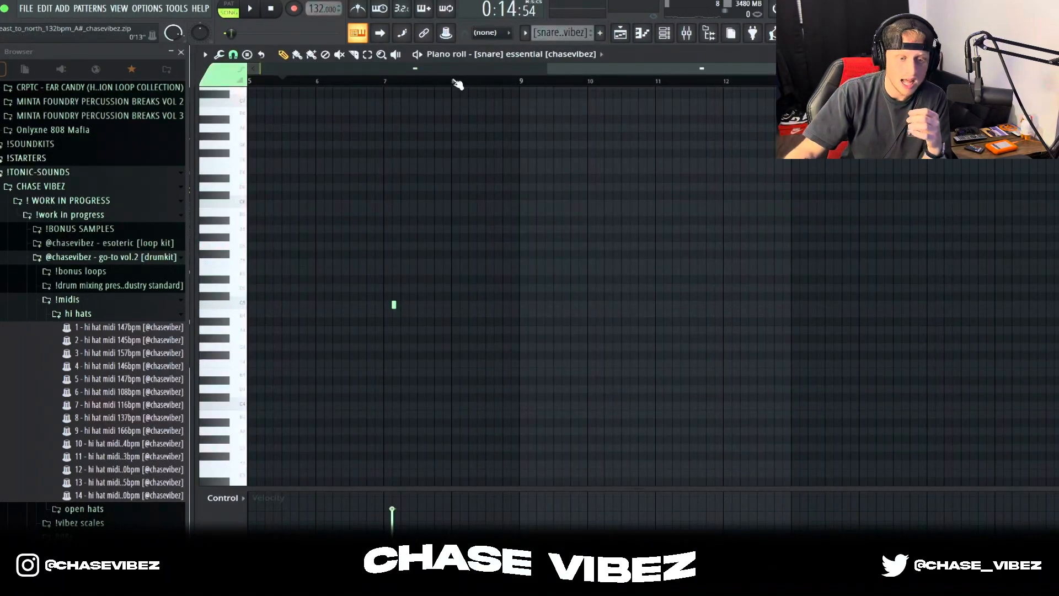
{"action": "key", "text": "space"}
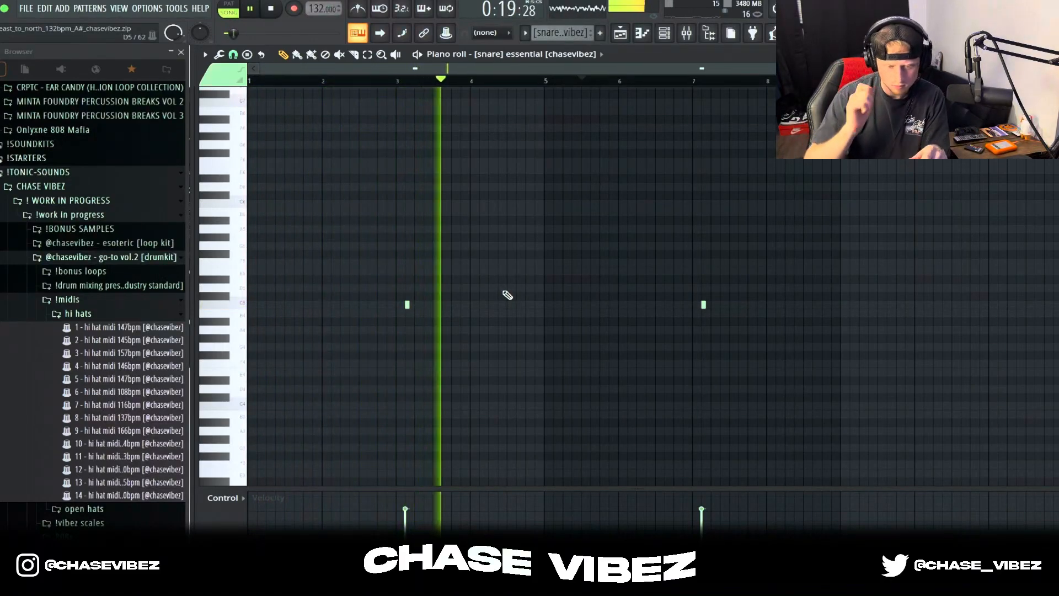
{"action": "left_click", "coordinate": [619, 34]}
{"action": "key", "text": "space"}
Step: Enable Track 45 and play its [crash] manison pattern with the piano roll open
{"action": "left_click", "coordinate": [364, 365]}
{"action": "key", "text": "space"}
{"action": "double_click", "coordinate": [470, 355]}
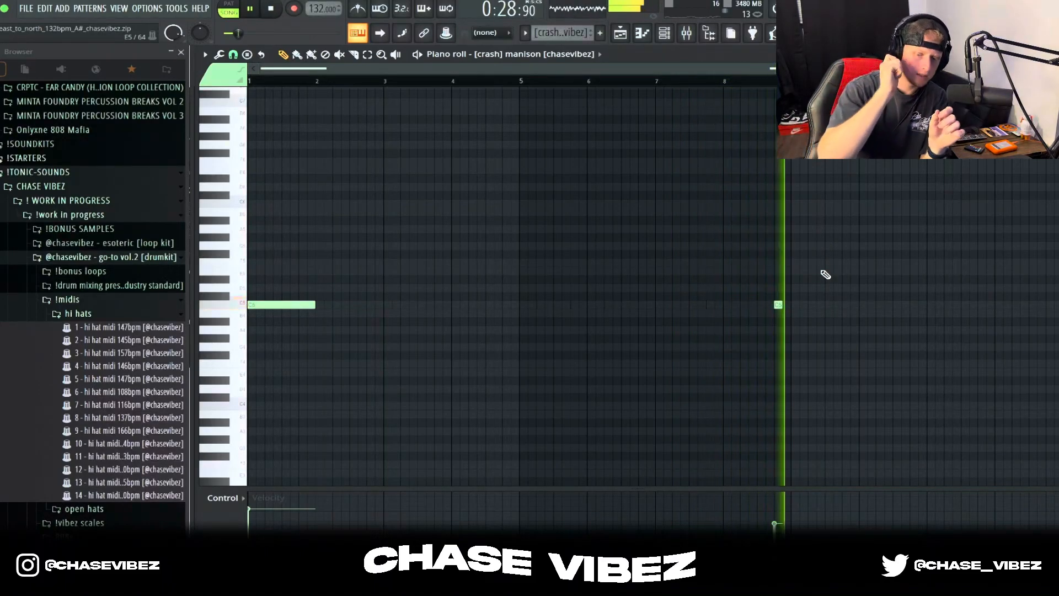
{"action": "key", "text": "space"}
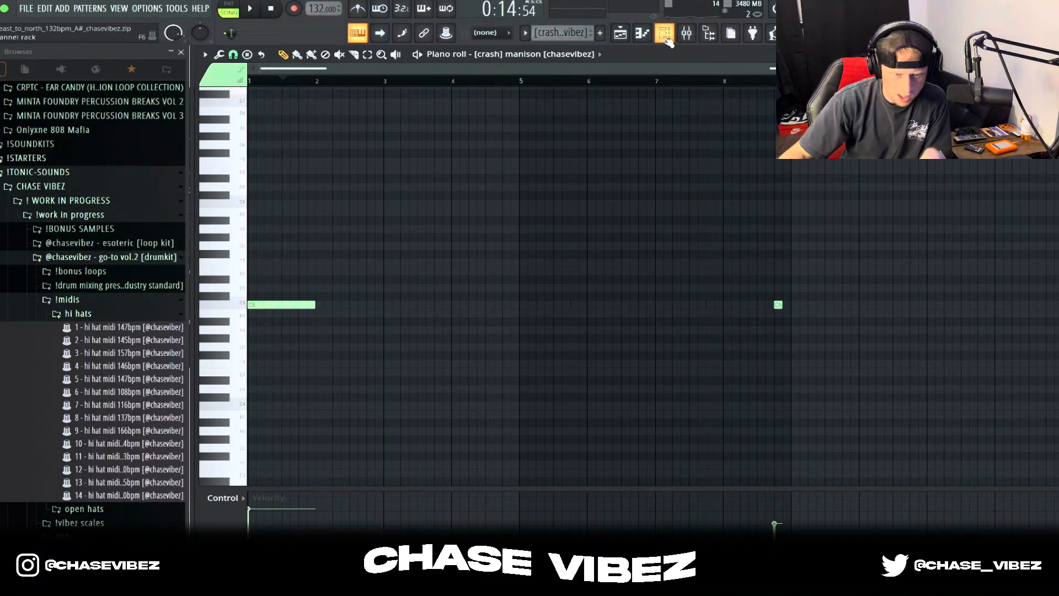
Step: Examine the crash channel's volume envelope and sample settings, sound its C5 note, and return to the playlist
{"action": "left_click", "coordinate": [666, 37]}
{"action": "left_click", "coordinate": [436, 203]}
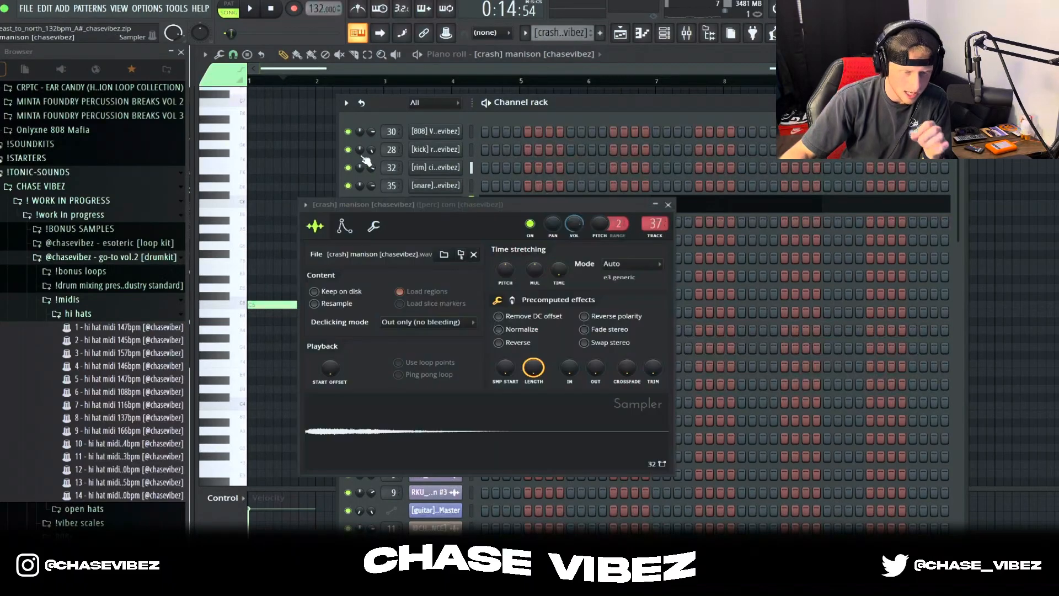
{"action": "left_click", "coordinate": [344, 227]}
{"action": "left_click_drag", "start_coordinate": [425, 201], "coordinate": [478, 180]}
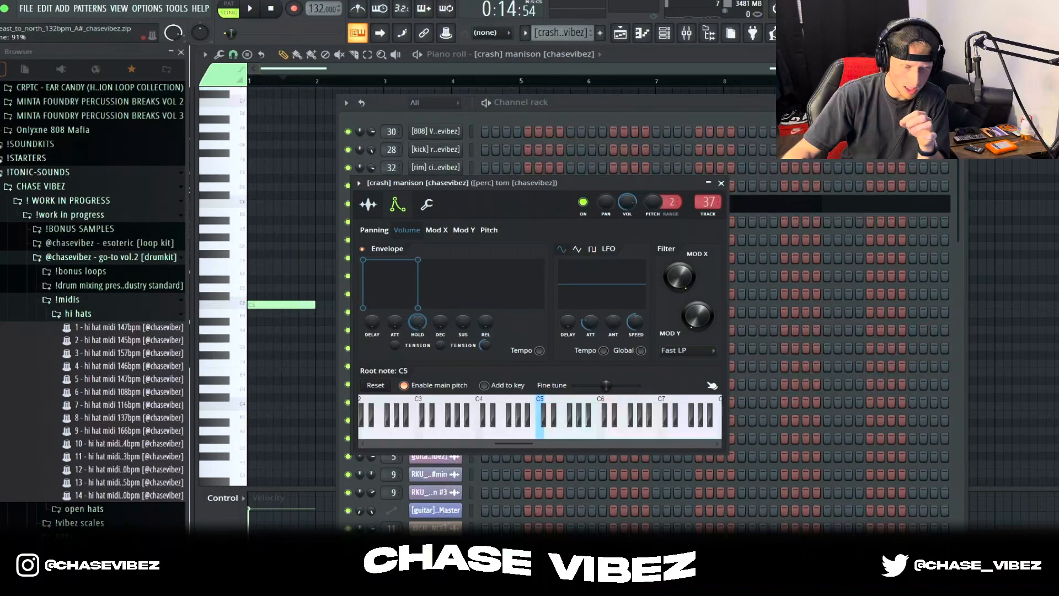
{"action": "left_click", "coordinate": [370, 207]}
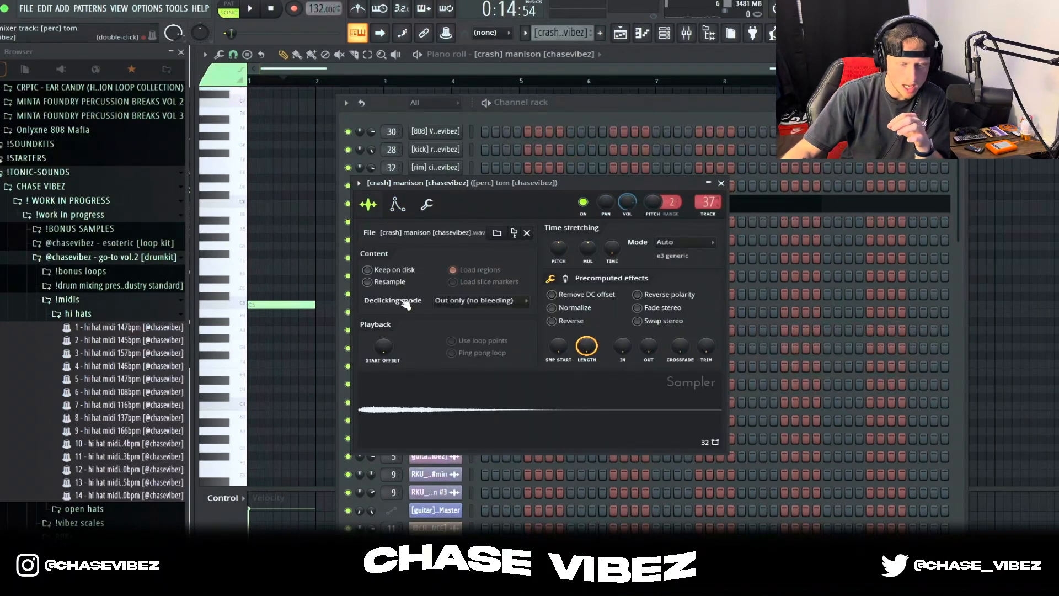
{"action": "left_click", "coordinate": [232, 308]}
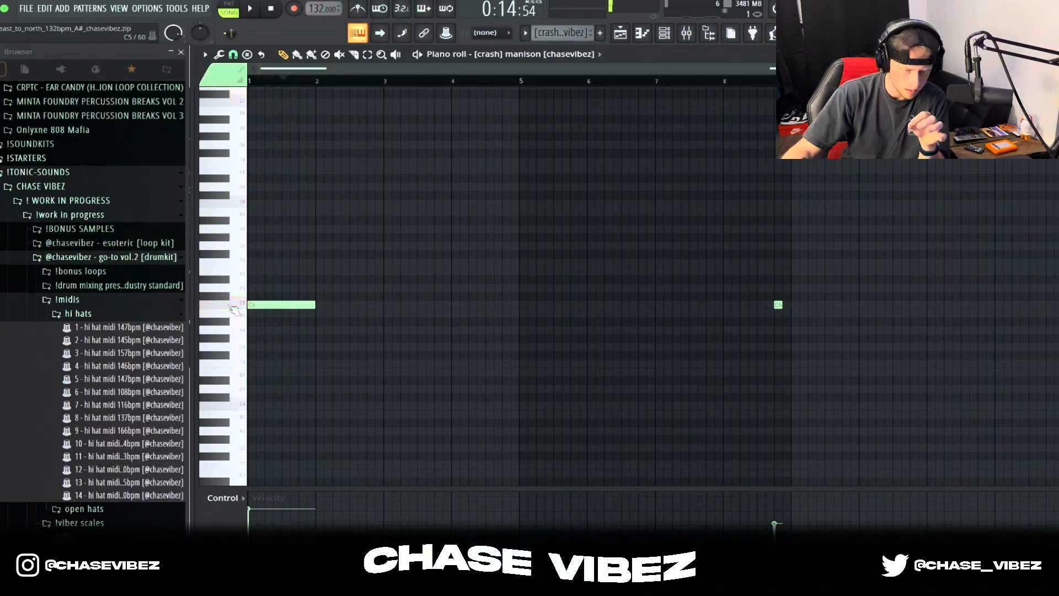
{"action": "key", "text": "F5"}
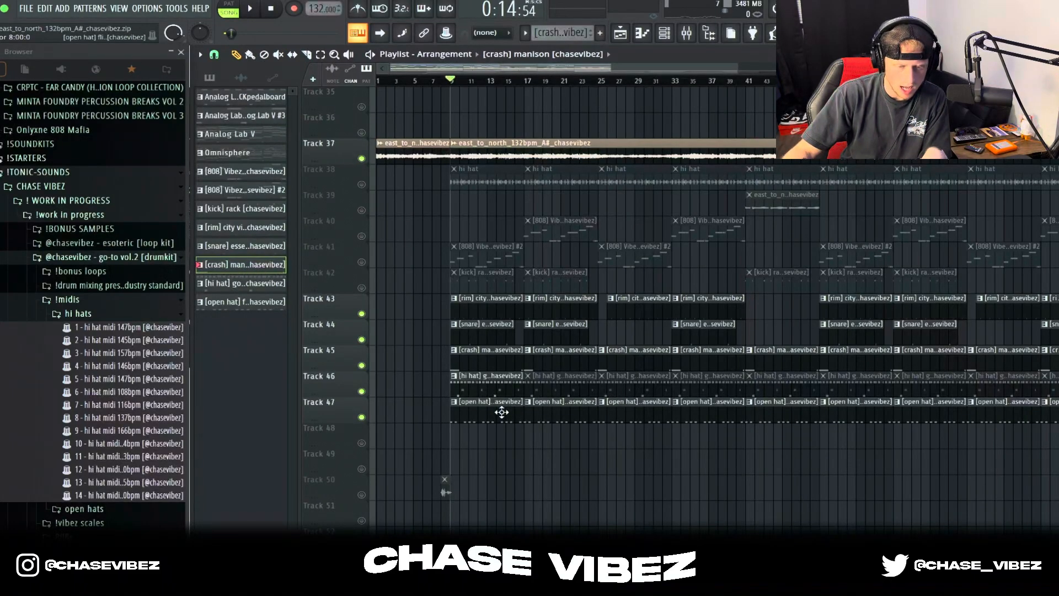
Step: Play the [open hat] flicky pattern from Track 47 in the piano roll and return to the playlist
{"action": "double_click", "coordinate": [502, 412]}
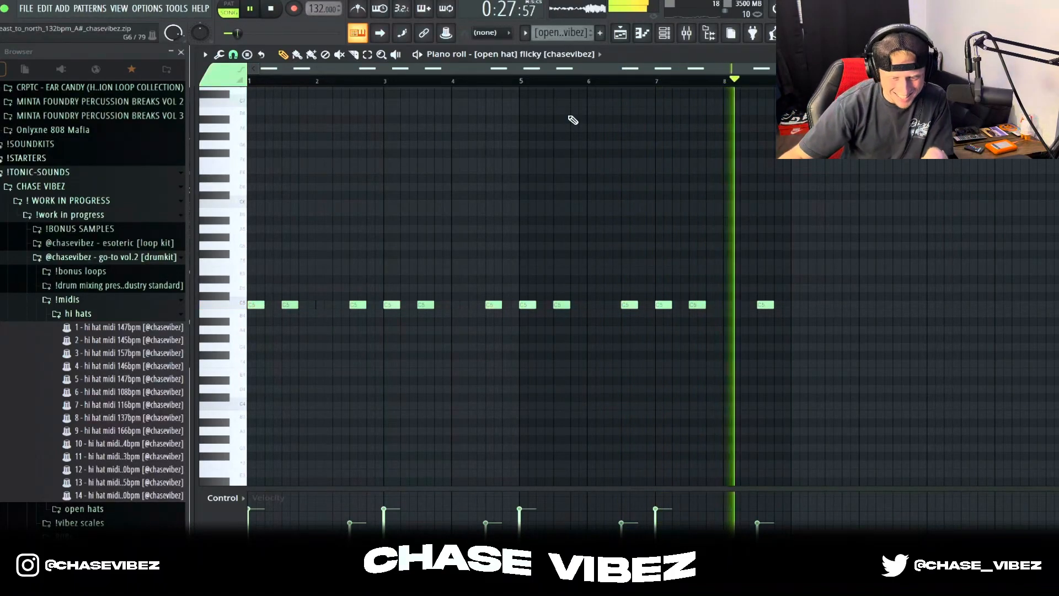
{"action": "left_click", "coordinate": [621, 34]}
{"action": "key", "text": "space"}
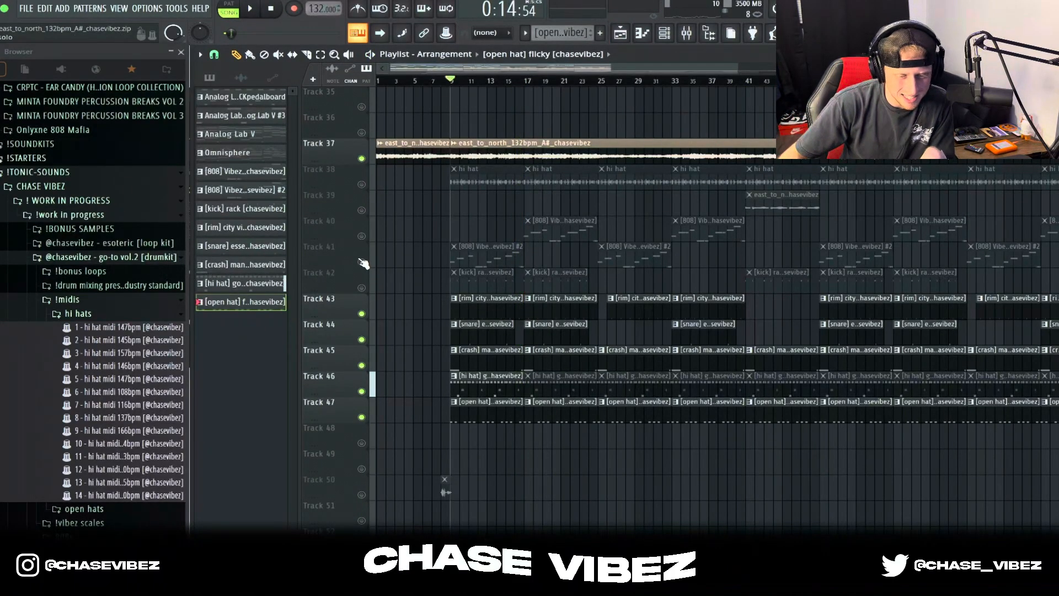
Step: Play the [808] Vibez Spinz Long #2 pattern from Track 41 in the piano roll, pointing out its closing notes
{"action": "double_click", "coordinate": [483, 258]}
{"action": "key", "text": "space"}
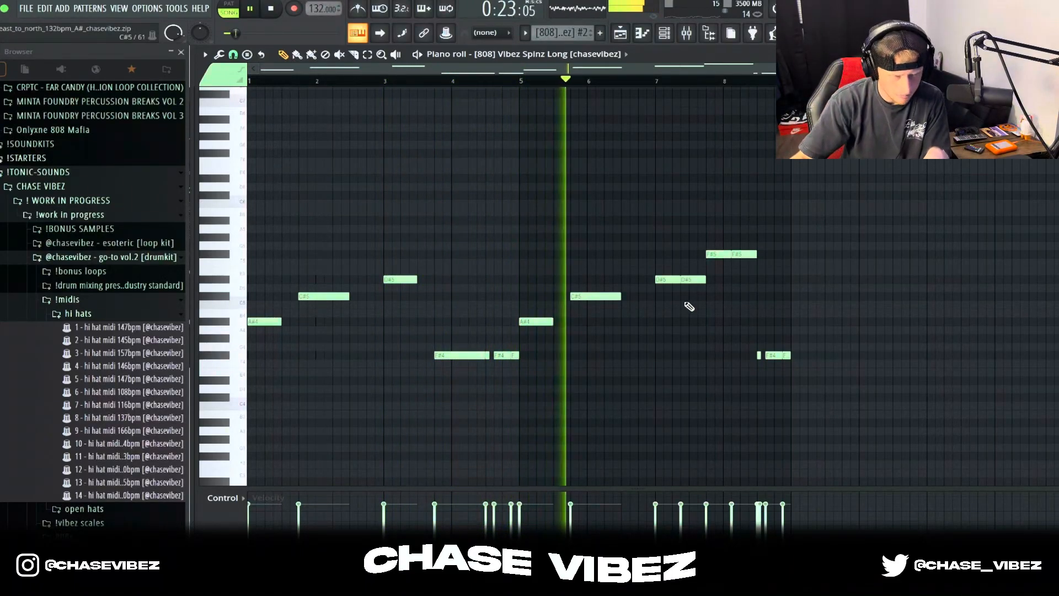
{"action": "left_click_drag", "start_coordinate": [793, 299], "coordinate": [791, 231]}
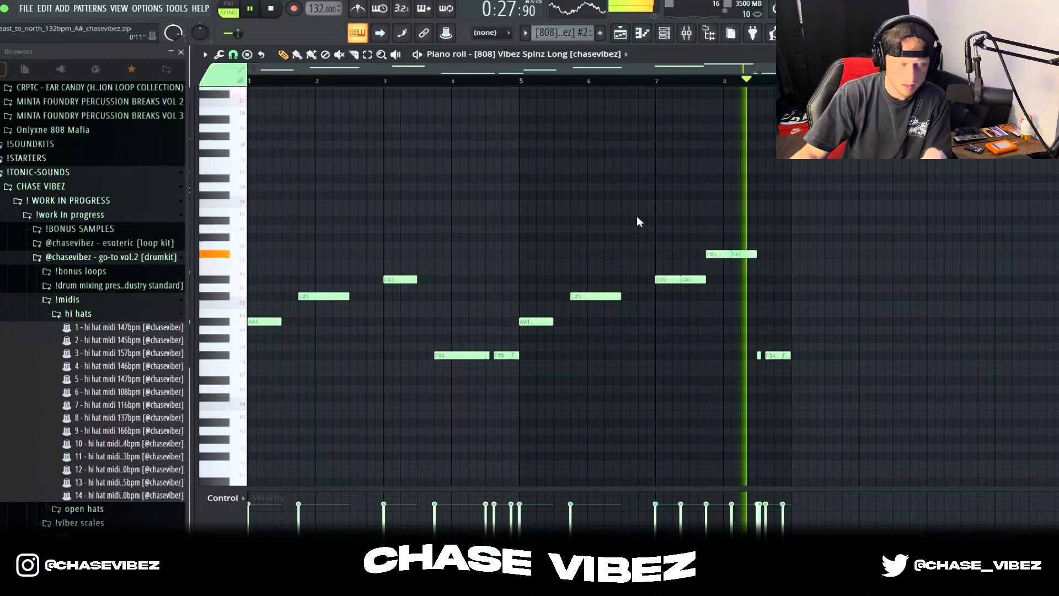
{"action": "key", "text": "F5"}
{"action": "key", "text": "space"}
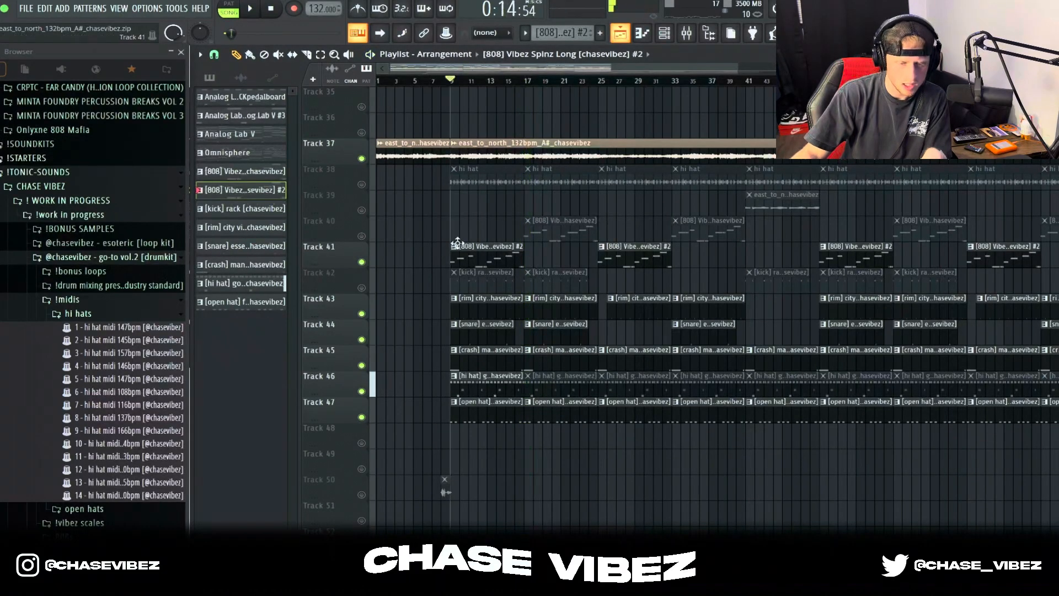
Step: Enable Track 40 and play its [808] Vibez Spinz Long pattern, highlighting the extra C#5 notes in both halves
{"action": "left_click", "coordinate": [362, 237]}
{"action": "double_click", "coordinate": [563, 230]}
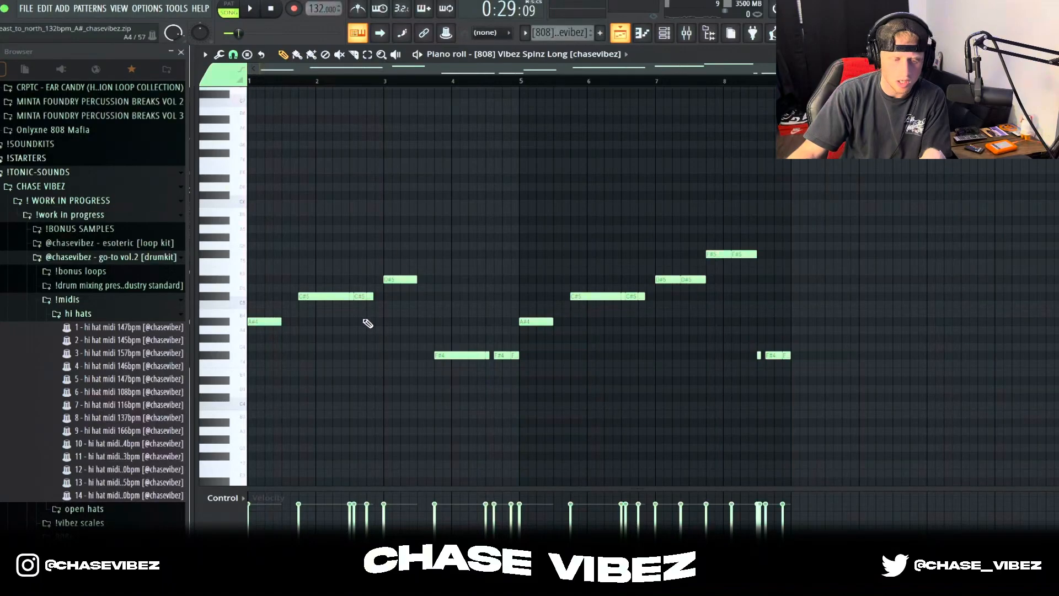
{"action": "left_click_drag", "start_coordinate": [398, 308], "coordinate": [356, 288]}
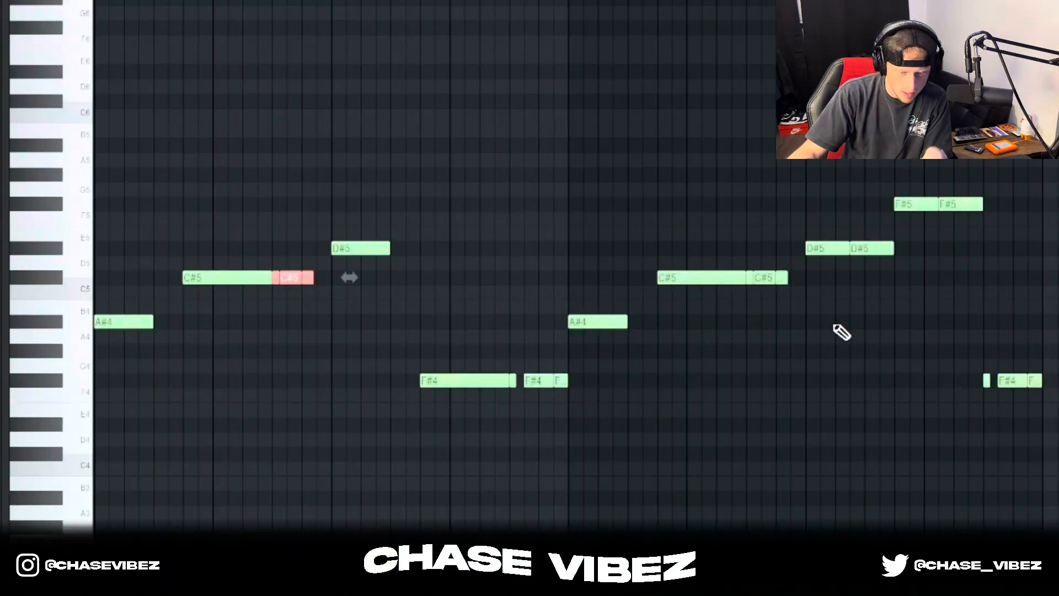
{"action": "left_click_drag", "start_coordinate": [831, 326], "coordinate": [741, 267]}
{"action": "left_click", "coordinate": [869, 286], "text": "ctrl"}
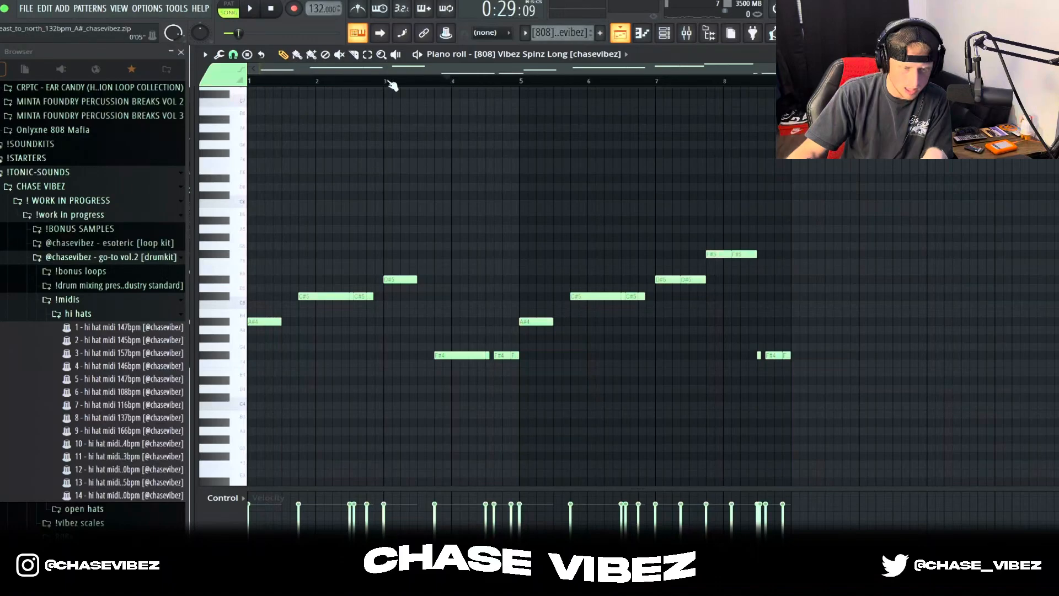
{"action": "key", "text": "space"}
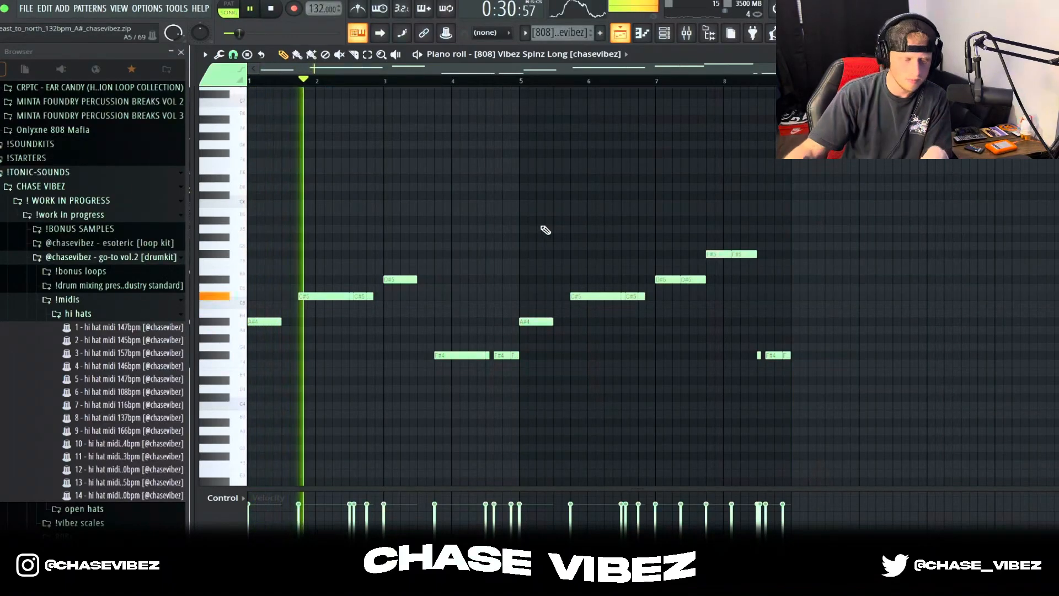
{"action": "key", "text": "F5"}
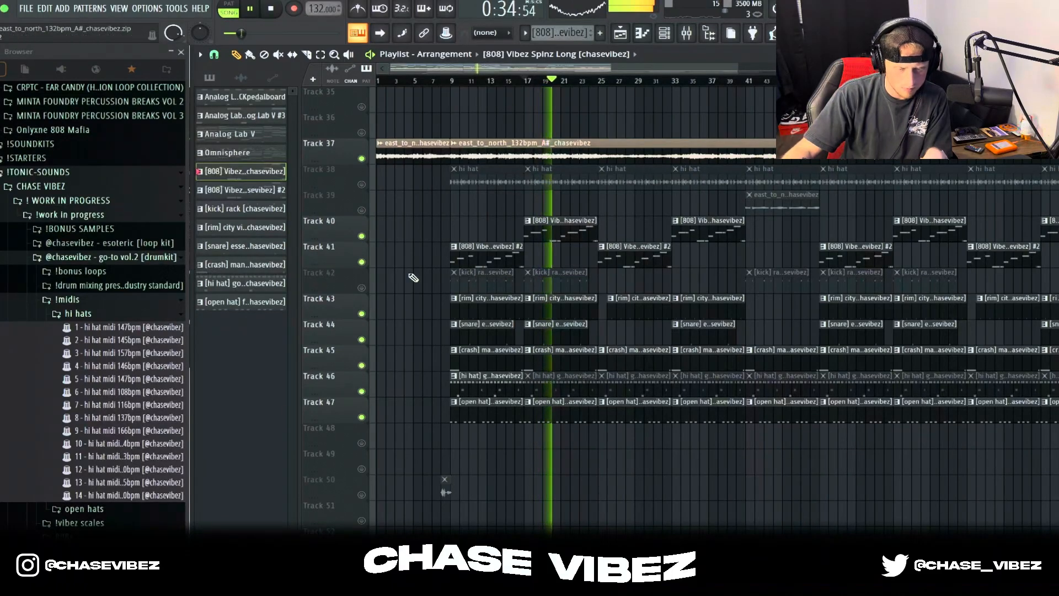
Step: Unmute the hi hat clips on Track 46 from bar 17 to bar 41 and stop playback
{"action": "left_click", "coordinate": [278, 54]}
{"action": "left_click_drag", "start_coordinate": [552, 376], "coordinate": [718, 376]}
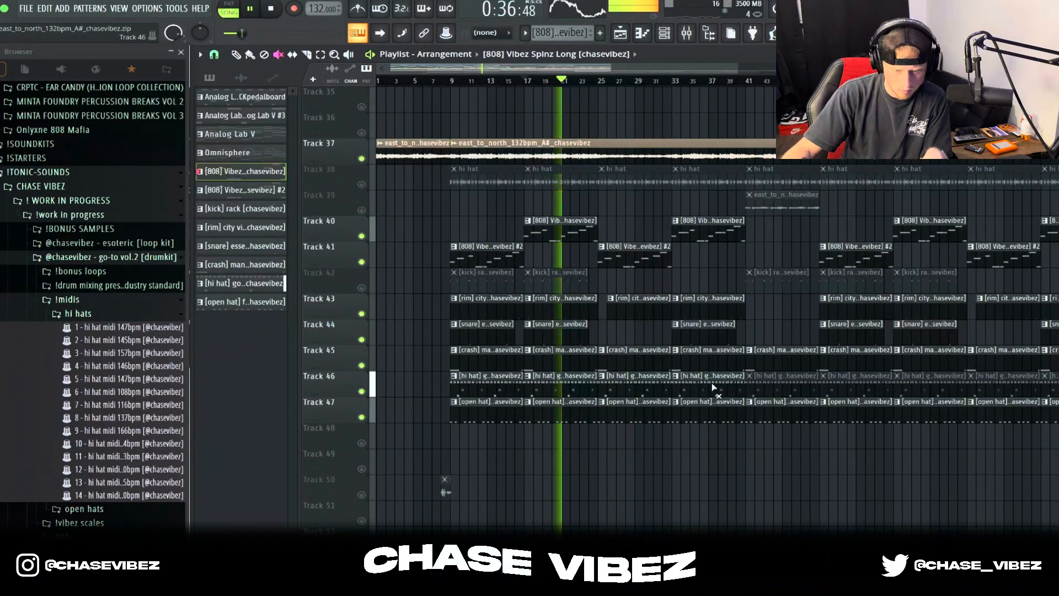
{"action": "key", "text": "p"}
{"action": "key", "text": "space"}
Step: Enable Track 42 and play its [kick] rack pattern from bar 9 in the piano roll
{"action": "left_click", "coordinate": [362, 288]}
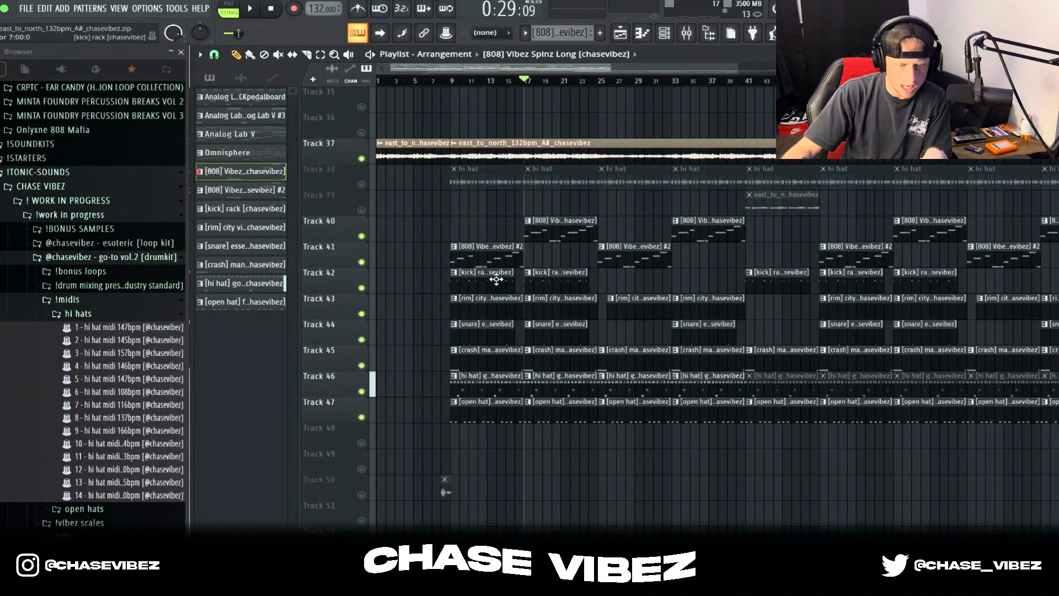
{"action": "left_click", "coordinate": [451, 81]}
{"action": "double_click", "coordinate": [491, 276]}
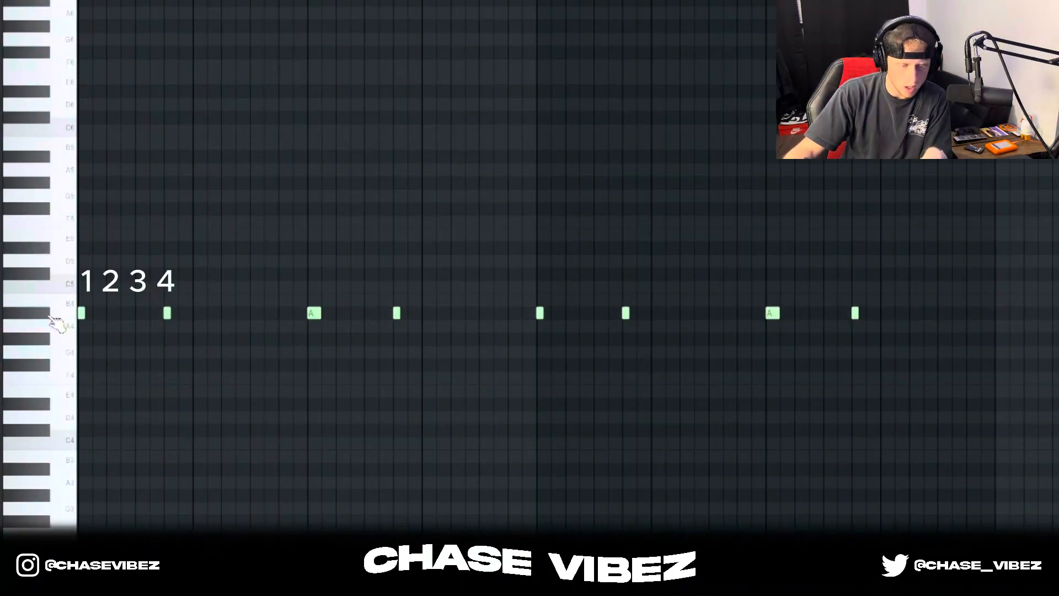
{"action": "key", "text": "space"}
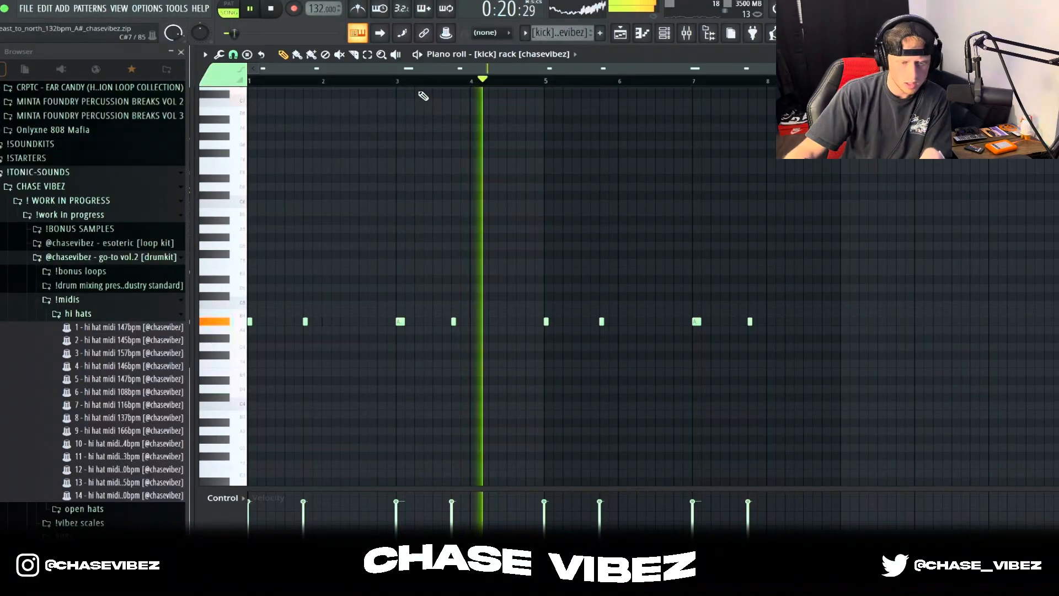
Step: Stop playback and sound the A#4 and C5 keys in the piano roll to compare the kick's pitch with the default note
{"action": "key", "text": "space"}
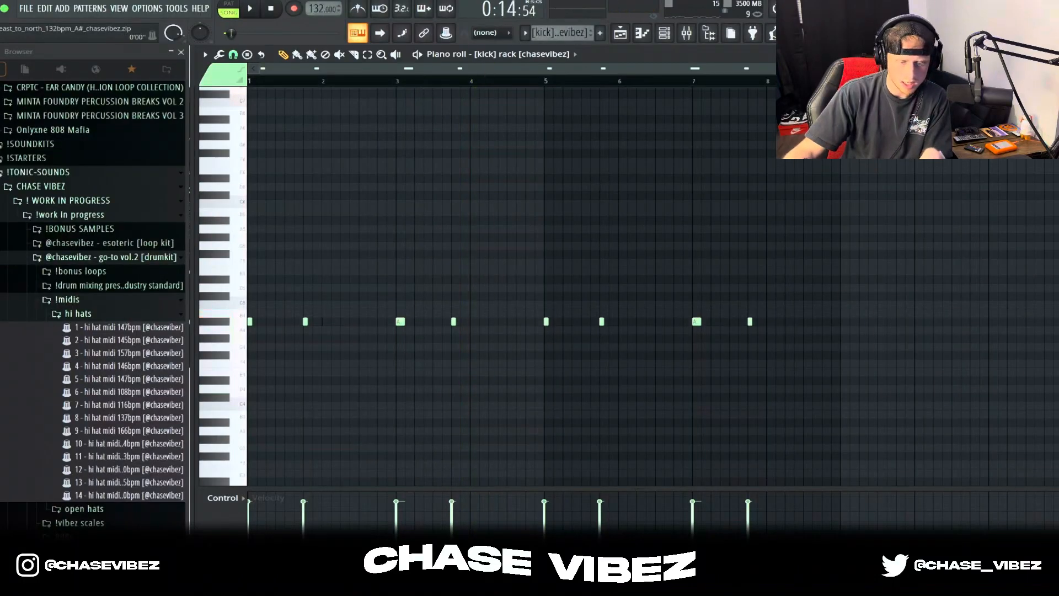
{"action": "left_click", "coordinate": [226, 321]}
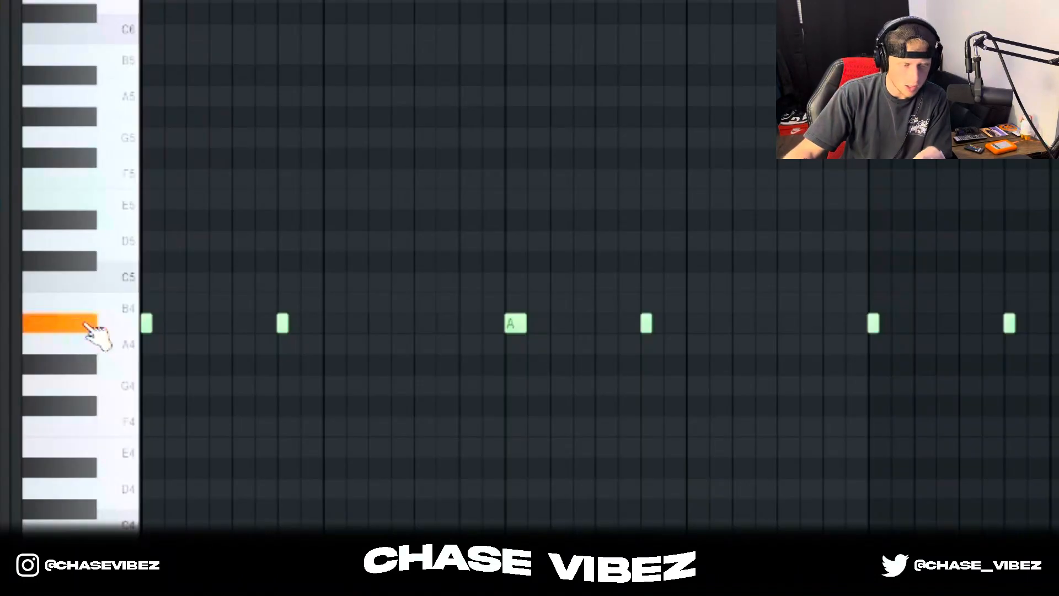
{"action": "left_click", "coordinate": [131, 284]}
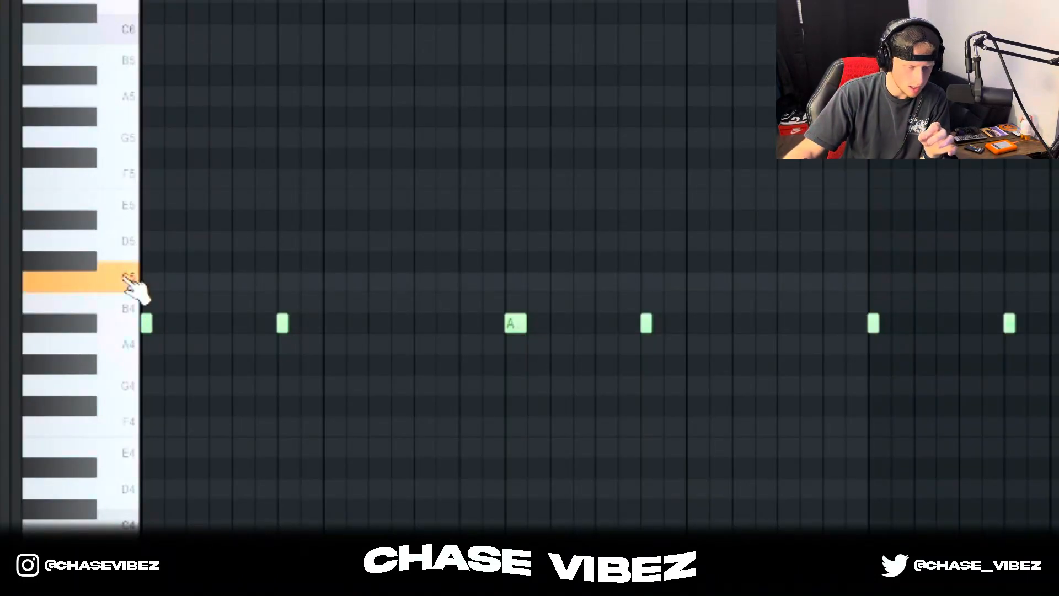
{"action": "left_click", "coordinate": [98, 322]}
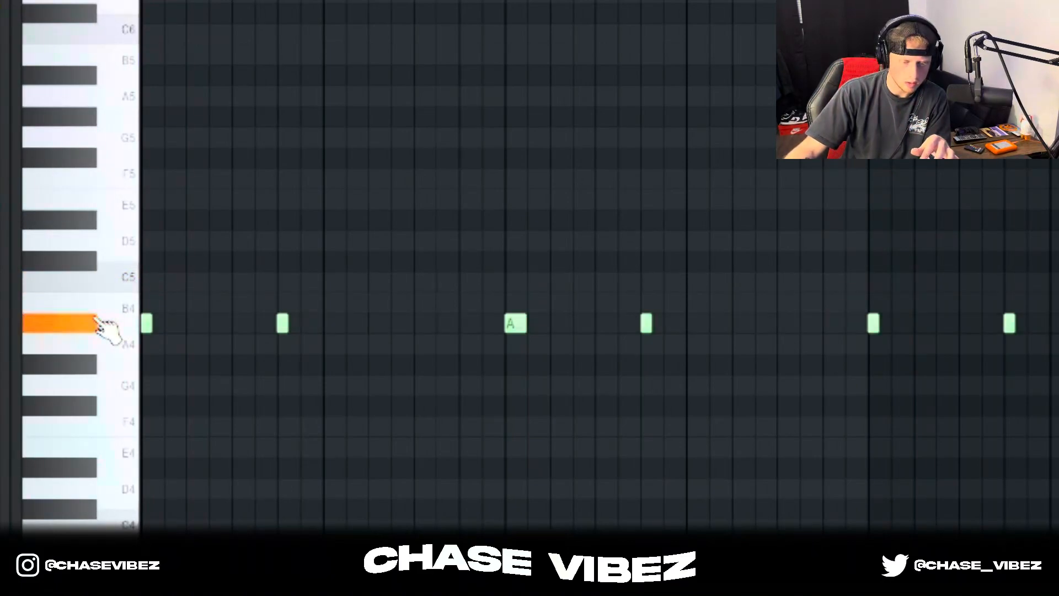
{"action": "left_click", "coordinate": [130, 284]}
{"action": "left_click", "coordinate": [90, 326]}
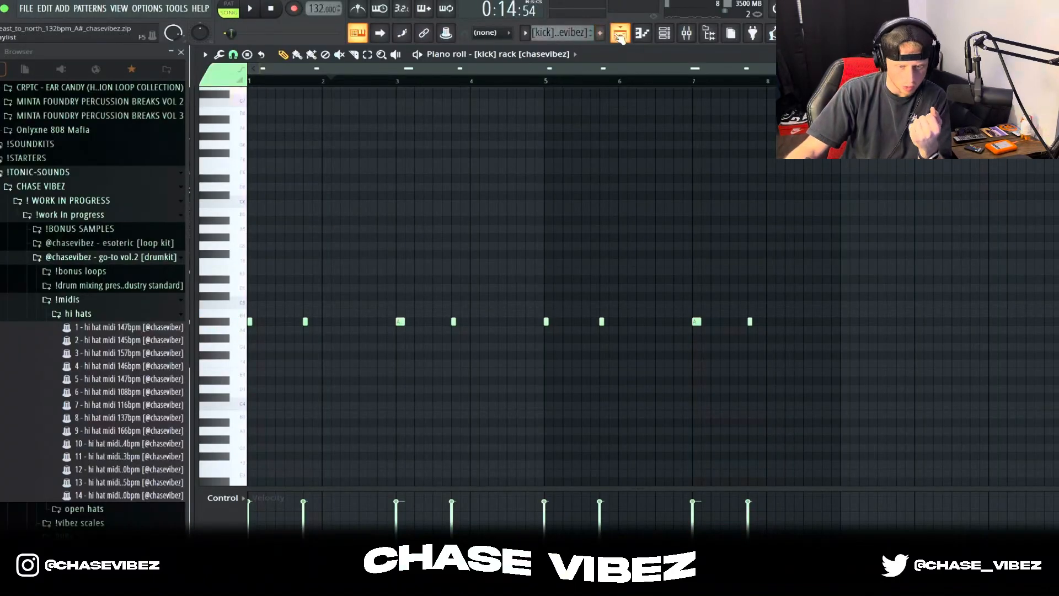
Step: Return to the playlist and open the Looperator effect on mixer insert 33 of the hi hat, with its window fully in view
{"action": "left_click", "coordinate": [620, 34]}
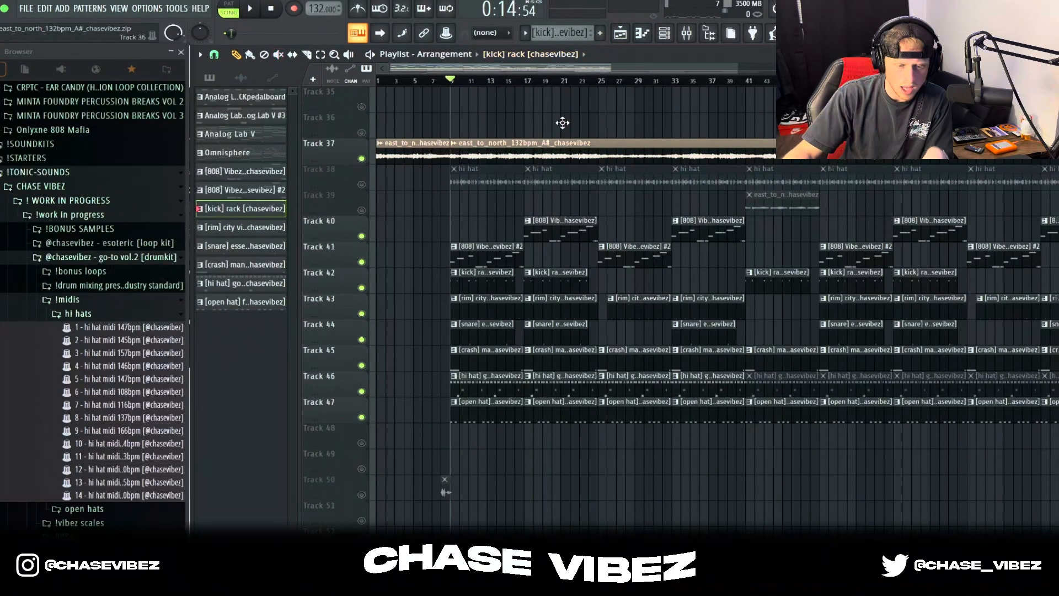
{"action": "left_click", "coordinate": [687, 34]}
{"action": "left_click", "coordinate": [829, 365]}
{"action": "left_click", "coordinate": [801, 367]}
{"action": "left_click", "coordinate": [778, 368]}
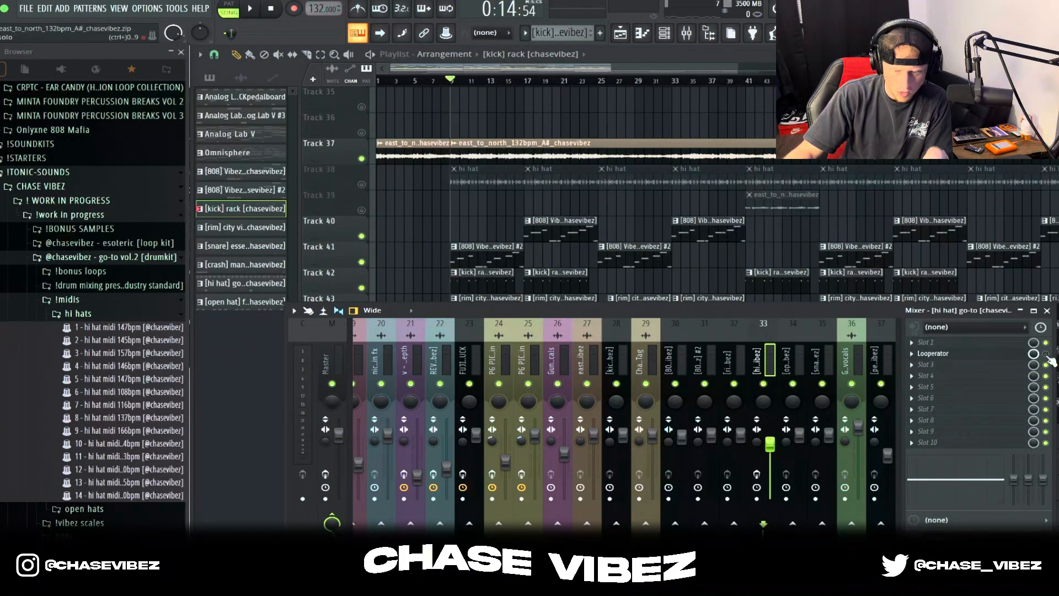
{"action": "left_click", "coordinate": [990, 354]}
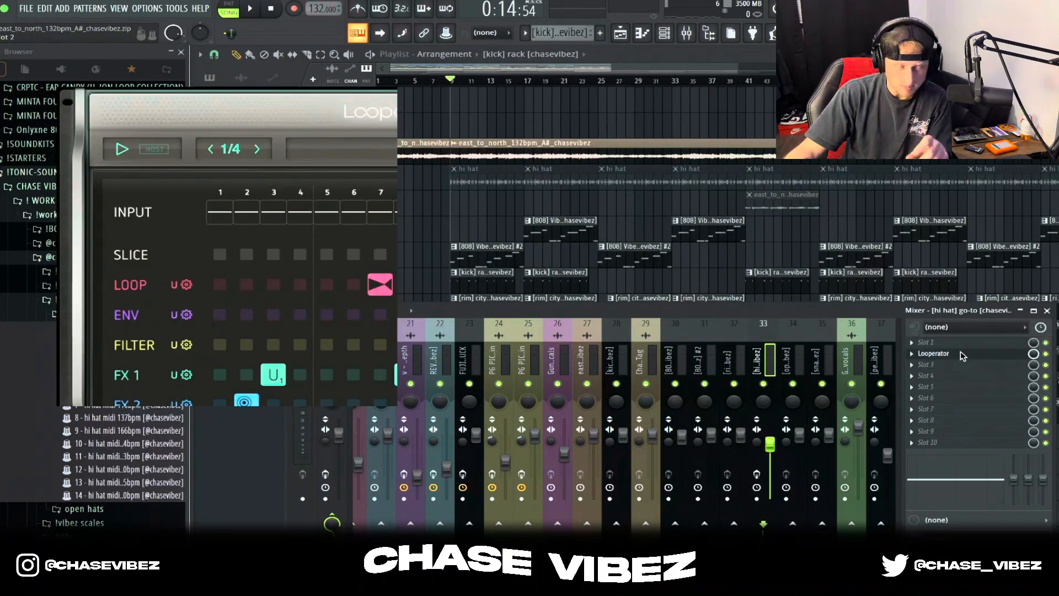
{"action": "left_click", "coordinate": [627, 197]}
{"action": "left_click_drag", "start_coordinate": [480, 97], "coordinate": [553, 100]}
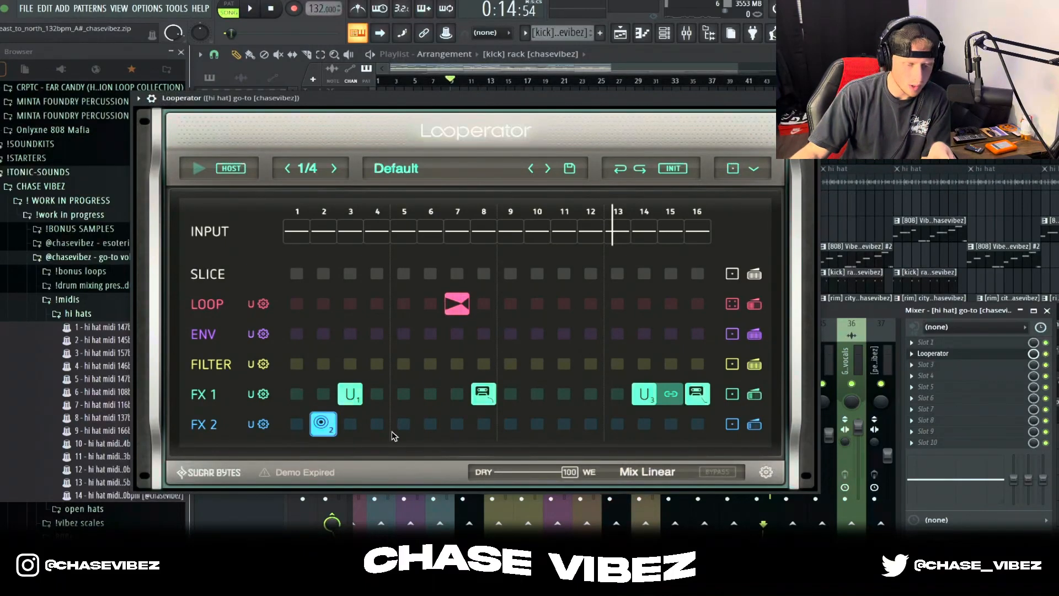
Step: Show the mix amounts for Looperator's FX 2, FX 1 and Loop rows, and audition the hi hat pattern alone through it
{"action": "left_click", "coordinate": [754, 426]}
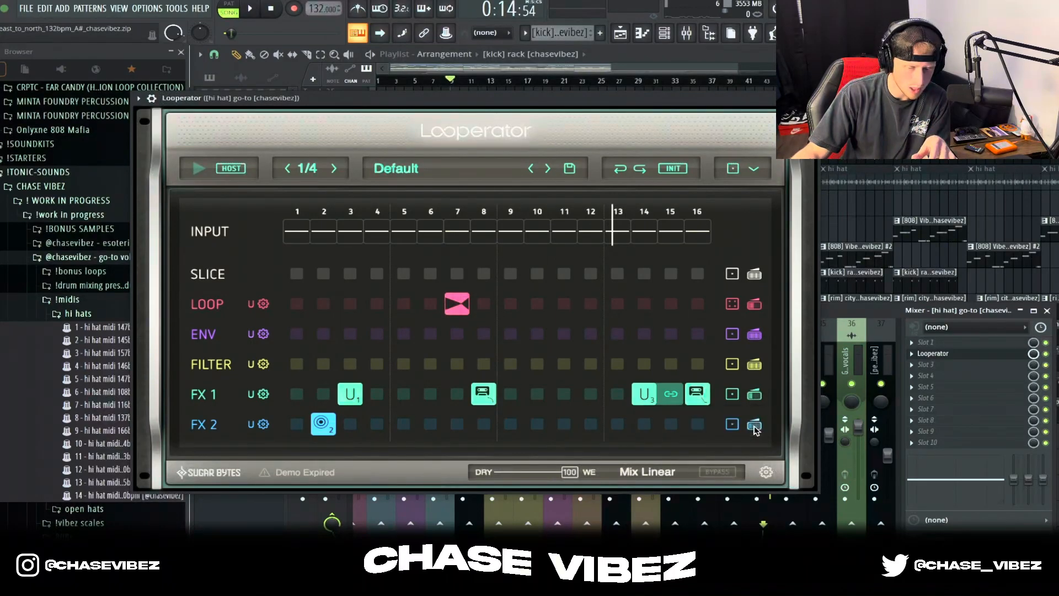
{"action": "left_click", "coordinate": [755, 396]}
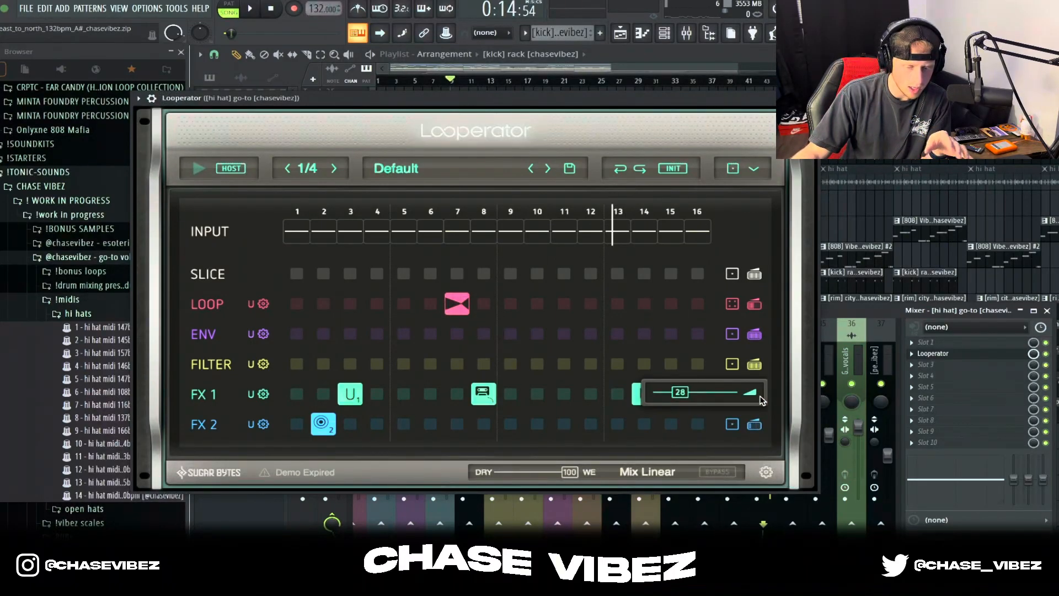
{"action": "left_click", "coordinate": [755, 305]}
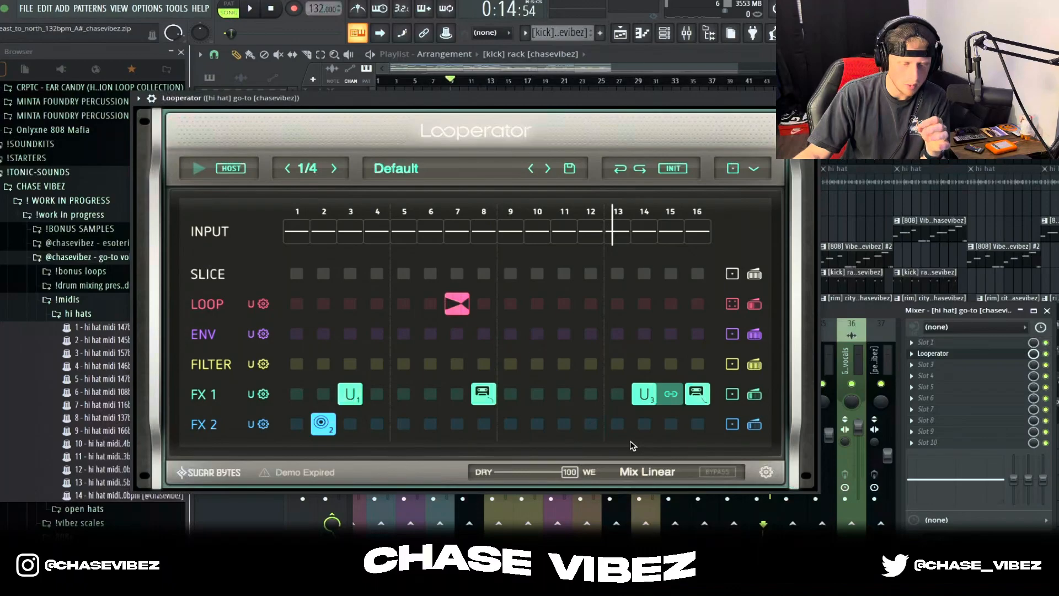
{"action": "left_click", "coordinate": [237, 16]}
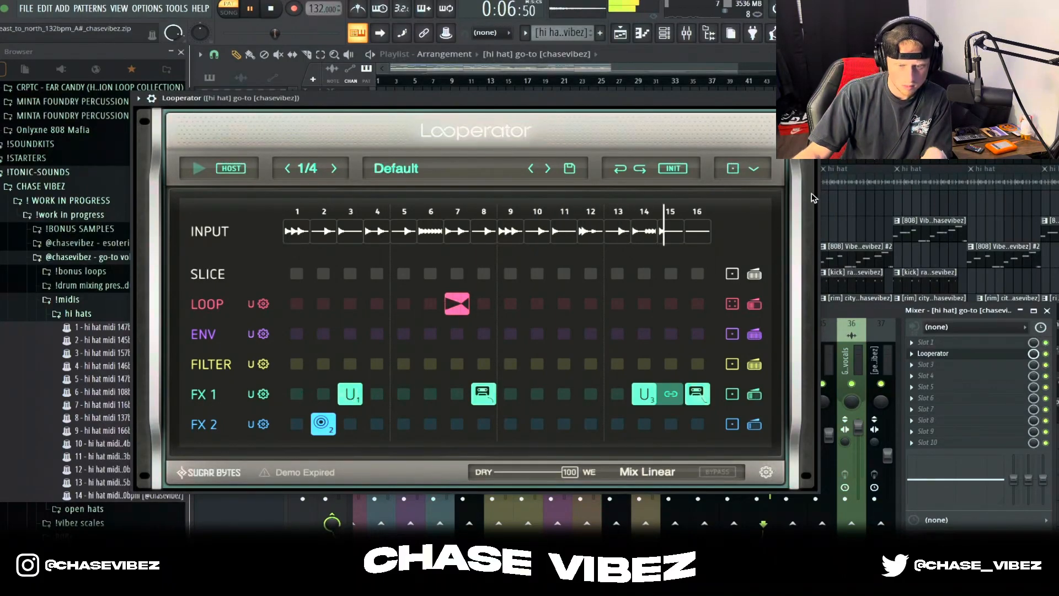
{"action": "left_click", "coordinate": [960, 354]}
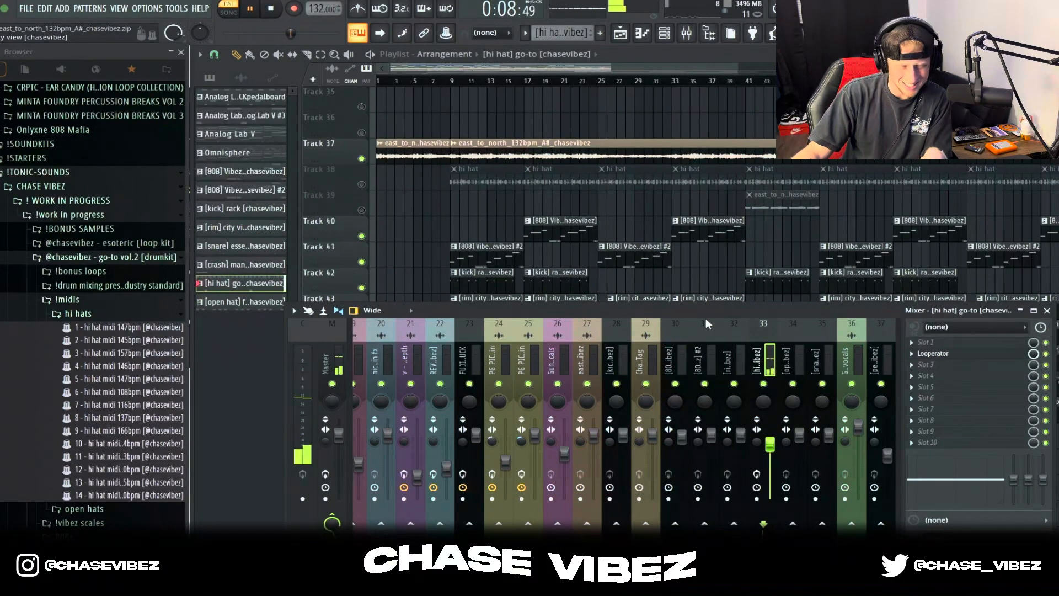
{"action": "key", "text": "space"}
Step: Mute the hi hat clips on Track 46 from bar 9 to bar 41, disable that track, and enable the hi hat audio on Track 38
{"action": "scroll", "coordinate": [683, 236], "scroll_direction": "down", "scroll_amount": 3}
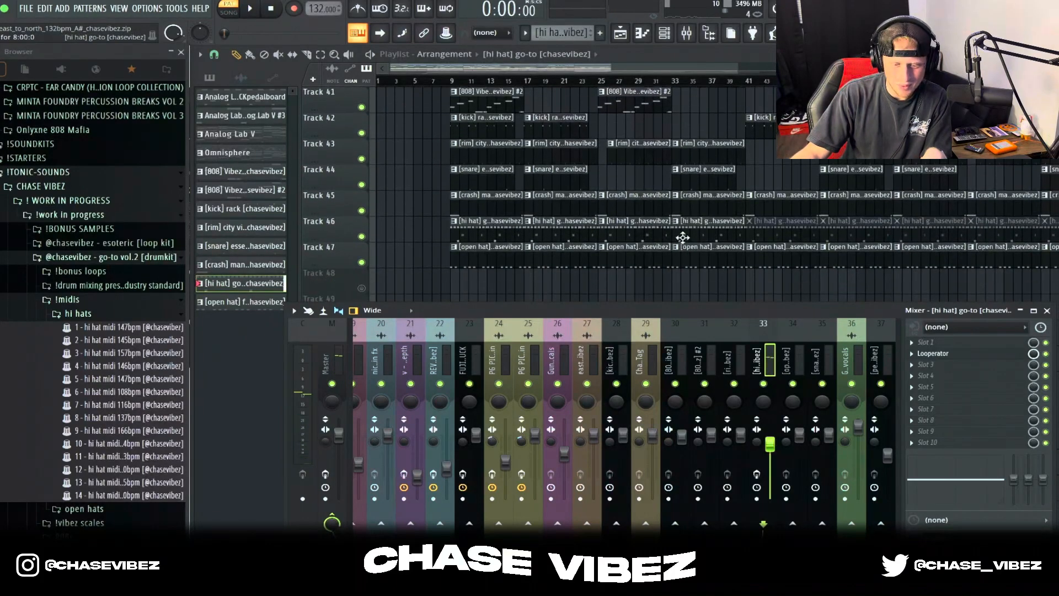
{"action": "left_click", "coordinate": [280, 55]}
{"action": "key", "text": "F9"}
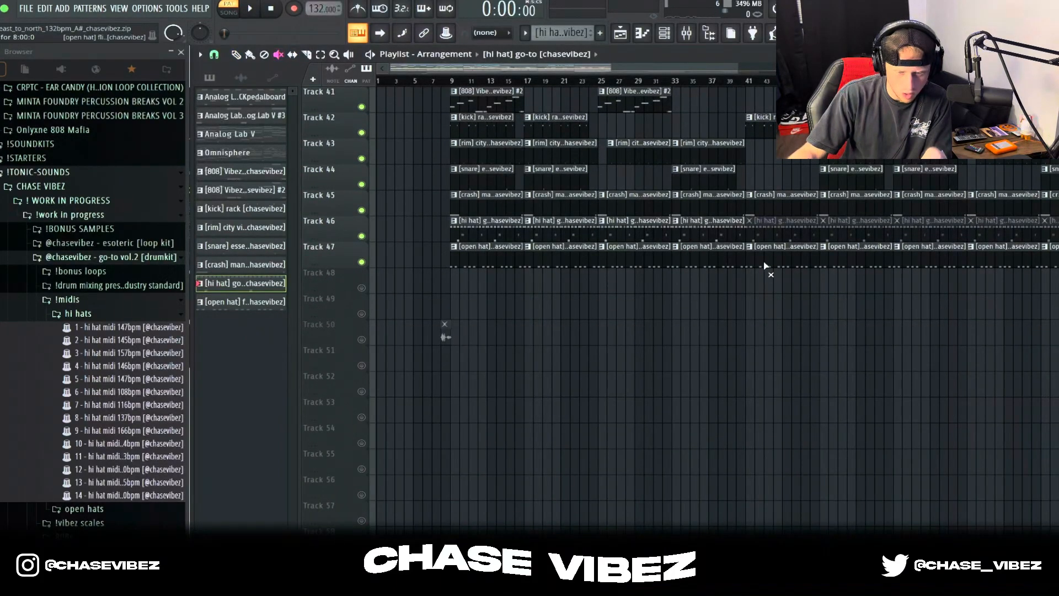
{"action": "left_click_drag", "start_coordinate": [690, 234], "coordinate": [475, 236]}
{"action": "left_click", "coordinate": [362, 236]}
{"action": "scroll", "coordinate": [362, 213], "scroll_direction": "up", "scroll_amount": 3}
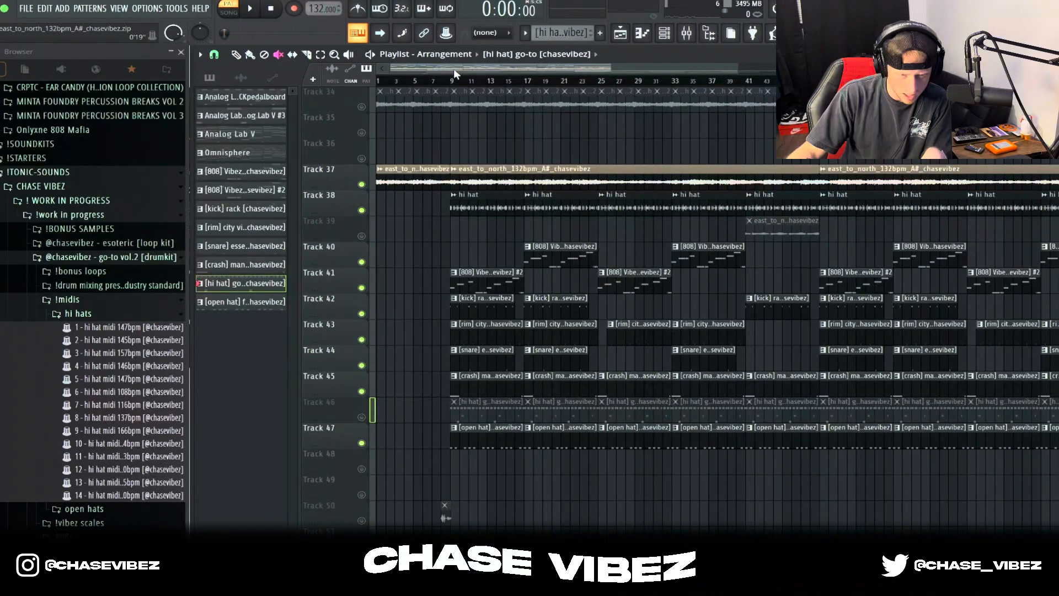
Step: Play the song from bar 9 with the Track 38 hi hat audio, stop it, and enable the east_to_north clip on Track 39
{"action": "key", "text": "space"}
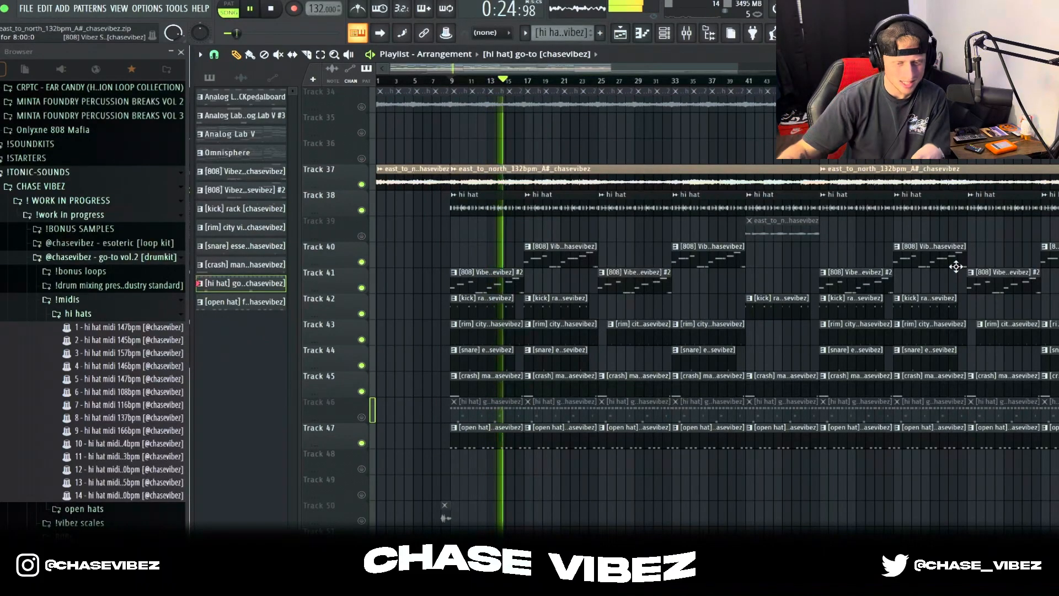
{"action": "key", "text": "space"}
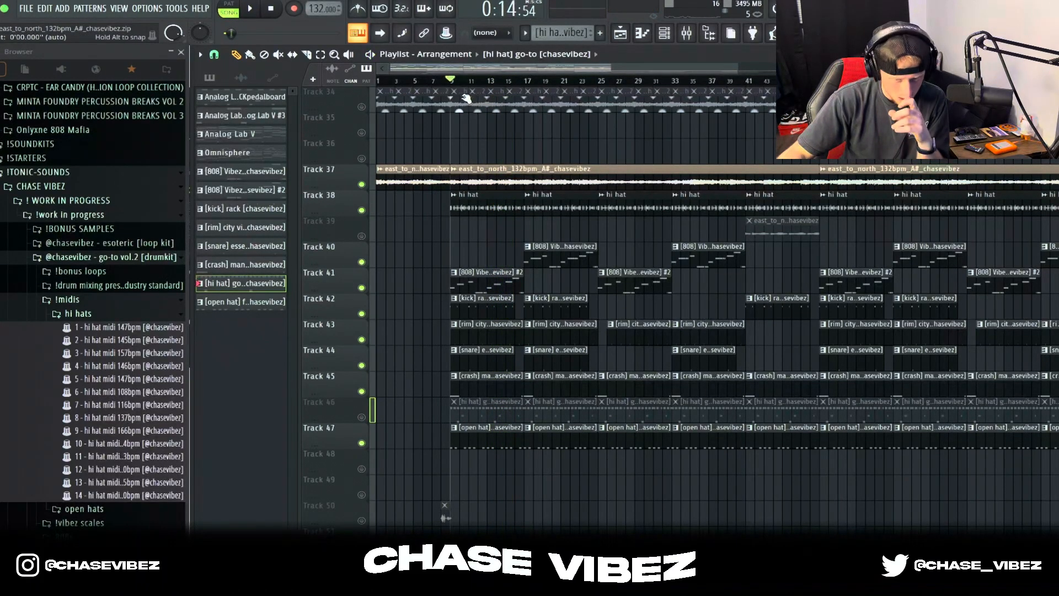
{"action": "left_click", "coordinate": [362, 236]}
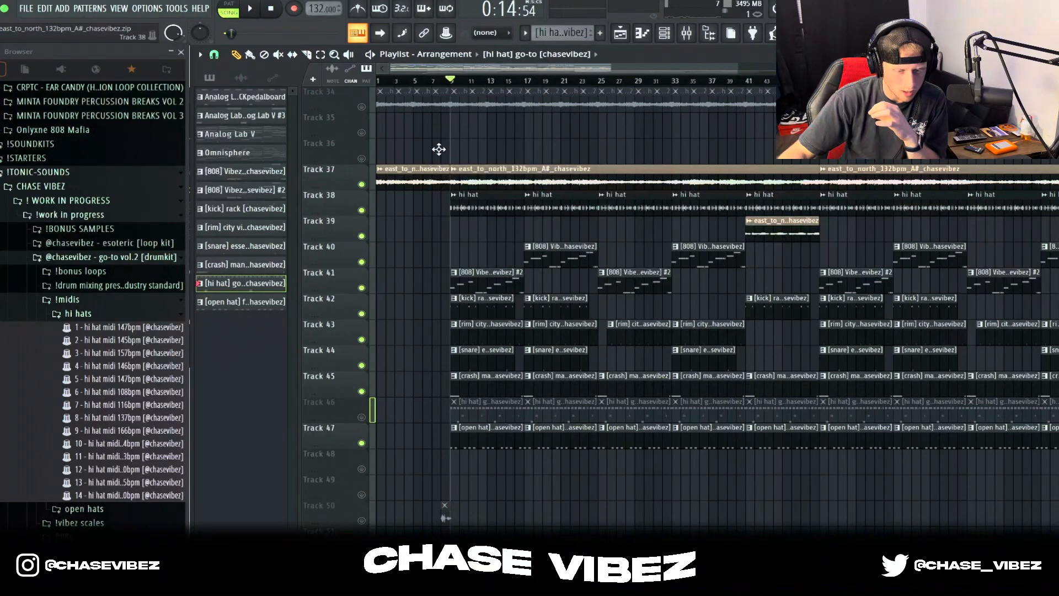
Step: Mark bars 9 to 25 on the timeline, point out the [808] Vibez Spinz Long clip on Track 40, and clear the time selection
{"action": "left_click_drag", "start_coordinate": [451, 80], "coordinate": [598, 94]}
{"action": "left_click", "coordinate": [467, 81], "text": "ctrl"}
{"action": "left_click_drag", "start_coordinate": [465, 80], "coordinate": [292, 85]}
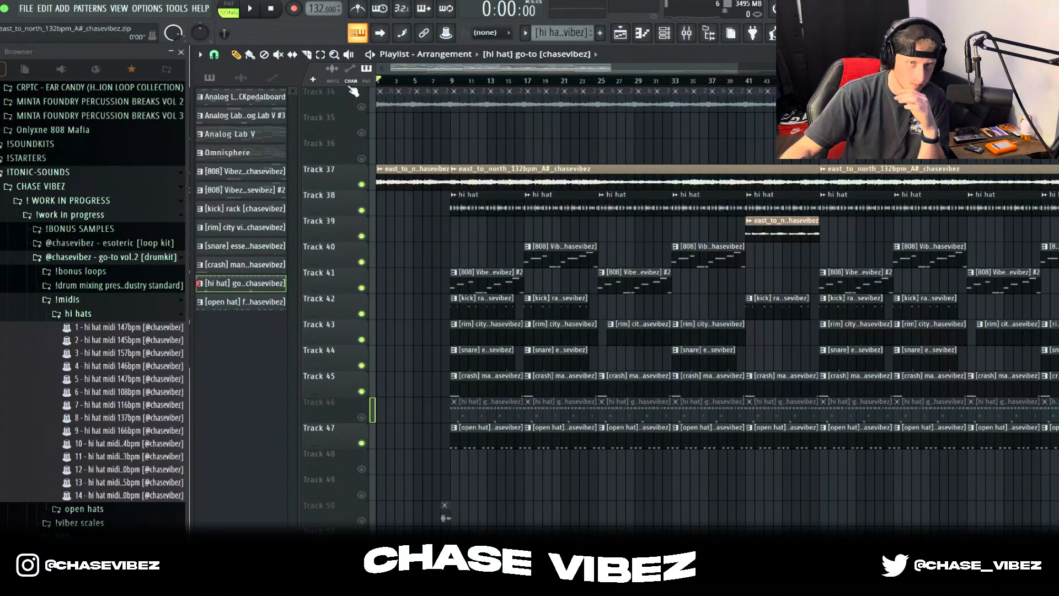
{"action": "left_click_drag", "start_coordinate": [457, 85], "coordinate": [607, 97]}
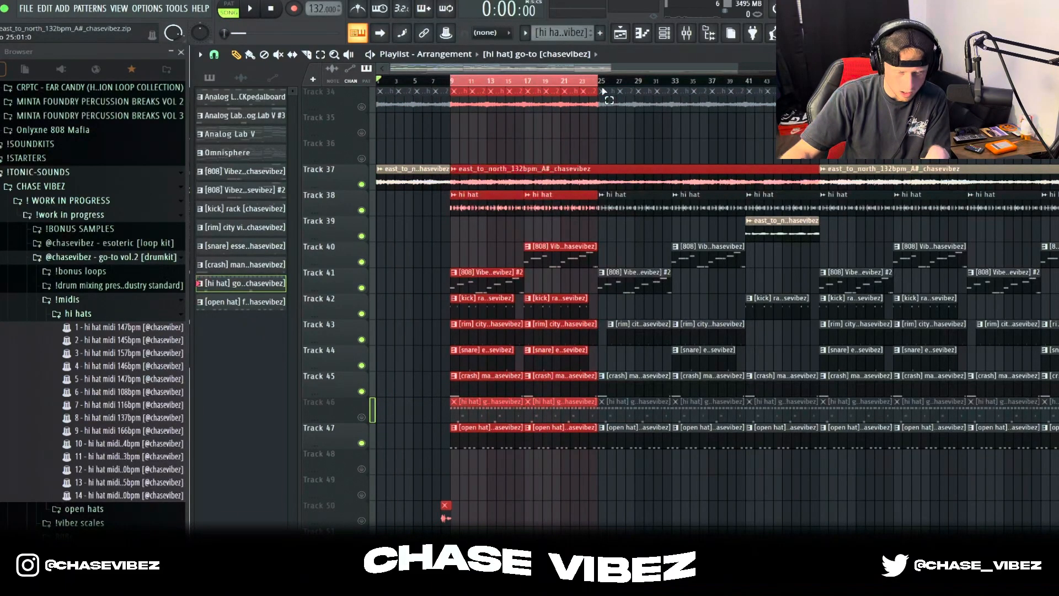
{"action": "left_click_drag", "start_coordinate": [569, 218], "coordinate": [583, 238]}
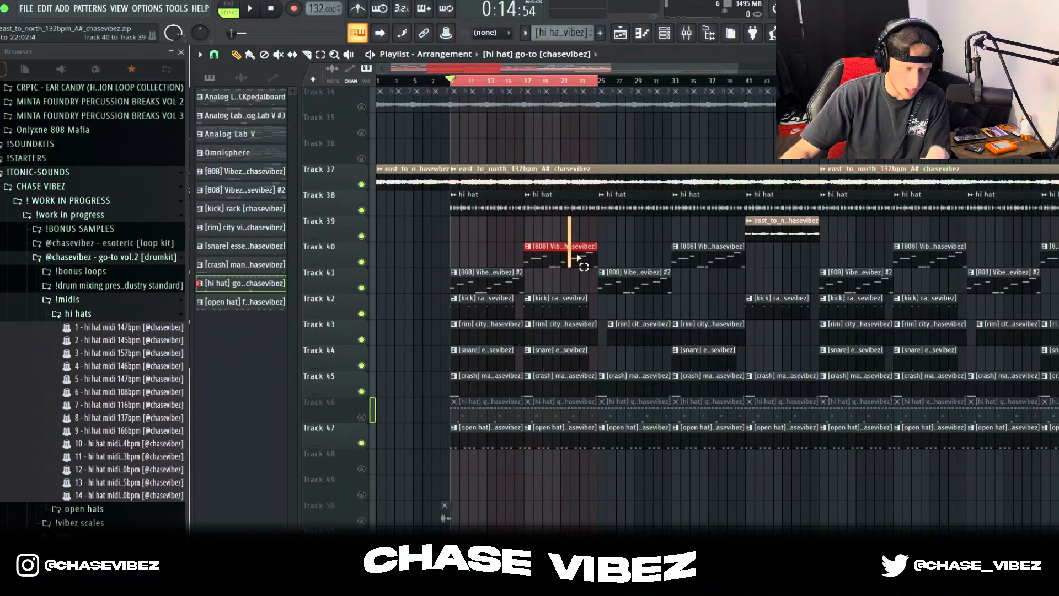
{"action": "left_click_drag", "start_coordinate": [572, 259], "coordinate": [523, 88]}
{"action": "left_click", "coordinate": [525, 80], "text": "ctrl"}
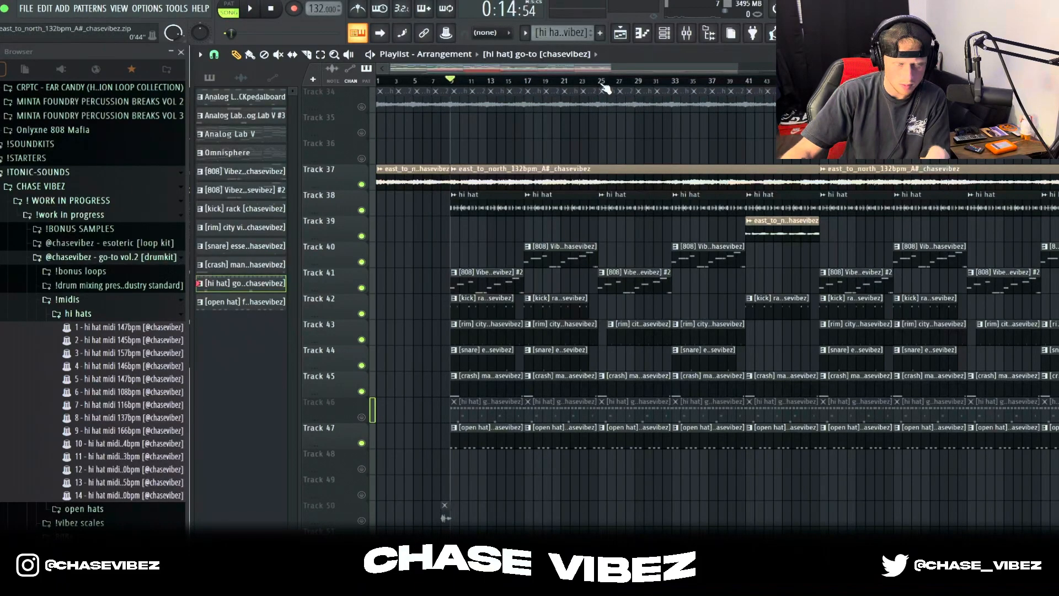
Step: Mark bars 25 to 41, comparing the empty stretch of Track 42 with its earlier kick clips and highlighting the shortened Track 43 rim clip
{"action": "left_click_drag", "start_coordinate": [603, 85], "coordinate": [751, 94]}
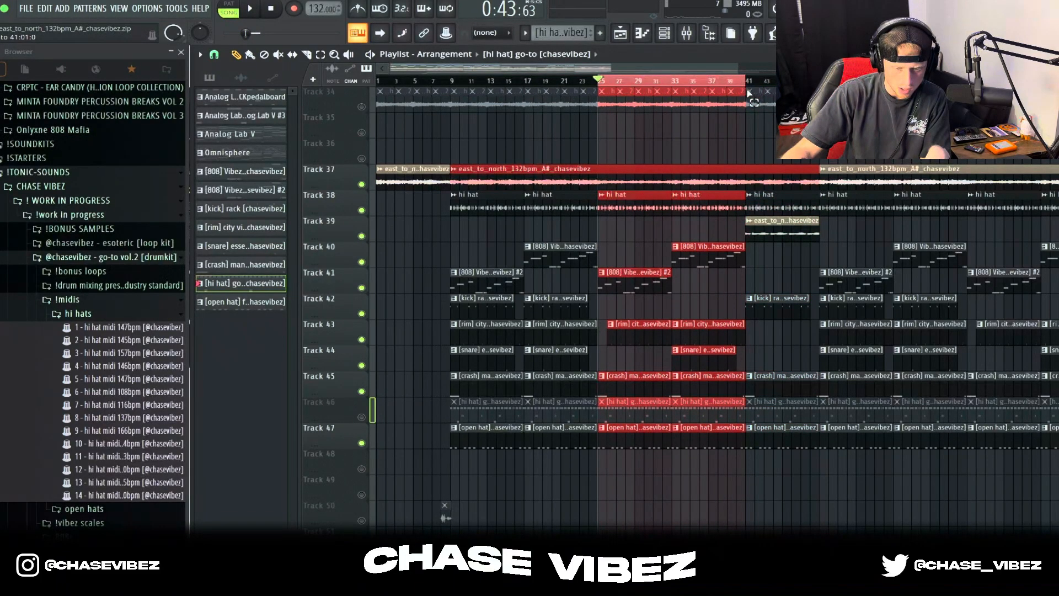
{"action": "left_click", "coordinate": [647, 305], "text": "ctrl"}
{"action": "left_click_drag", "start_coordinate": [628, 317], "coordinate": [487, 330]}
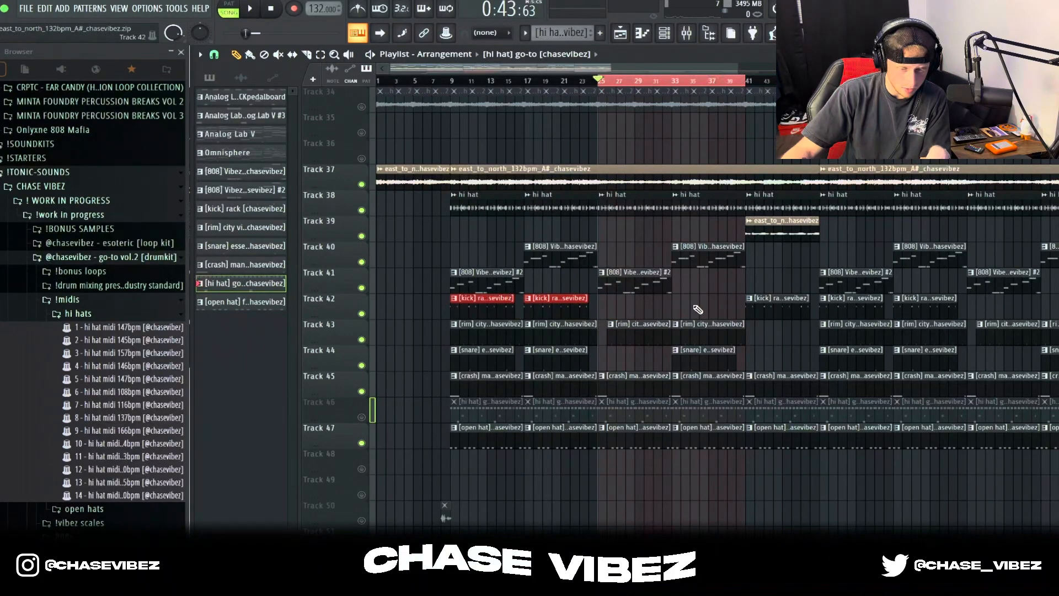
{"action": "left_click", "coordinate": [627, 331]}
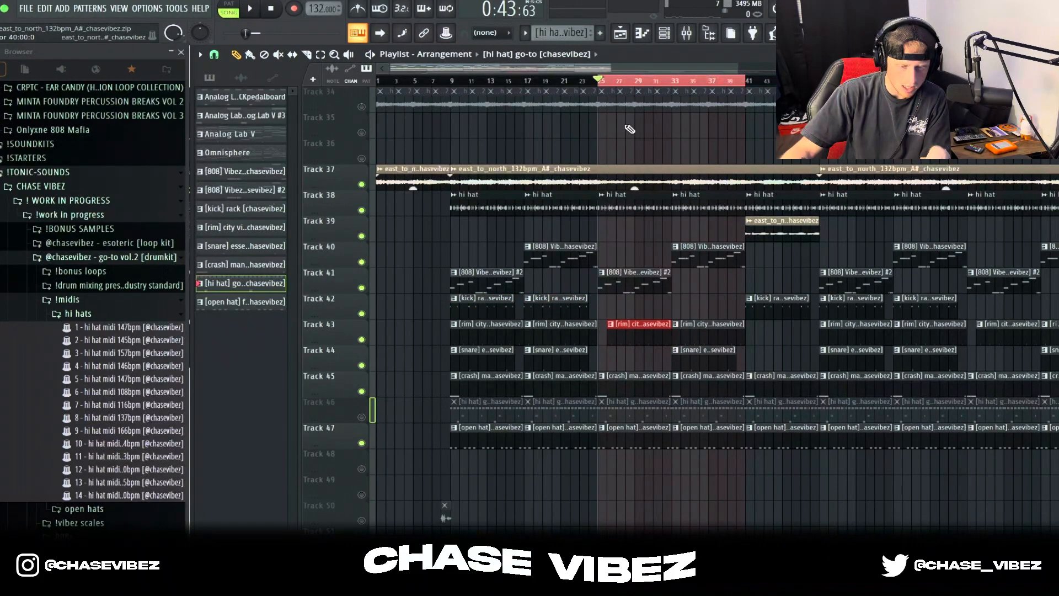
Step: Play the section from bar 25 to hear the delayed entry of the Track 43 rim, and stop playback
{"action": "scroll", "coordinate": [606, 95], "scroll_direction": "up", "scroll_amount": 5}
{"action": "left_click_drag", "start_coordinate": [573, 295], "coordinate": [587, 341]}
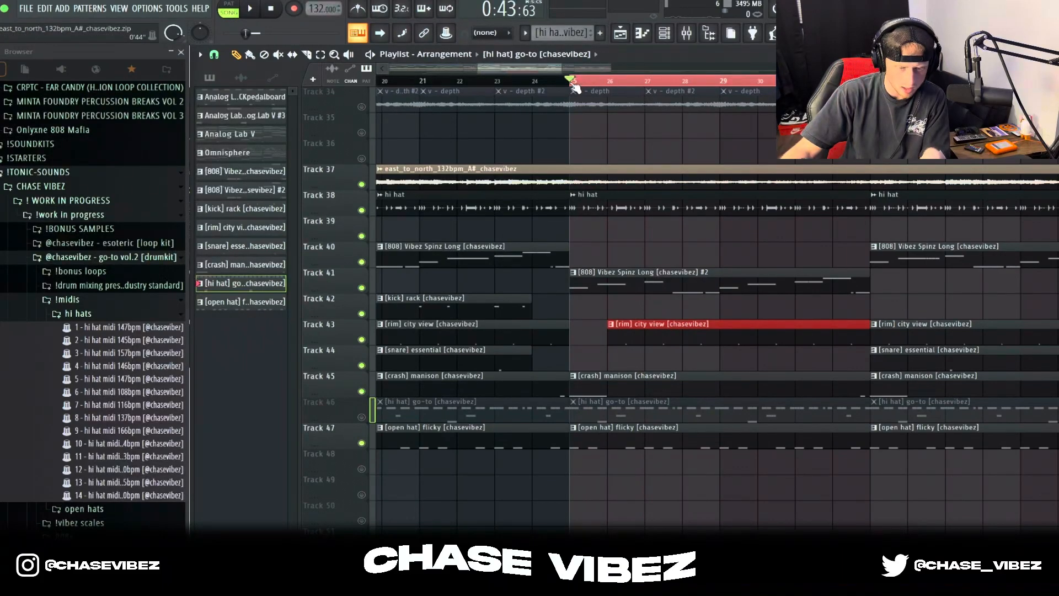
{"action": "key", "text": "space"}
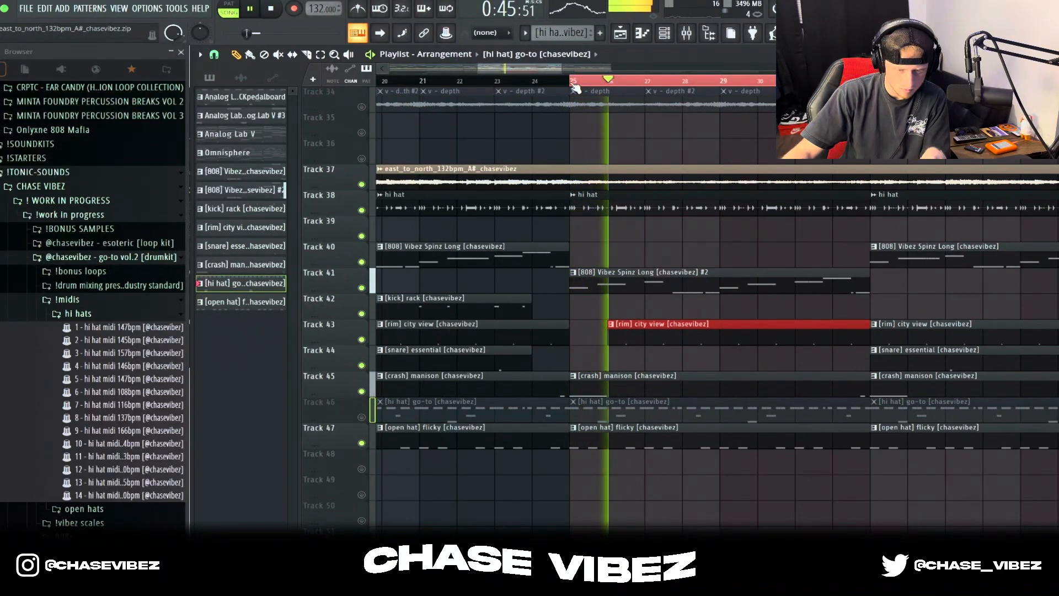
{"action": "scroll", "coordinate": [684, 99], "scroll_direction": "down", "scroll_amount": 2}
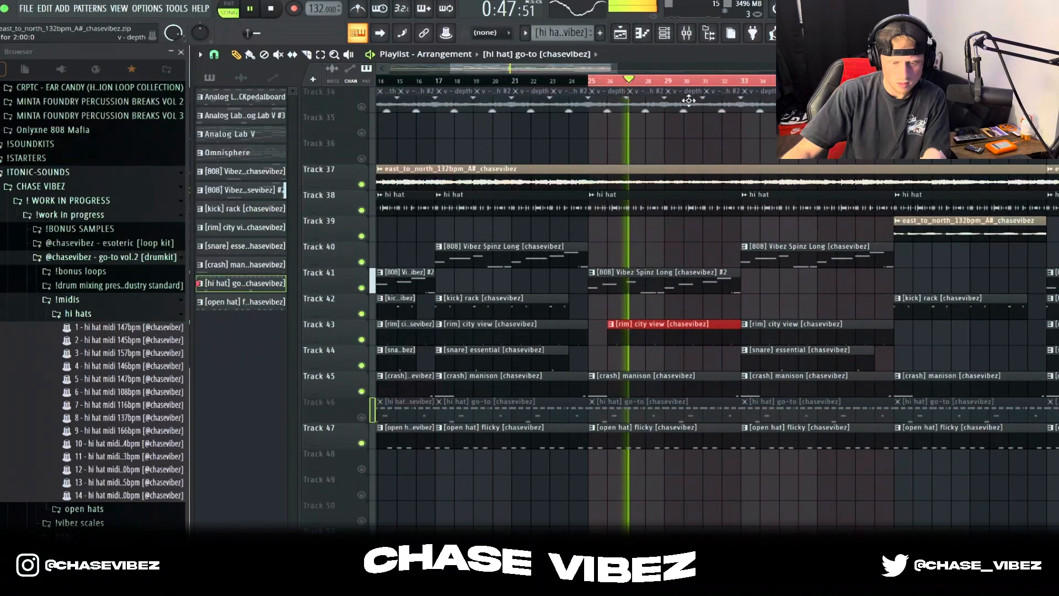
{"action": "key", "text": "space"}
Step: Clear the time selection and play the section from bar 33, where the snare on Track 44 returns, and stop playback
{"action": "left_click", "coordinate": [742, 80], "text": "ctrl"}
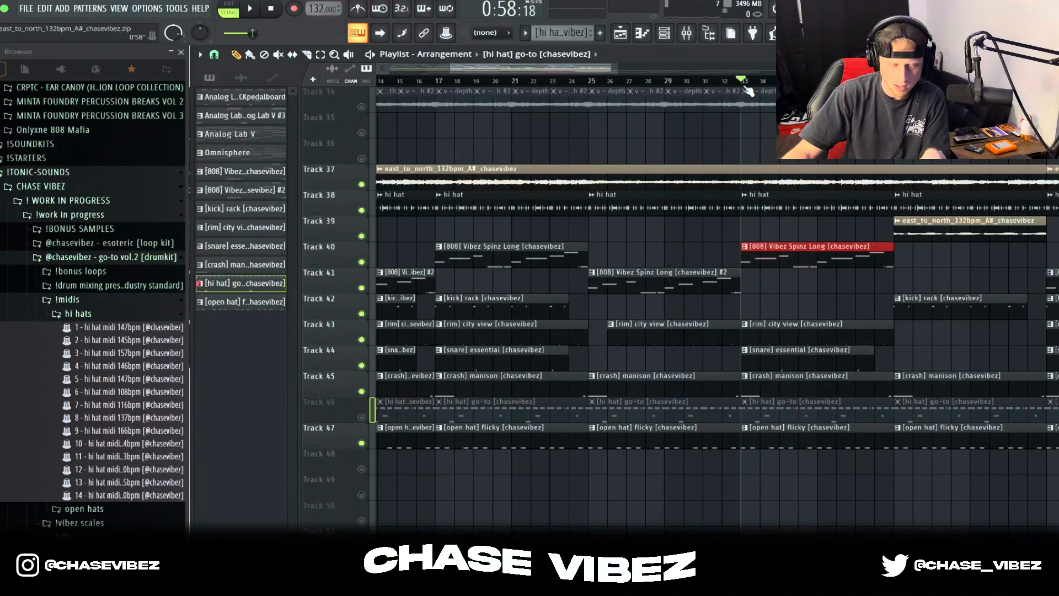
{"action": "key", "text": "space"}
{"action": "scroll", "coordinate": [747, 91], "scroll_direction": "down", "scroll_amount": 2}
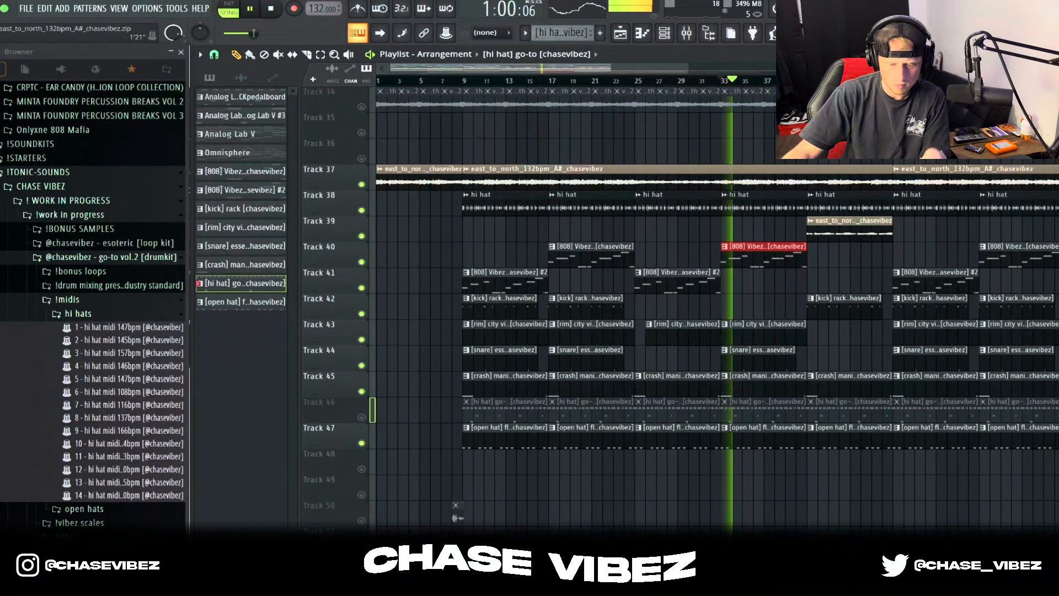
{"action": "scroll", "coordinate": [844, 221], "scroll_direction": "up", "scroll_amount": 2}
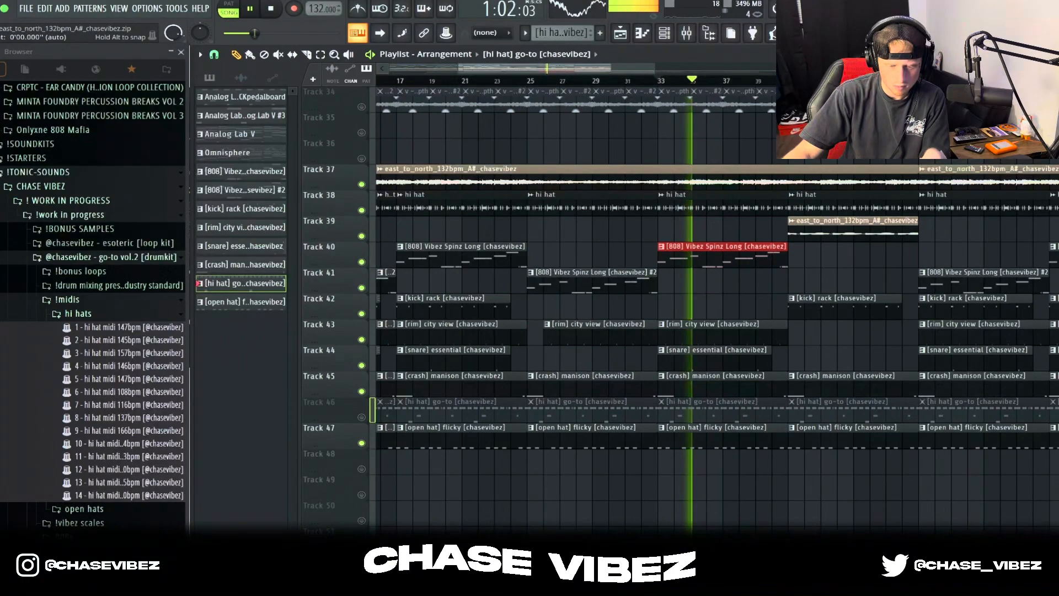
{"action": "key", "text": "space"}
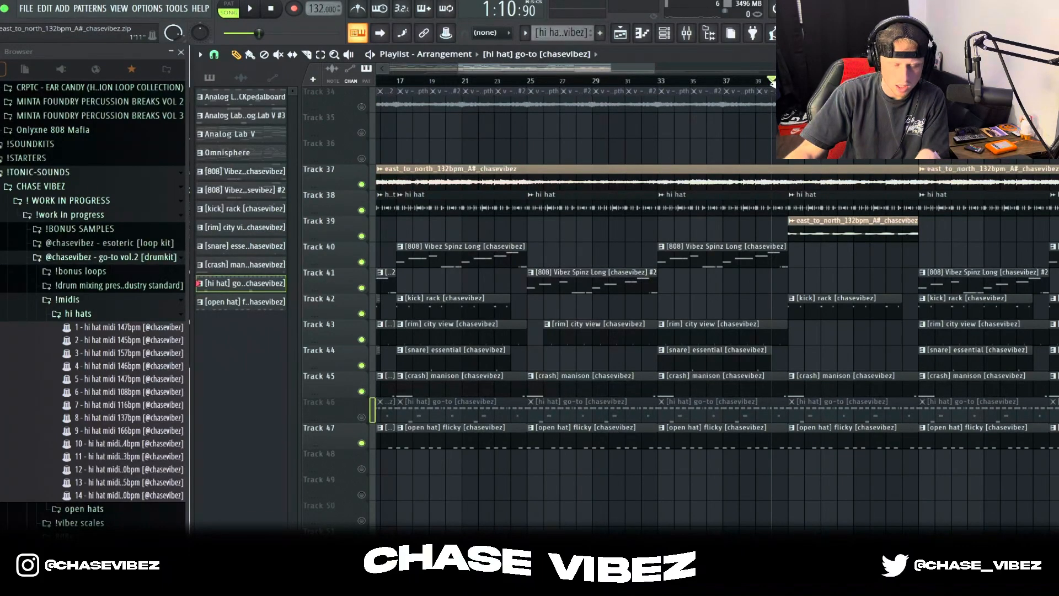
Step: Play from just before bar 41 through the Track 39 east_to_north section and on towards bar 49
{"action": "key", "text": "space"}
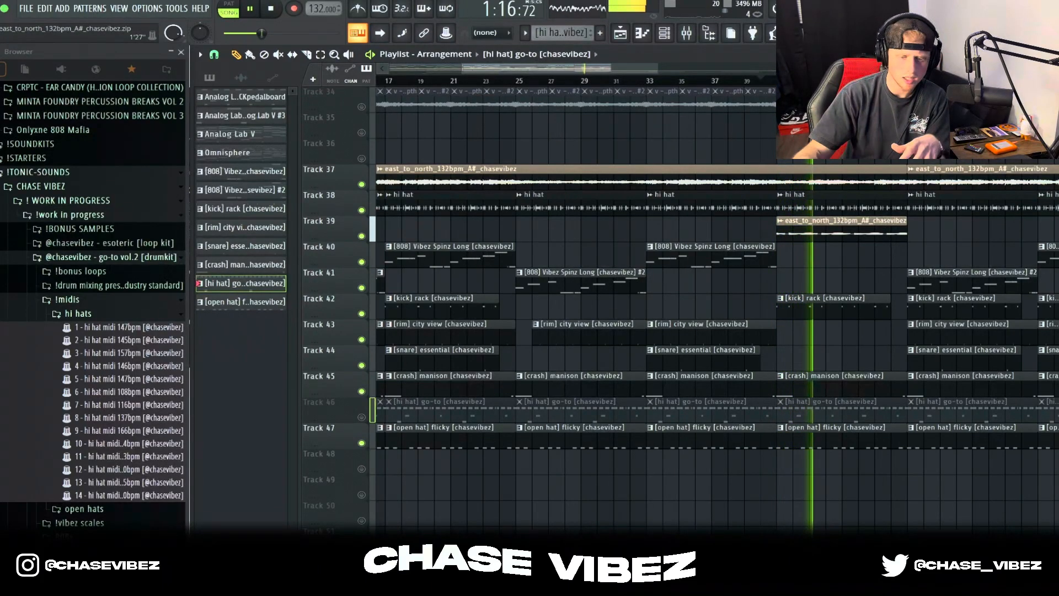
{"action": "scroll", "coordinate": [905, 80], "scroll_direction": "down", "scroll_amount": 4}
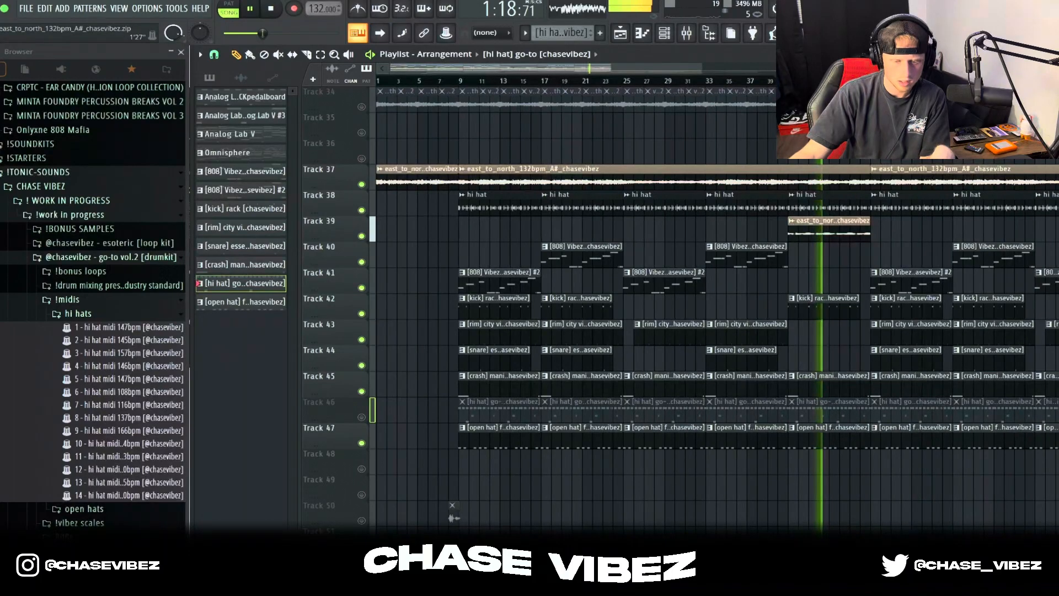
{"action": "scroll", "coordinate": [717, 303], "scroll_direction": "down", "scroll_amount": 2}
{"action": "scroll", "coordinate": [717, 303], "scroll_direction": "down", "scroll_amount": 3}
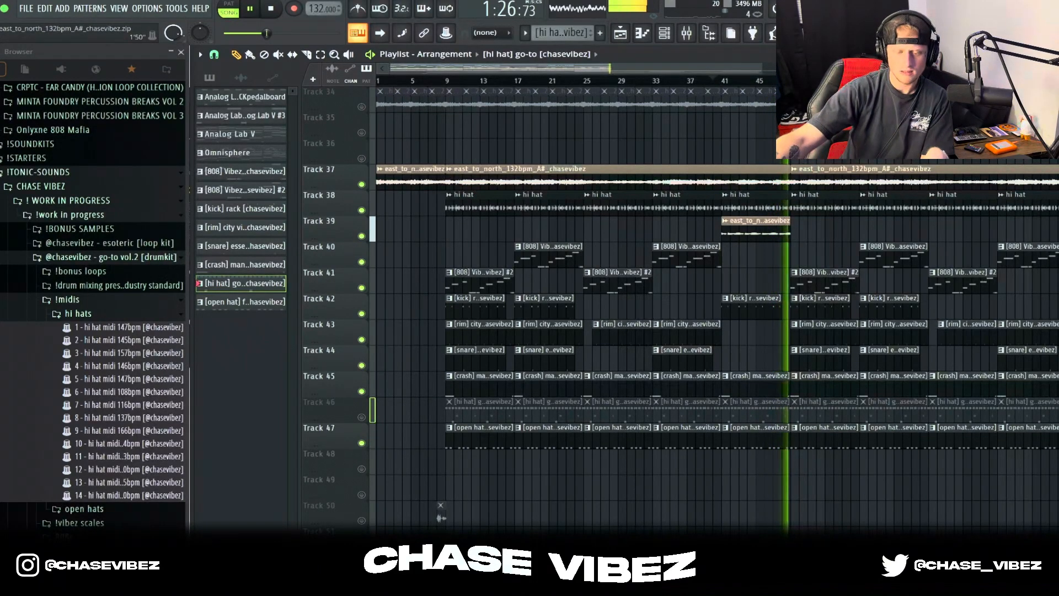
{"action": "scroll", "coordinate": [717, 304], "scroll_direction": "down", "scroll_amount": 2}
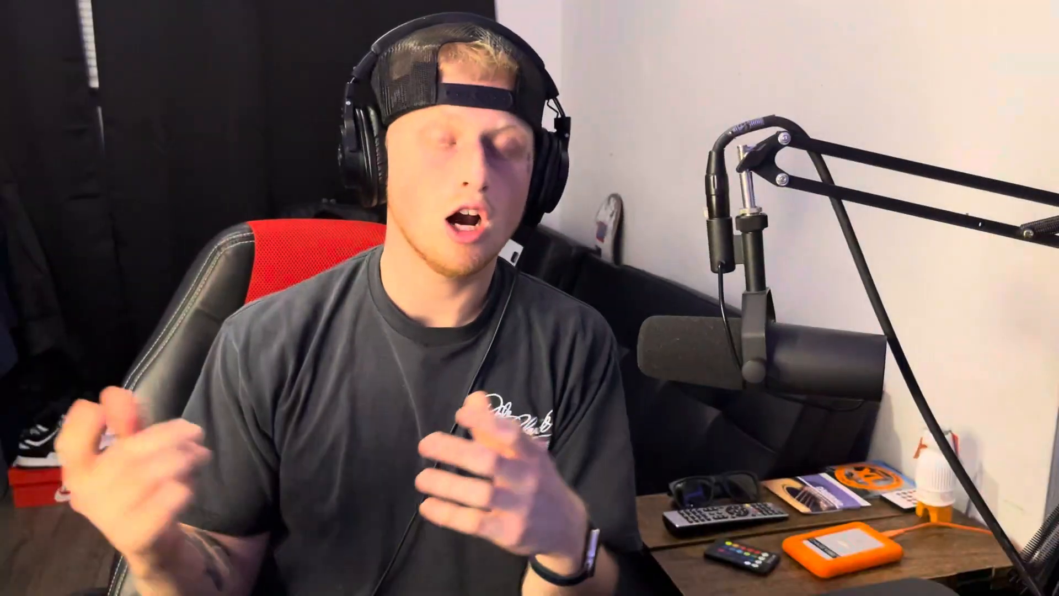